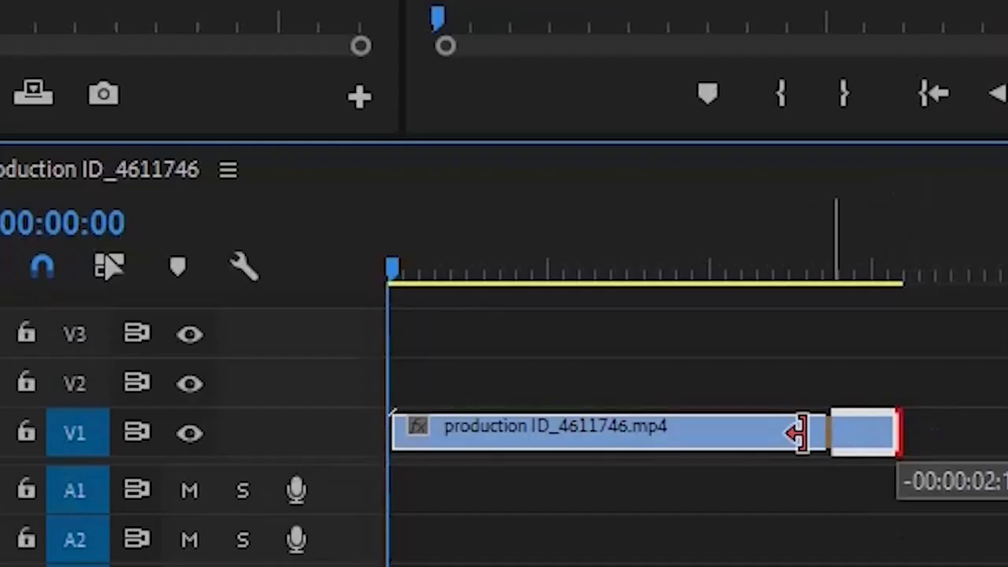
# - Trim the end of the production ID_4611746.mp4 clip on V1 so it lasts 00:00:09:17
pyautogui.moveTo(651, 424); pyautogui.dragTo(643, 426)
pyautogui.moveTo(781, 432); pyautogui.dragTo(691, 428)
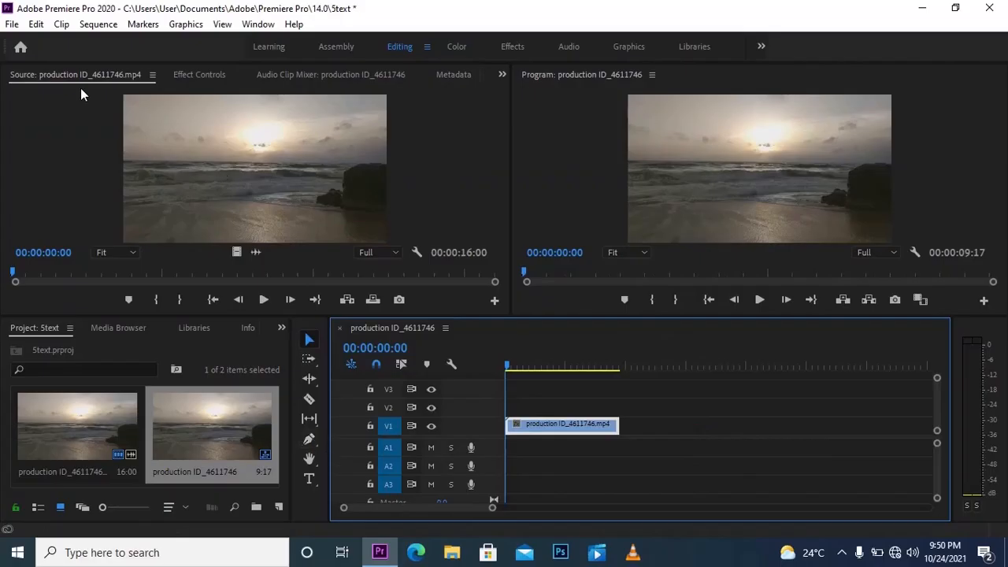
# - Create a new legacy title named INTEGO TV at 1920 x 1080 and 30.00 fps
pyautogui.click(12, 23)
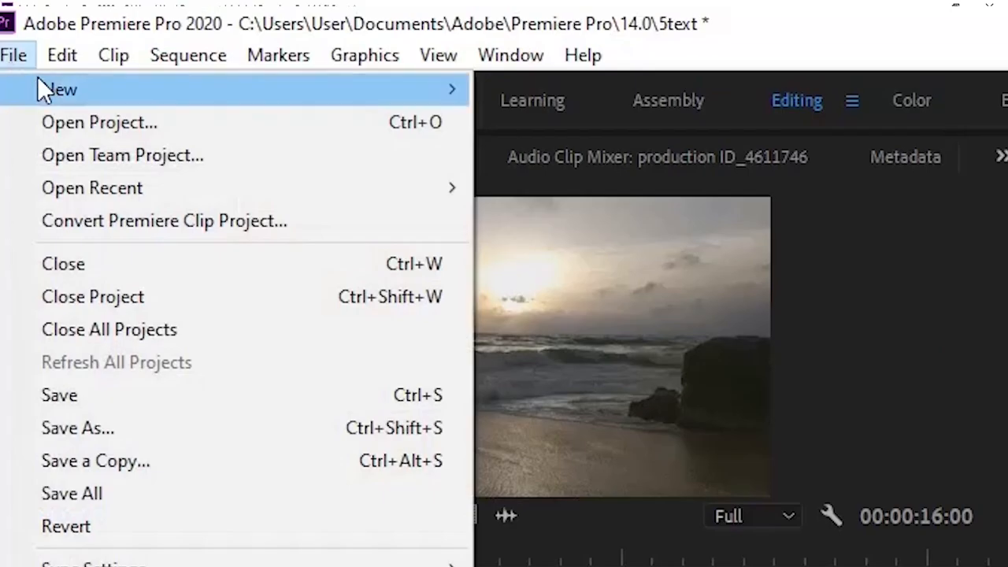
pyautogui.moveTo(47, 47)
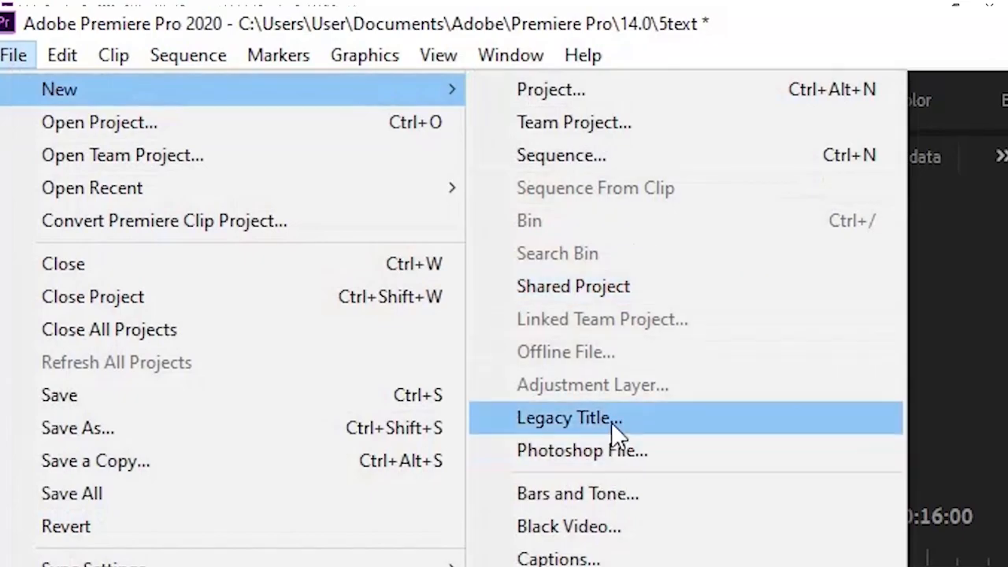
pyautogui.click(611, 419)
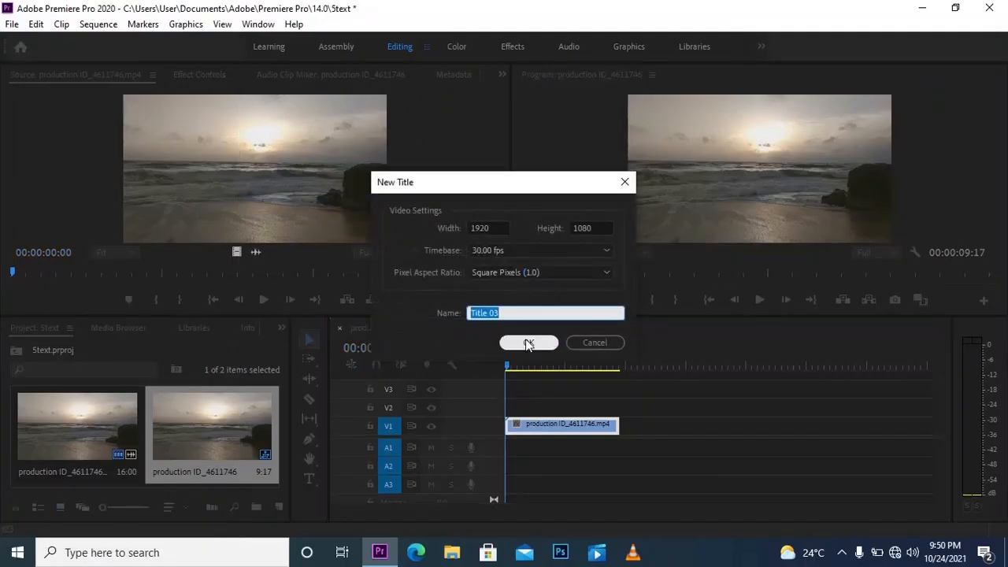
pyautogui.write('INTEGO TV')
pyautogui.click(510, 344)
# - Add the text KIGALI to the title over the waves in the footage
pyautogui.click(321, 306)
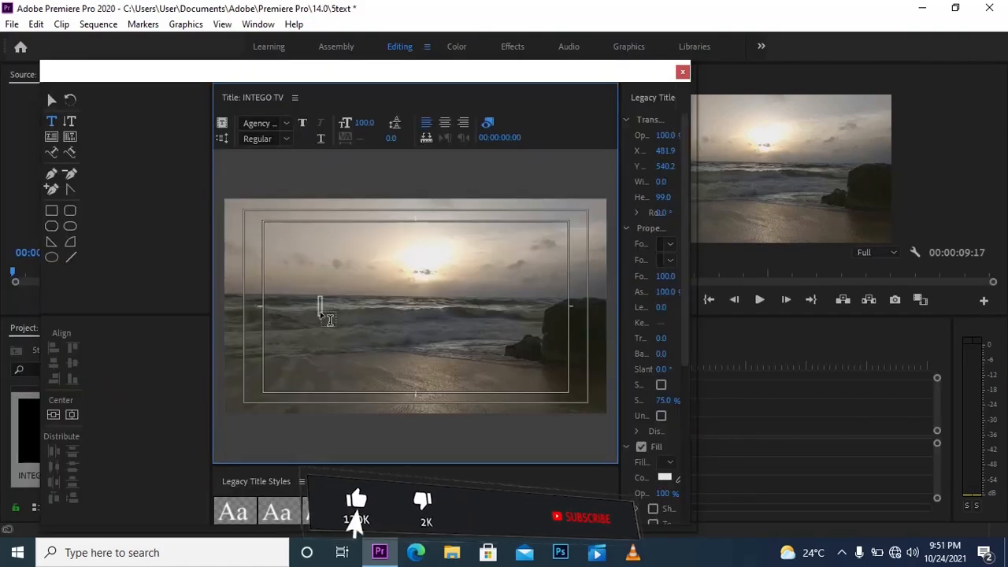
pyautogui.write('KIGA')
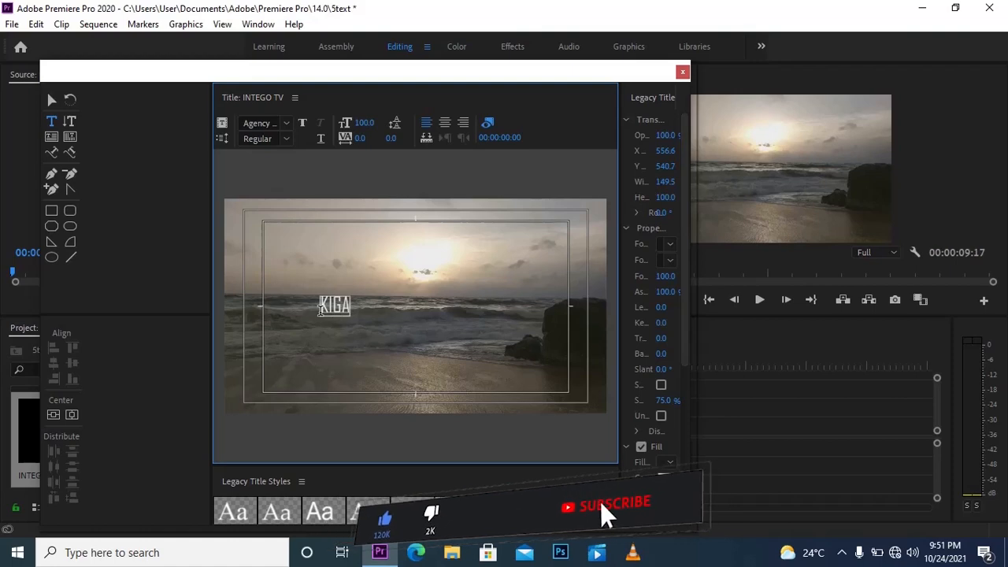
pyautogui.write('LI')
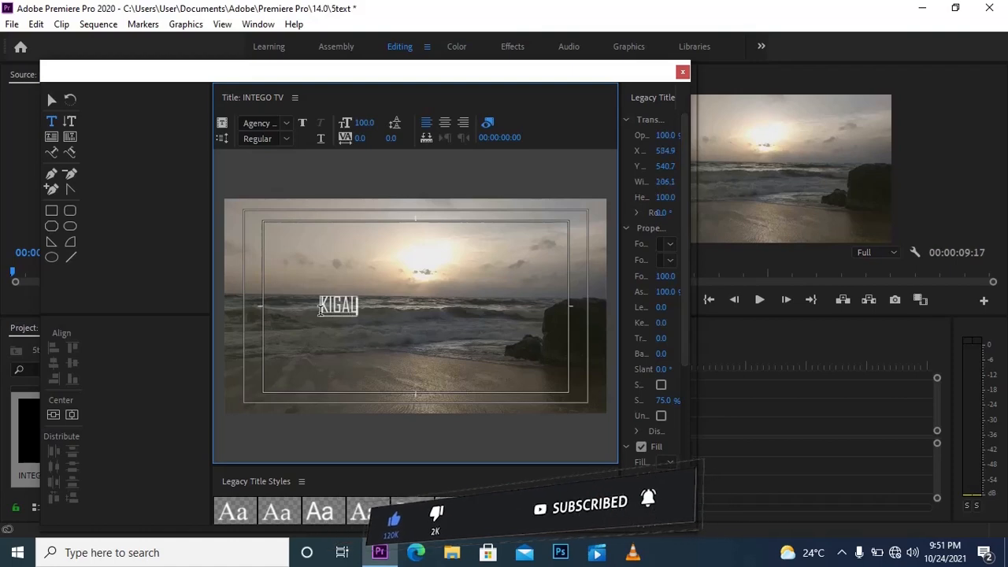
# - Enlarge the title editor window and widen its properties area
pyautogui.moveTo(690, 190); pyautogui.dragTo(983, 190)
pyautogui.moveTo(844, 60); pyautogui.dragTo(844, 17)
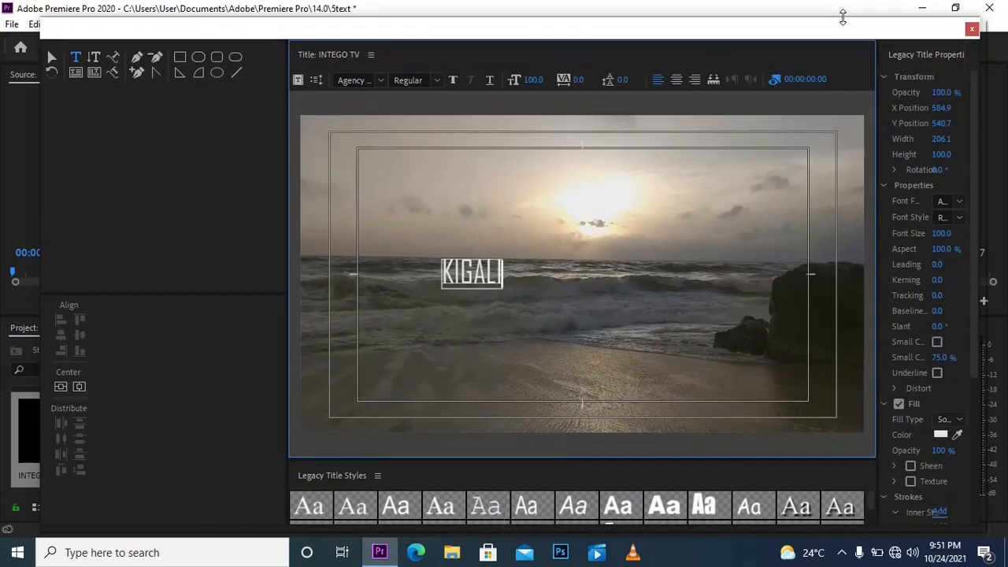
pyautogui.click(873, 220)
pyautogui.moveTo(877, 222); pyautogui.dragTo(782, 224)
# - Set the whole KIGALI text to the Berlin Sans FB font family in Bold style
pyautogui.click(442, 279)
pyautogui.hotkey('ctrl', 'a')
pyautogui.click(959, 201)
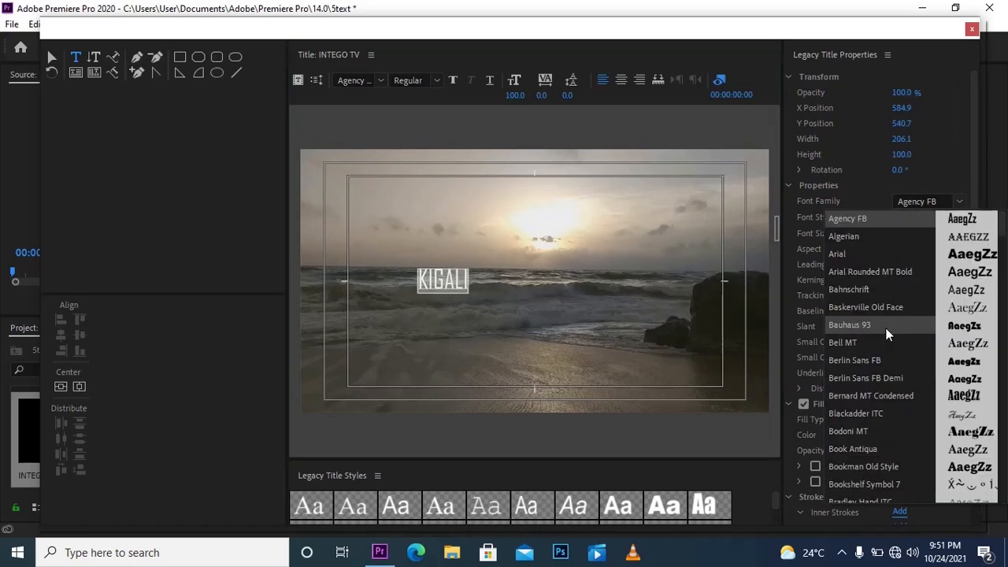
pyautogui.click(886, 328)
pyautogui.click(960, 219)
pyautogui.click(959, 202)
pyautogui.click(887, 360)
pyautogui.click(962, 220)
pyautogui.click(962, 235)
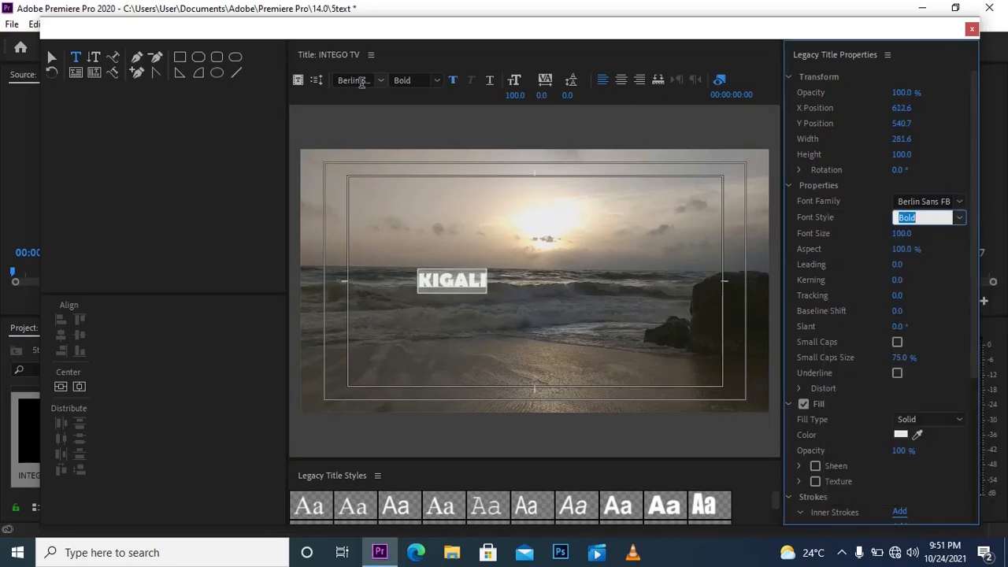
# - Increase the KIGALI font size to 448, center the text vertically and horizontally in the frame, and close the title editor
pyautogui.moveTo(903, 236); pyautogui.dragTo(928, 243)
pyautogui.click(79, 386)
pyautogui.click(60, 387)
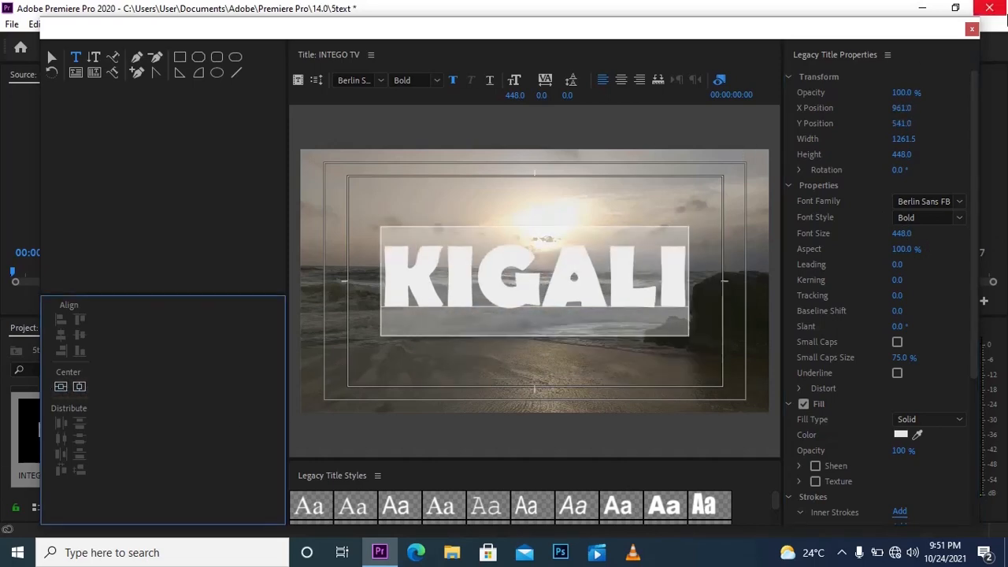
pyautogui.click(972, 31)
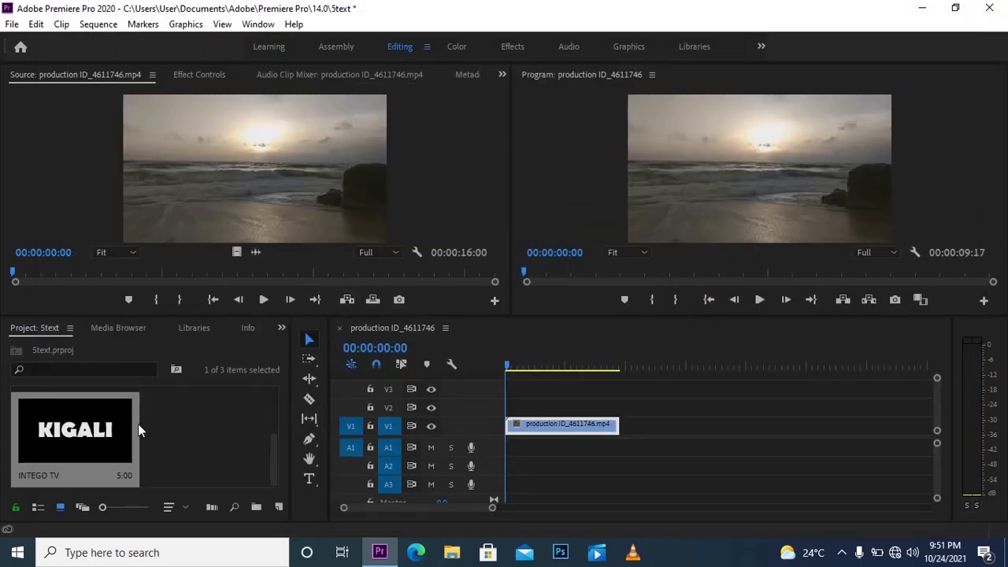
# - Place the INTEGO TV title on track V2 at the start of the sequence, above the video clip
pyautogui.click(90, 434)
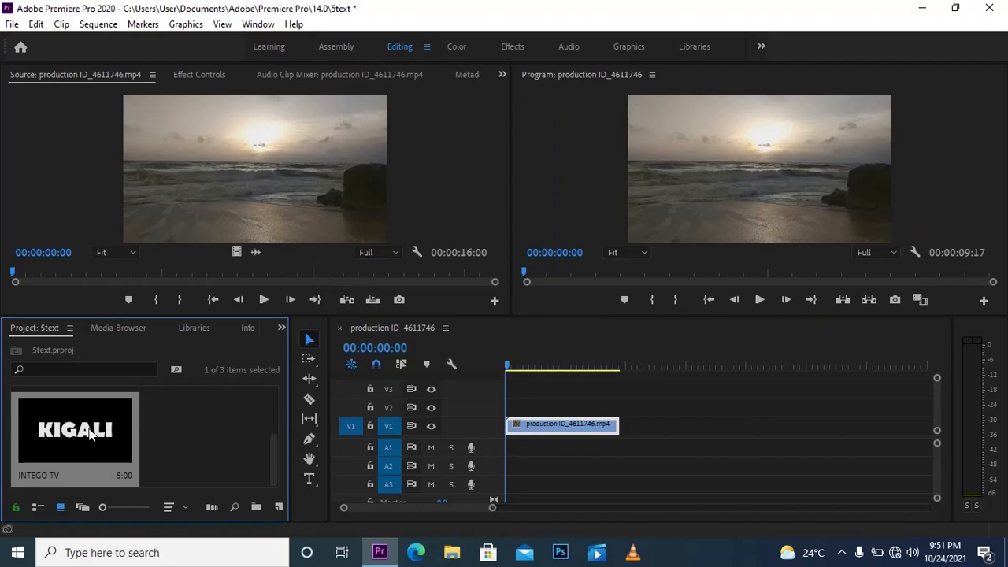
pyautogui.moveTo(91, 434); pyautogui.dragTo(513, 407)
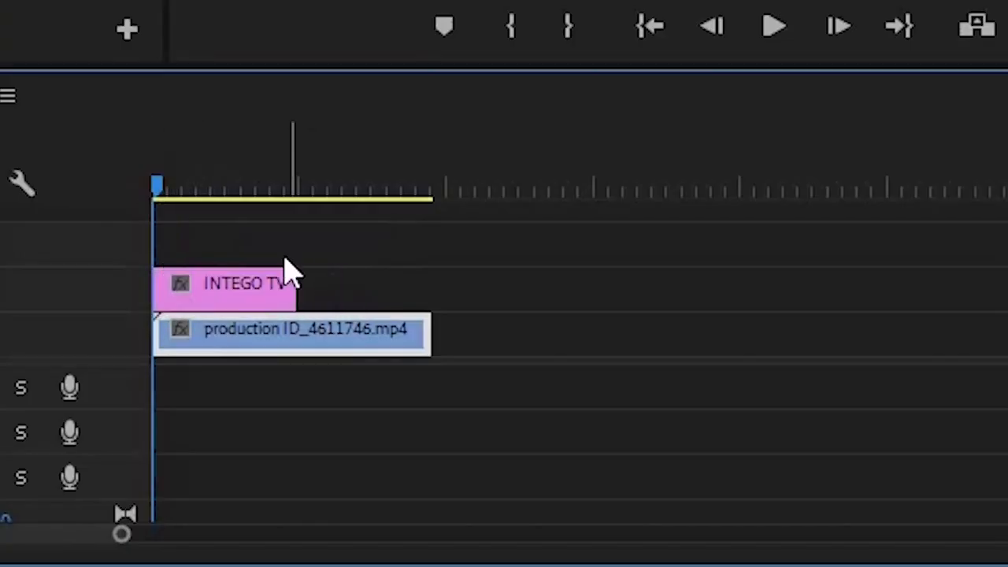
# - Preview the title over the footage, and trim the V1 clip's end to match the title's end at 00:00:05:00
pyautogui.moveTo(183, 198); pyautogui.dragTo(237, 199)
pyautogui.moveTo(539, 367)
pyautogui.mouseDown()
pyautogui.moveTo(496, 368)
pyautogui.moveTo(523, 365)
pyautogui.mouseUp()
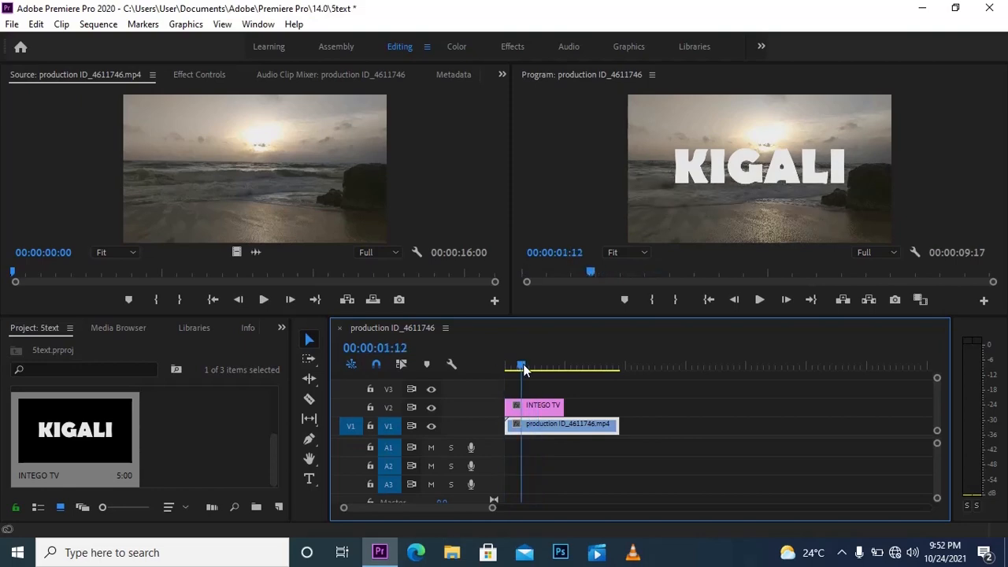
pyautogui.press('space')
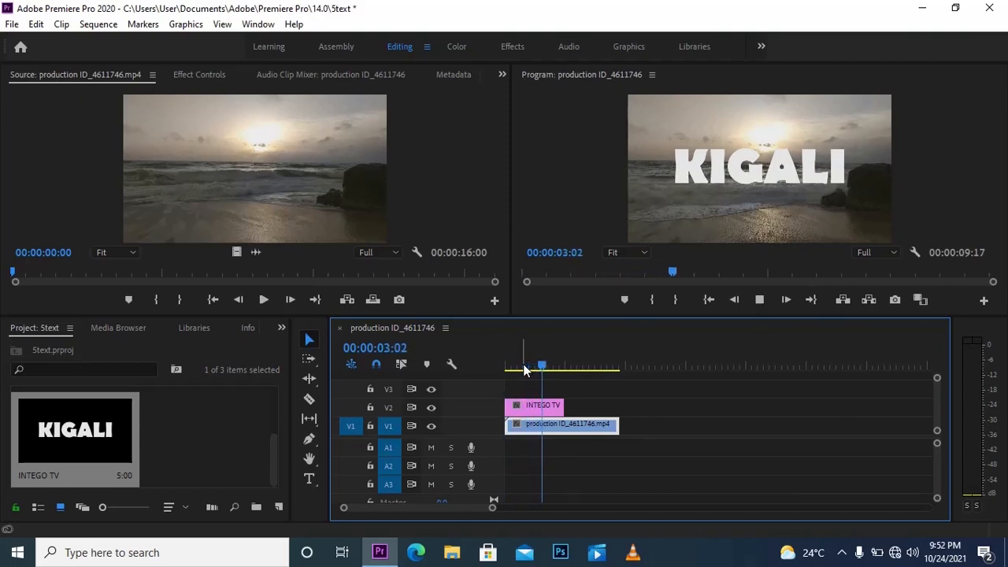
pyautogui.press('space')
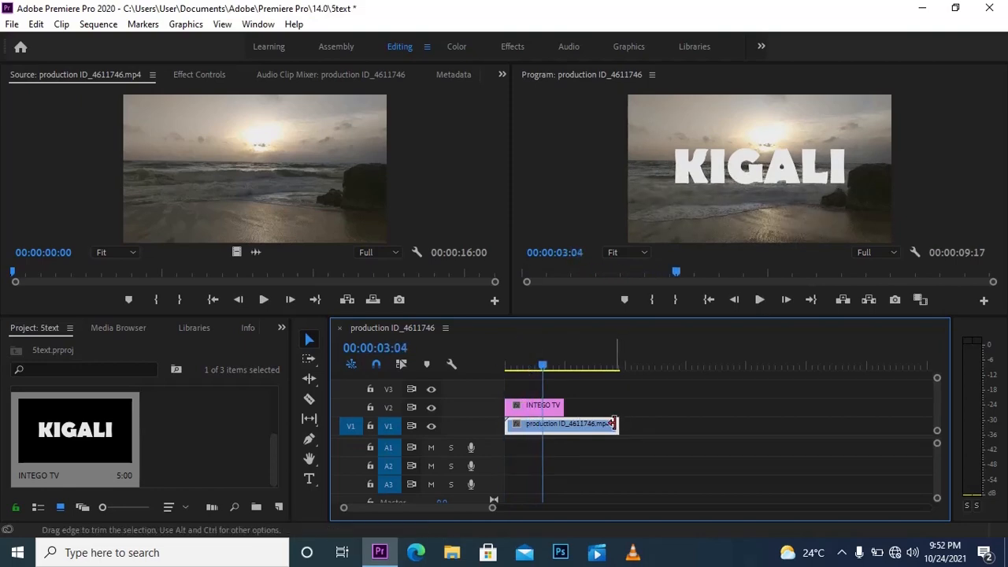
pyautogui.moveTo(618, 424); pyautogui.dragTo(563, 423)
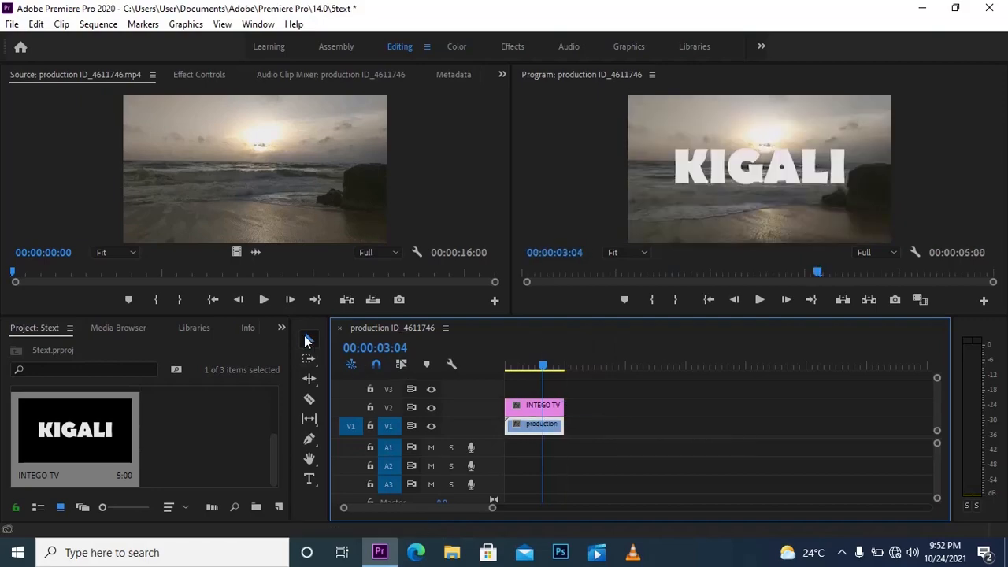
# - Search the effects for TRAC and apply Track Matte Key to the production ID_4611746.mp4 clip on V1
pyautogui.click(279, 328)
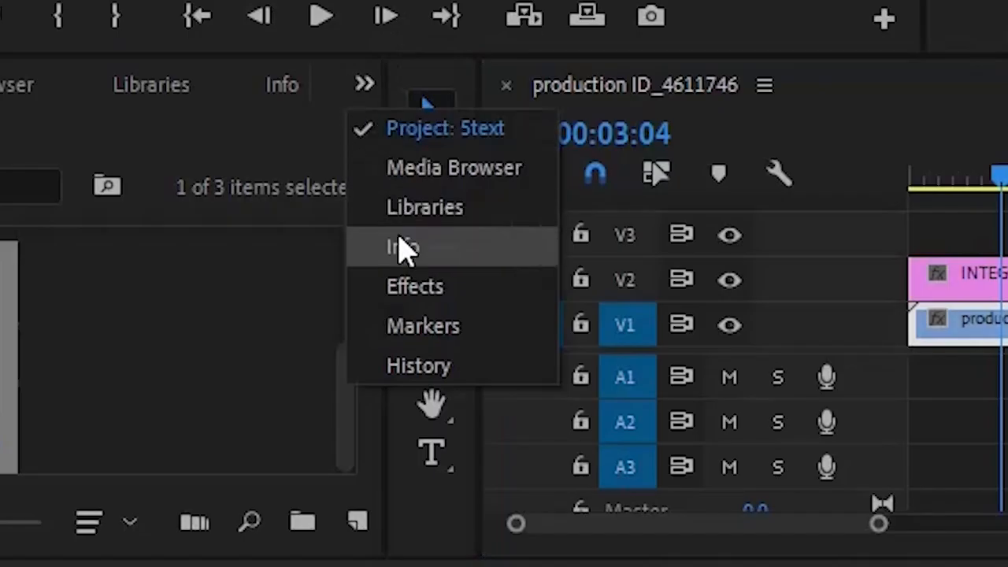
pyautogui.click(298, 411)
pyautogui.click(31, 132)
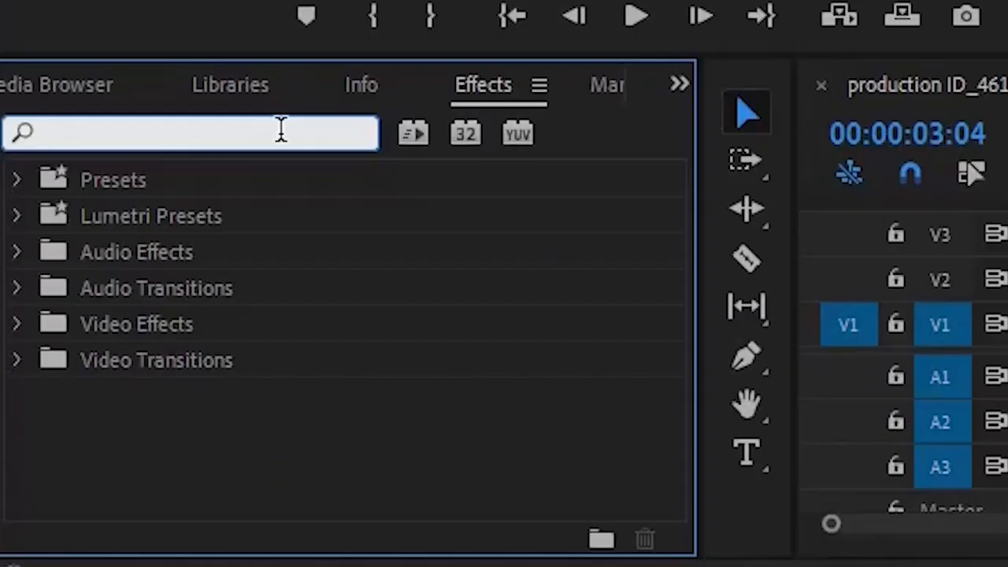
pyautogui.write('E')
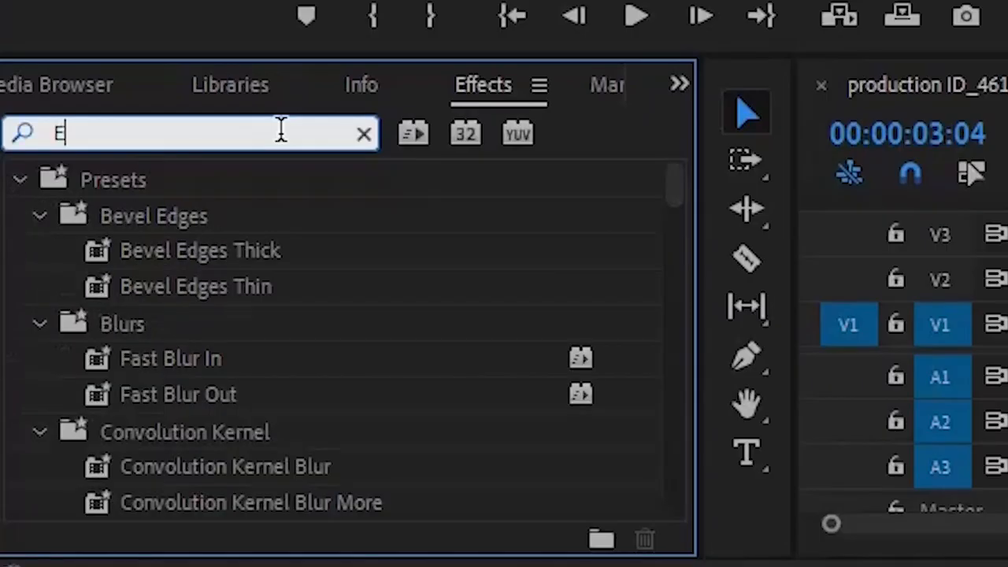
pyautogui.press('BackSpace')
pyautogui.write('TR')
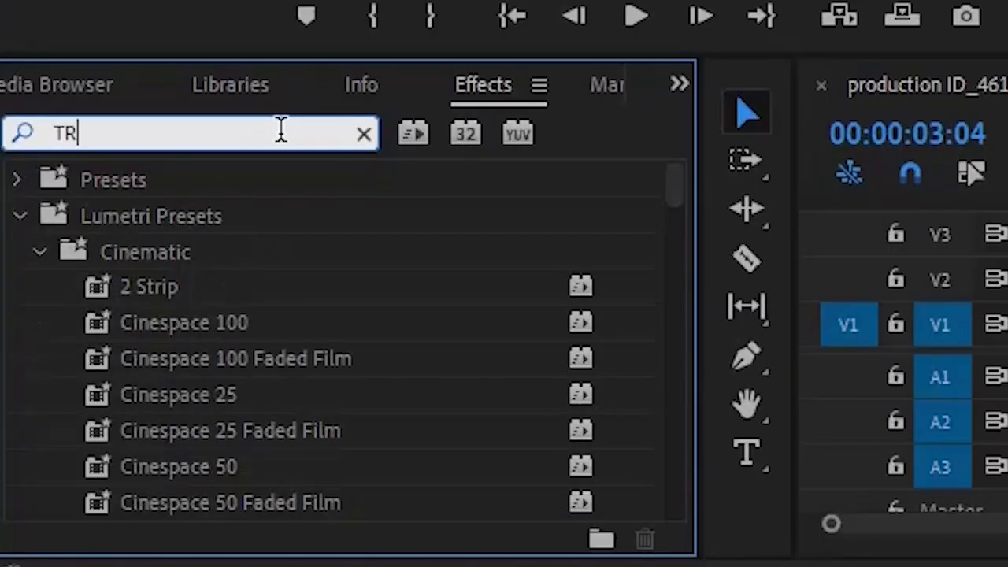
pyautogui.write('A')
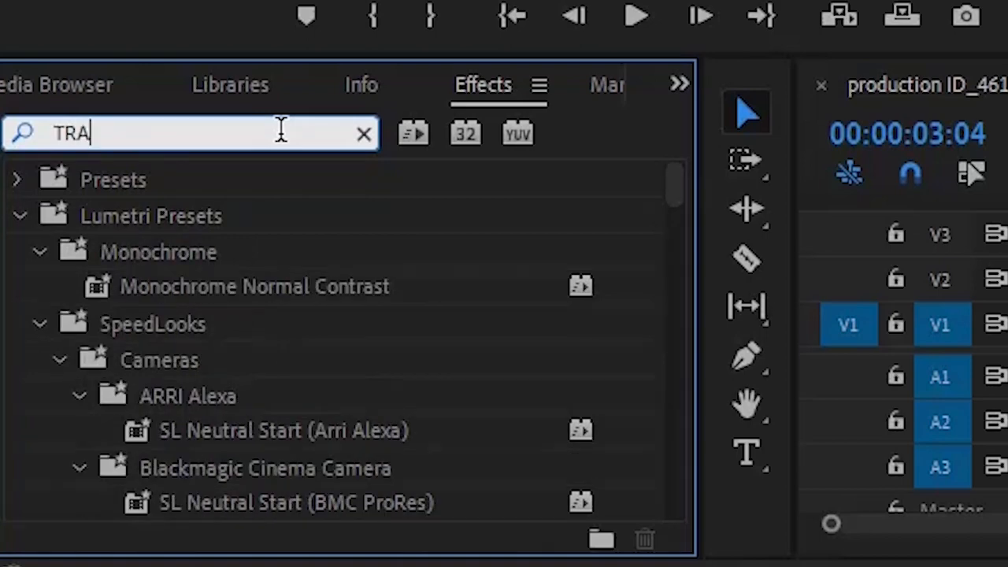
pyautogui.write('C')
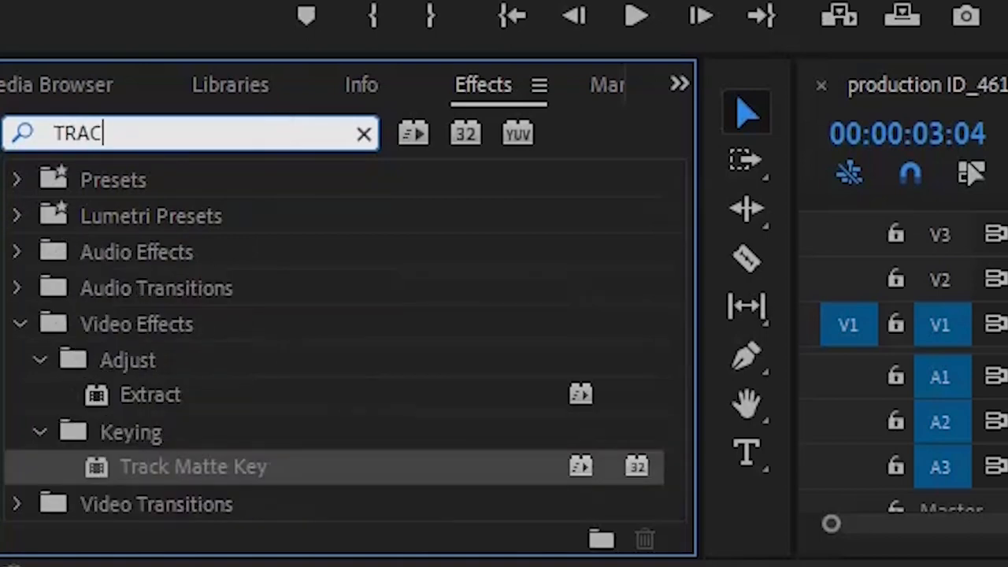
pyautogui.moveTo(281, 476); pyautogui.dragTo(529, 427)
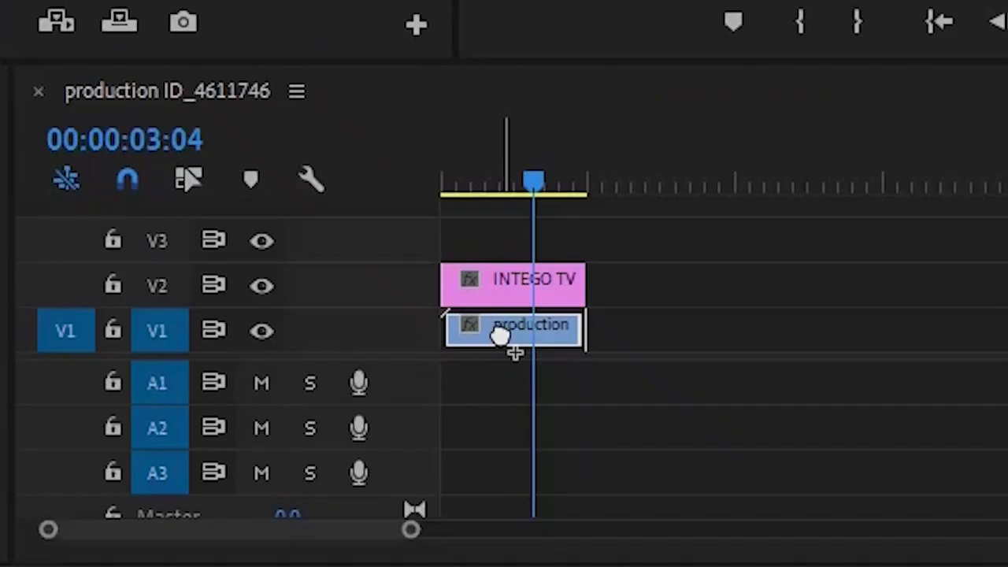
pyautogui.moveTo(501, 336); pyautogui.dragTo(501, 336)
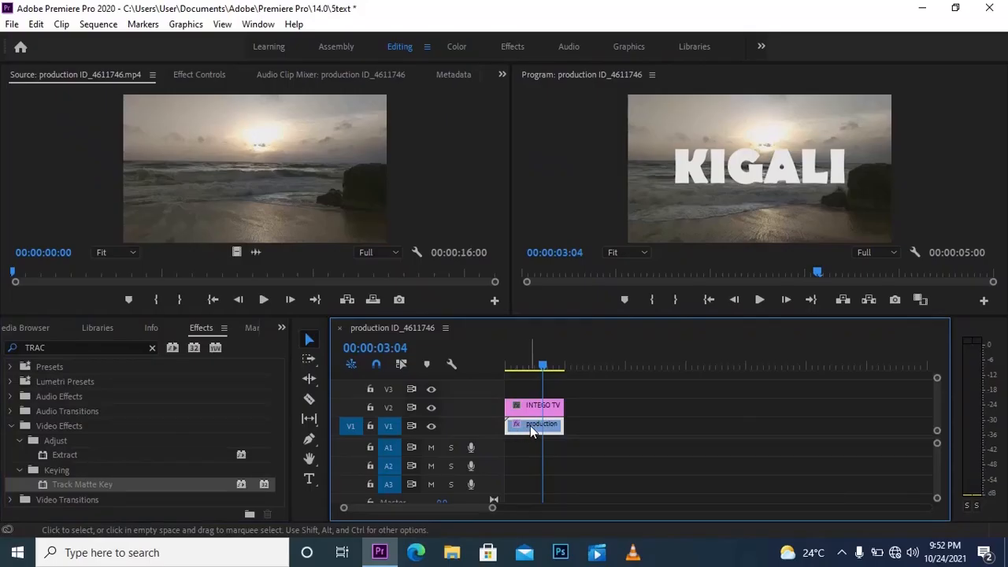
# - Set the Track Matte Key's matte to Video 2 in the V1 clip's effect controls
pyautogui.click(200, 73)
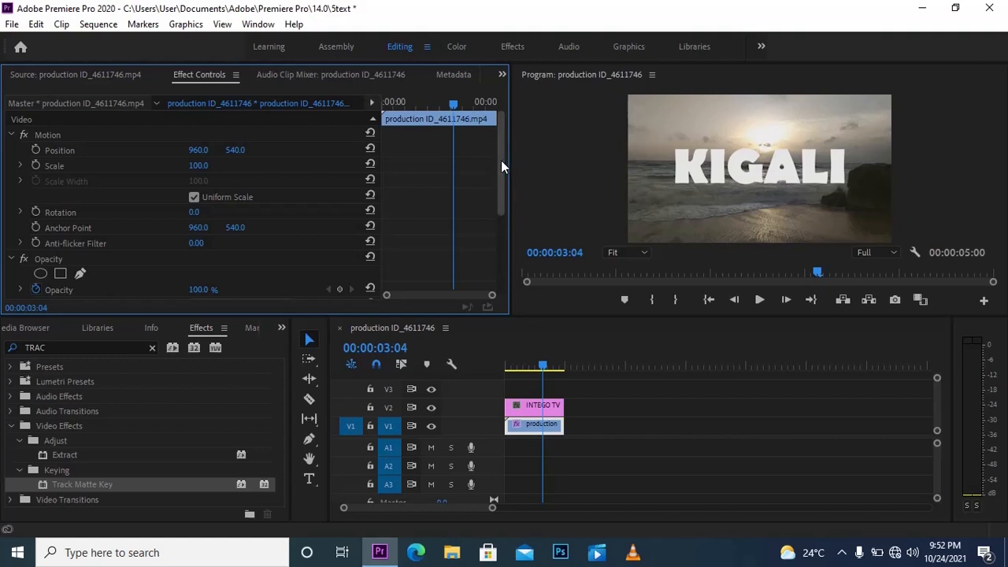
pyautogui.moveTo(501, 162); pyautogui.dragTo(499, 254)
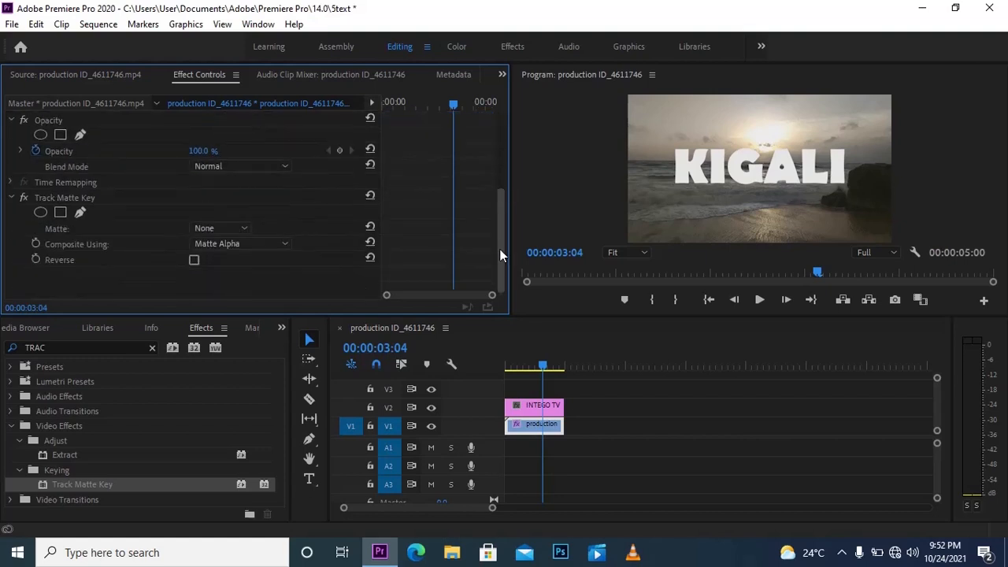
pyautogui.click(220, 230)
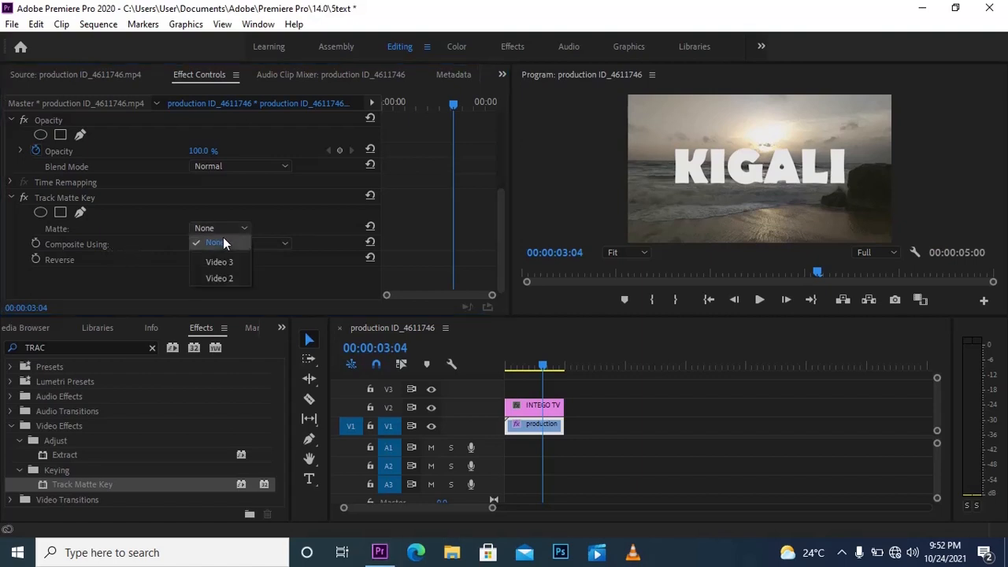
pyautogui.click(220, 278)
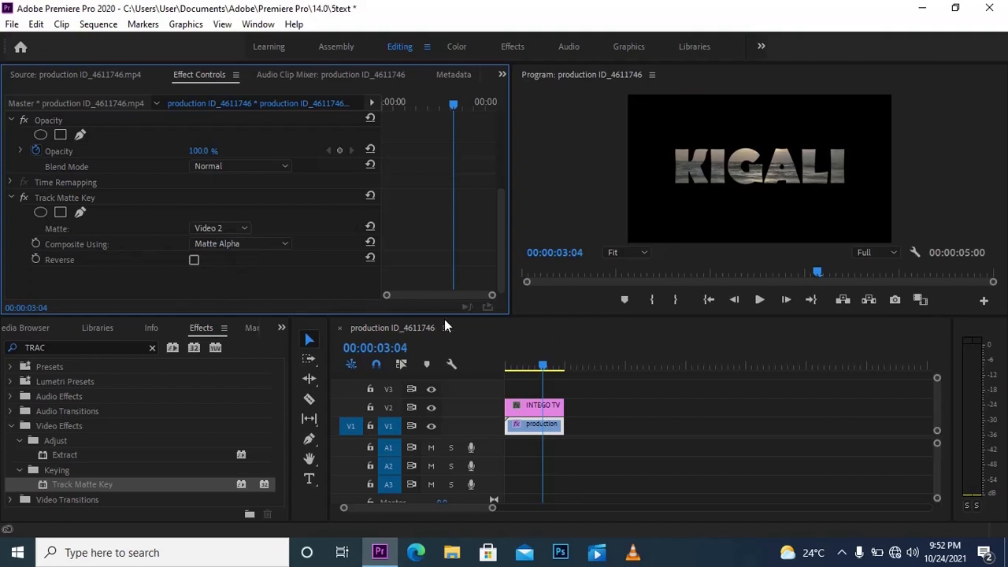
# - Play back and scrub the sequence from its start to check the footage inside the KIGALI text
pyautogui.press('space')
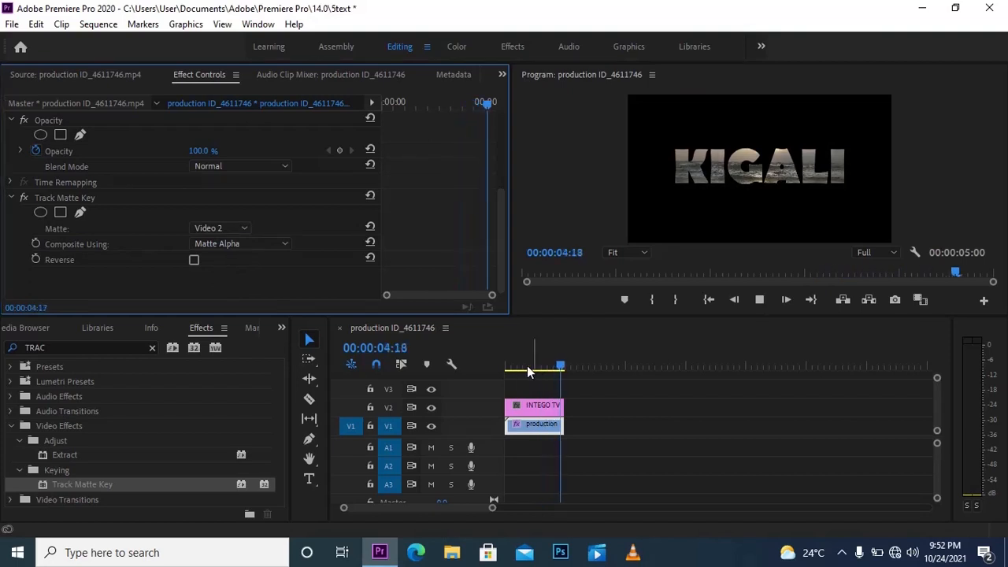
pyautogui.click(507, 367)
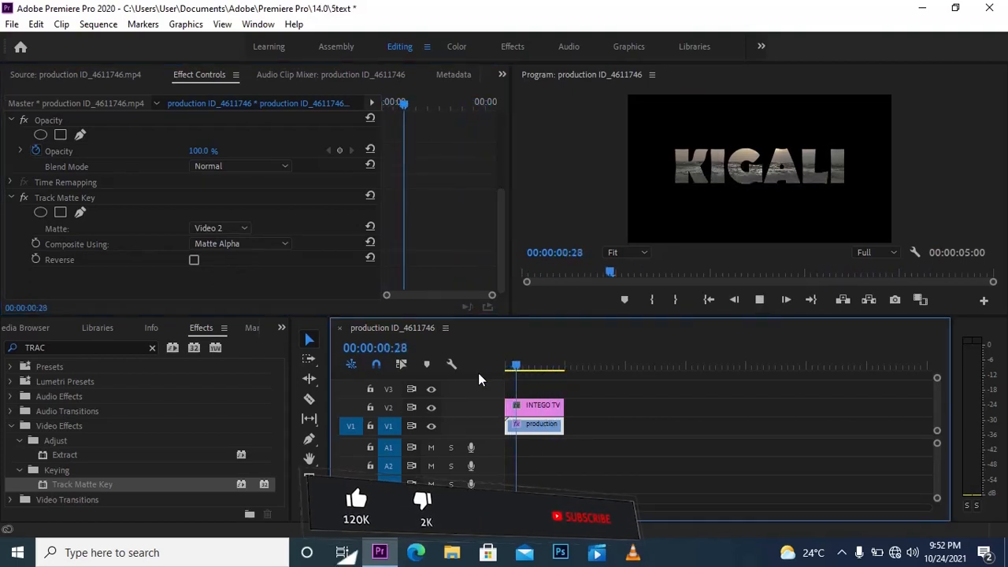
pyautogui.press('space')
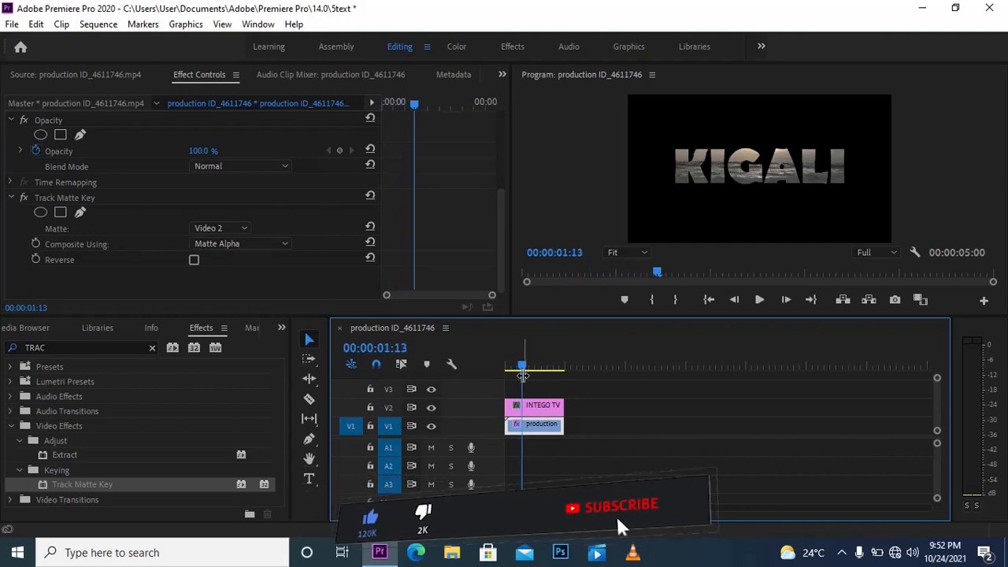
pyautogui.moveTo(522, 374)
pyautogui.mouseDown()
pyautogui.moveTo(505, 368)
pyautogui.moveTo(527, 370)
pyautogui.moveTo(513, 370)
pyautogui.mouseUp()
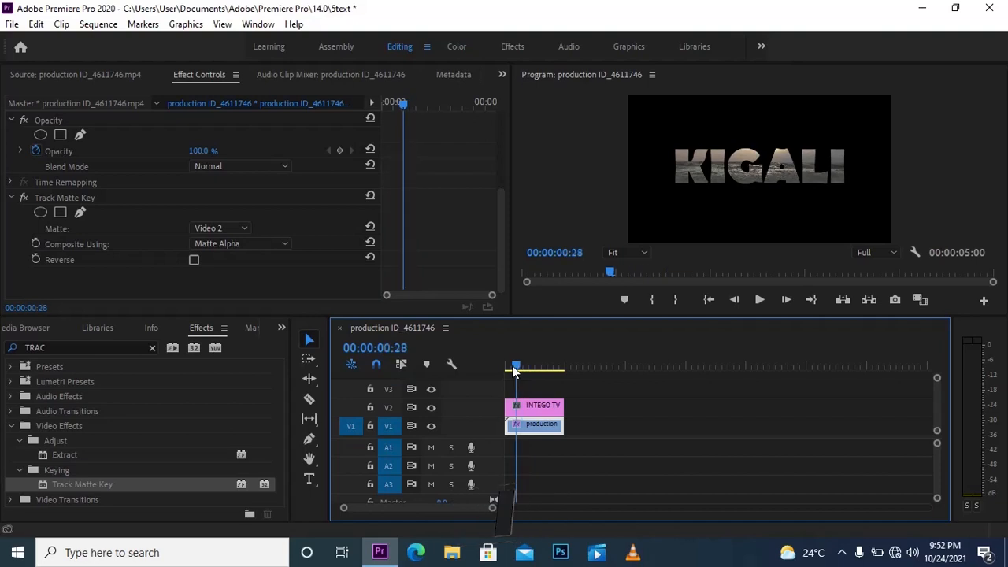
# - Move the INTEGO TV title clip's anchor point to 925.0, 580.3, and add a Scale keyframe of 100.0 at 00:00:01:08
pyautogui.click(527, 412)
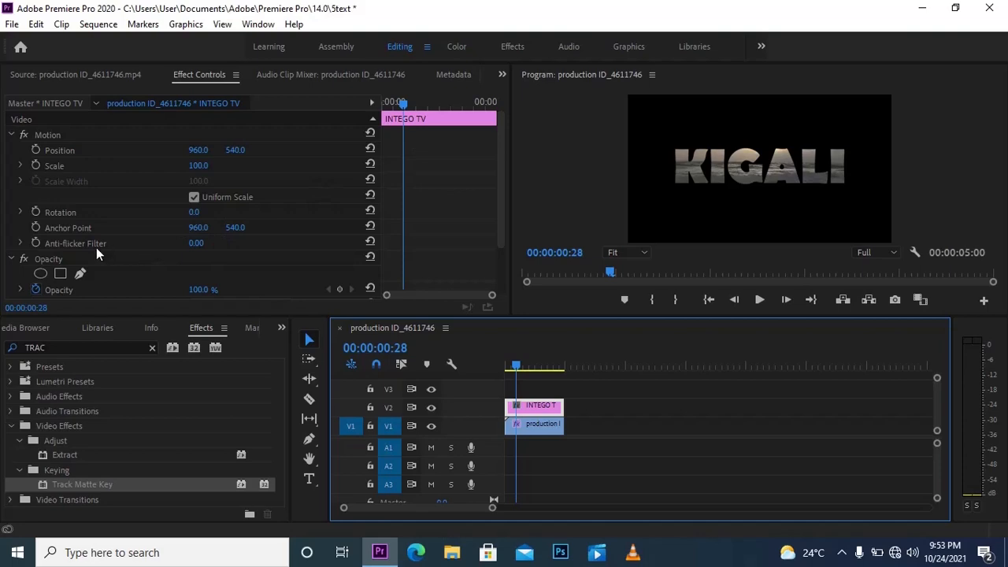
pyautogui.click(77, 231)
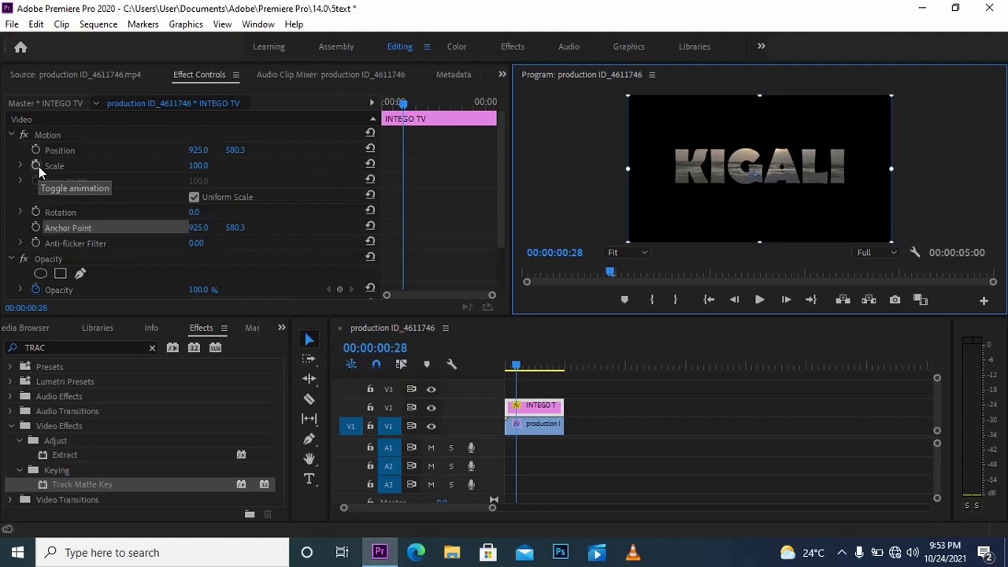
pyautogui.moveTo(402, 103); pyautogui.dragTo(354, 104)
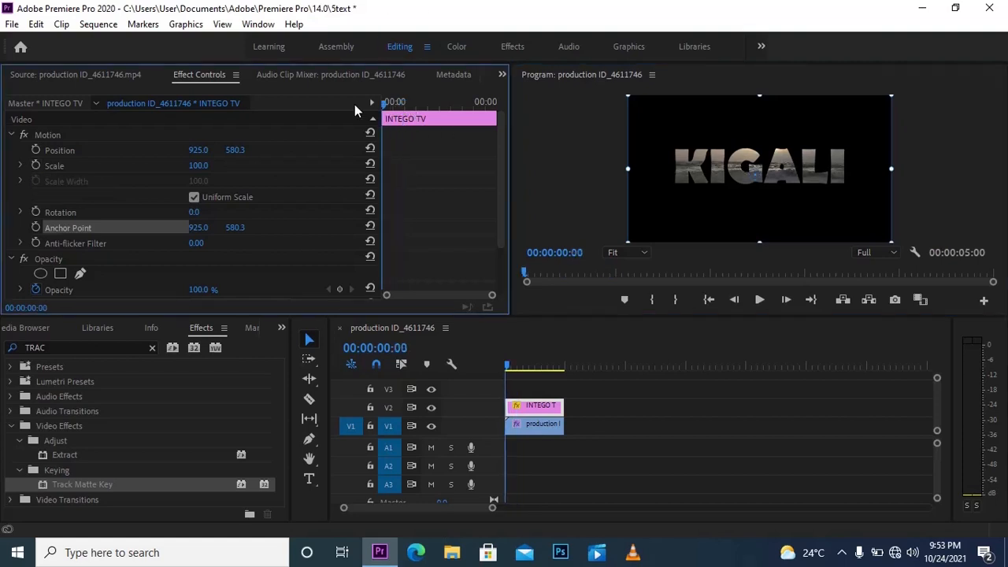
pyautogui.press('space')
pyautogui.press('space')
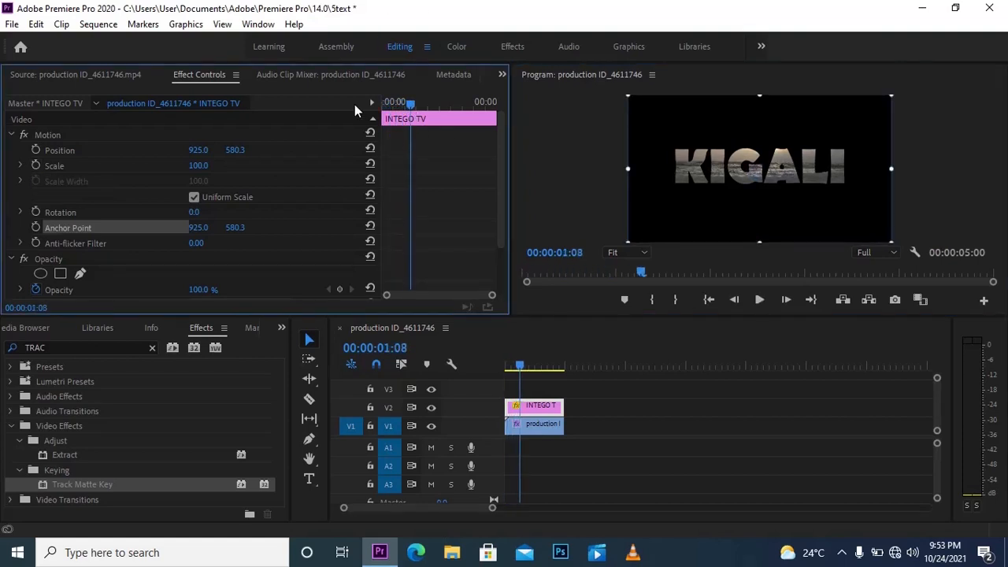
pyautogui.click(35, 166)
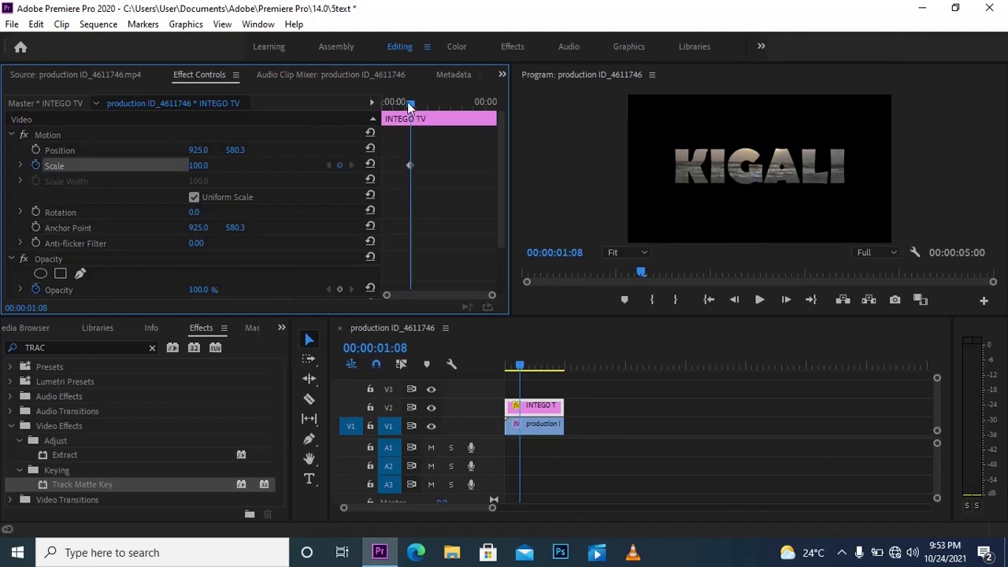
# - Keyframe the title clip's Scale at 3839.0 at 00:00:01:26, and play the zoom animation from the sequence start
pyautogui.press('space')
pyautogui.press('space')
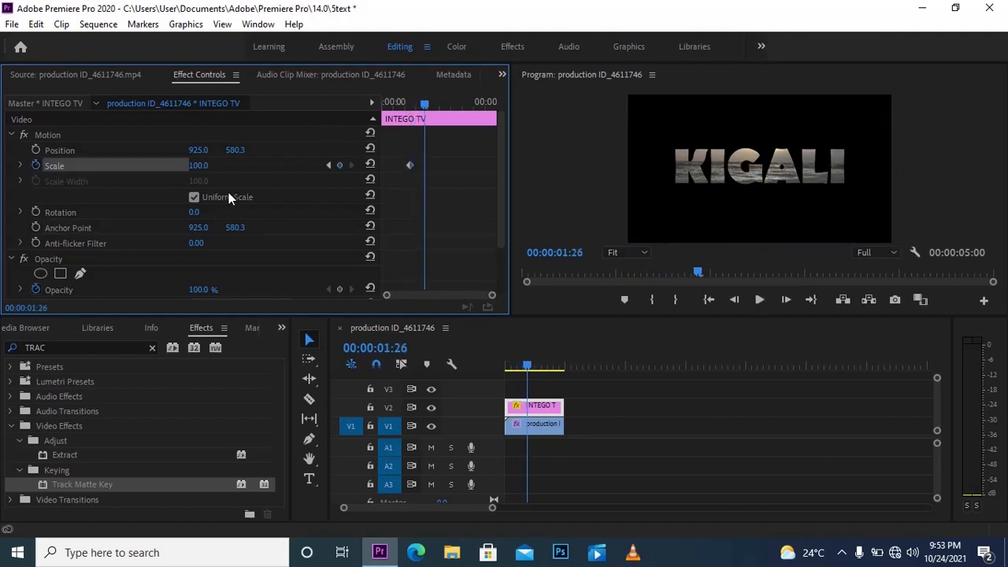
pyautogui.moveTo(197, 167); pyautogui.dragTo(451, 229)
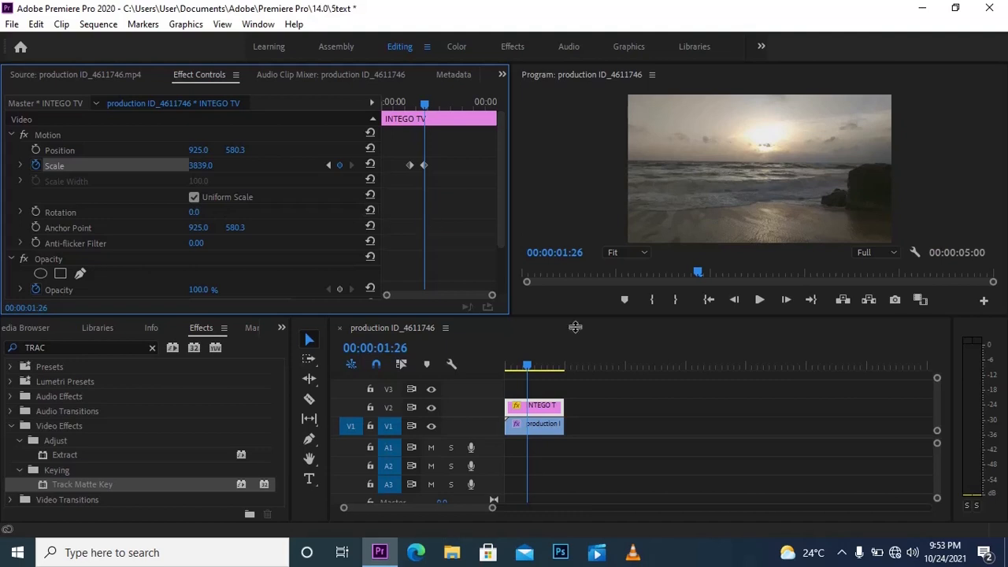
pyautogui.moveTo(528, 370); pyautogui.dragTo(456, 368)
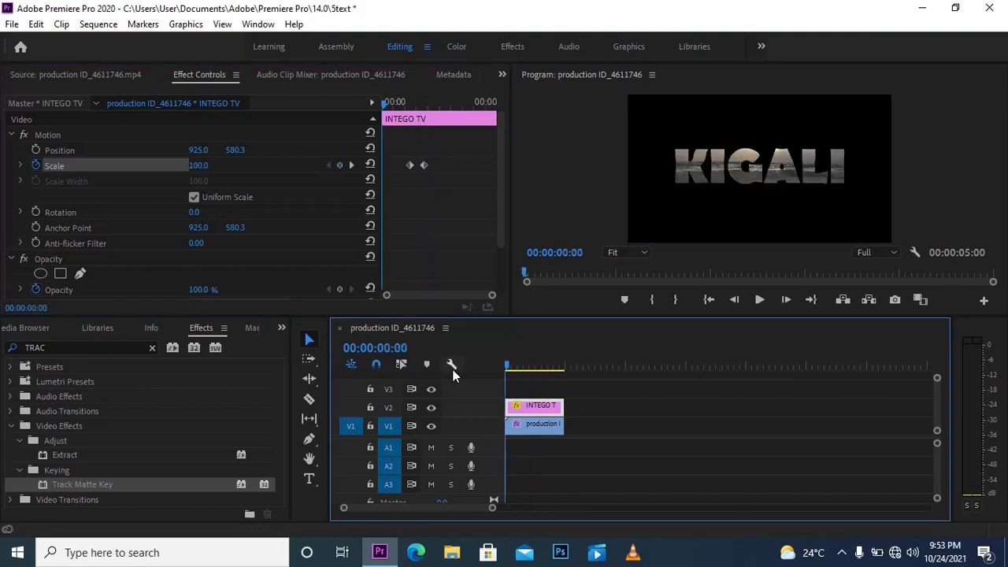
pyautogui.press('space')
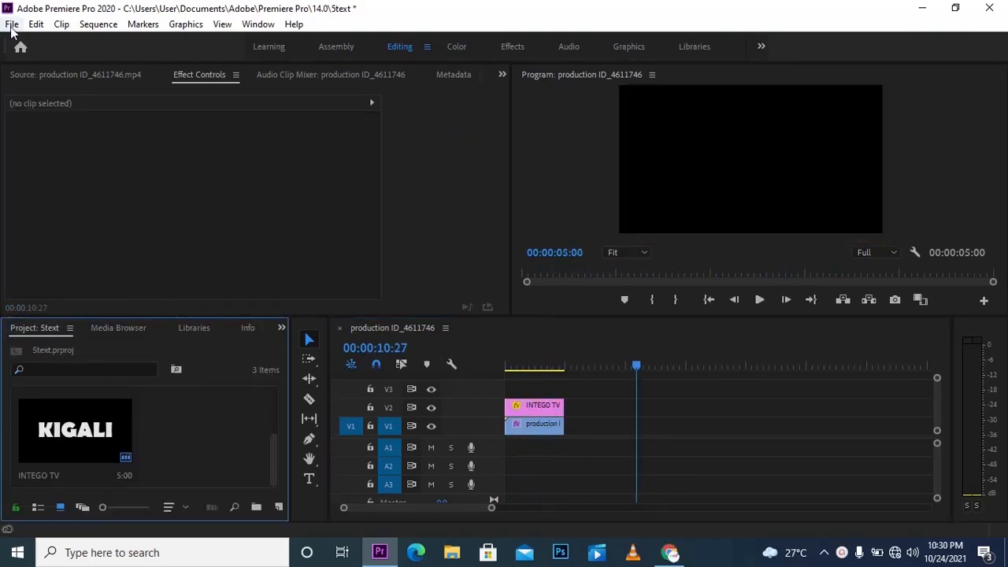
# - Create a new 1920 × 1080 legacy title at 30.00 fps named 1B
pyautogui.click(11, 24)
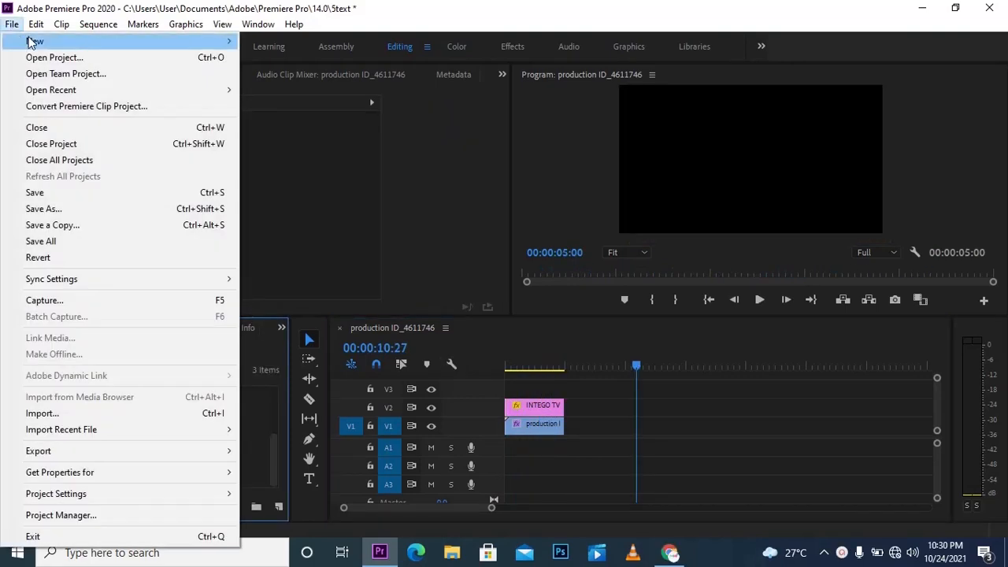
pyautogui.moveTo(32, 41)
pyautogui.click(345, 203)
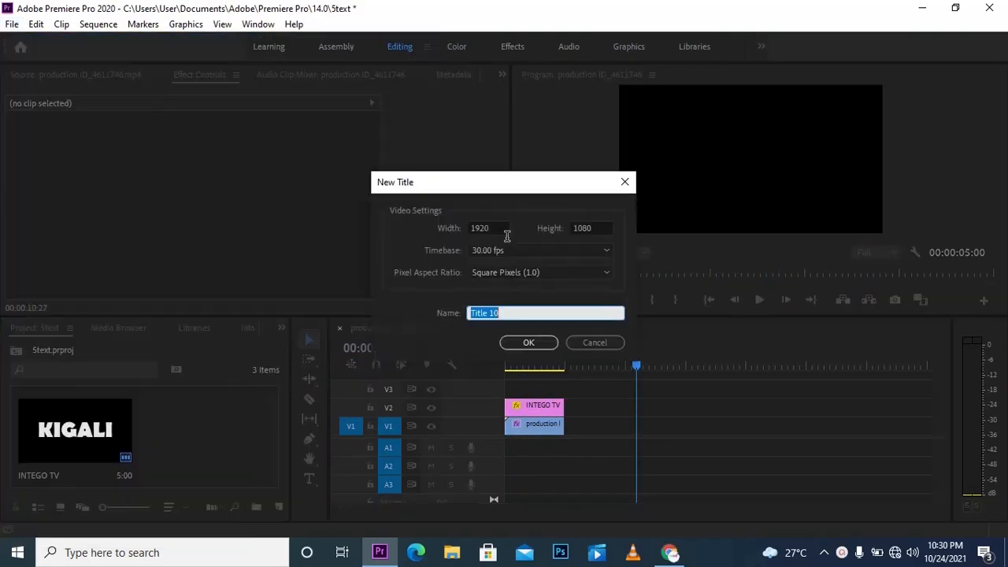
pyautogui.write('18')
pyautogui.click(540, 339)
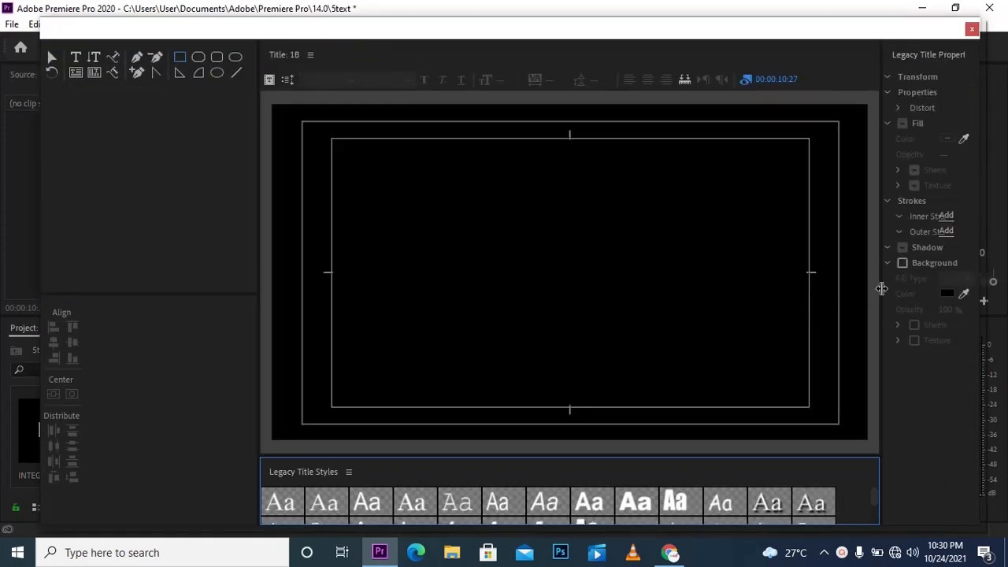
# - Enlarge the title's drawing area and add the text KIGALI NZIZA with the Type tool
pyautogui.moveTo(882, 288); pyautogui.dragTo(783, 279)
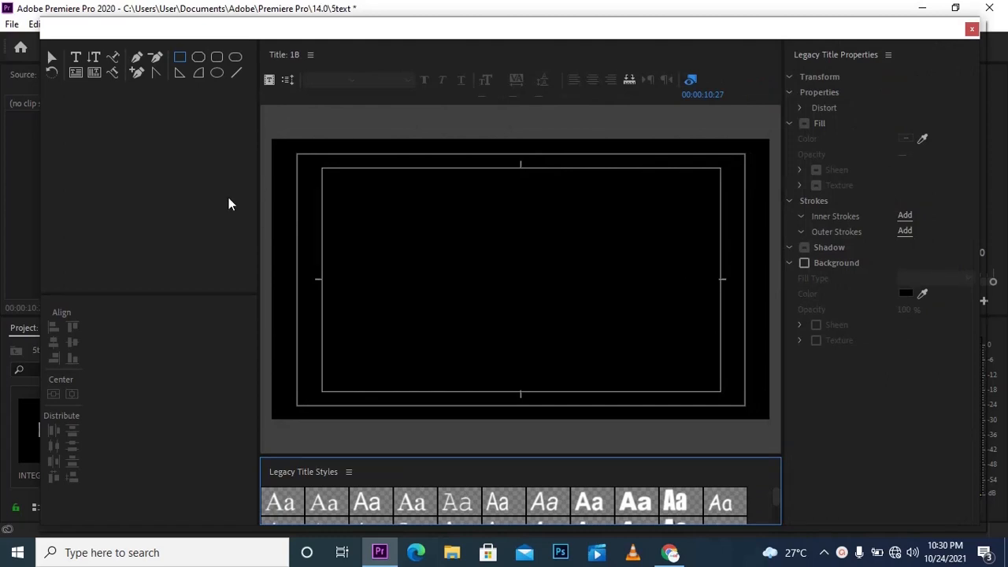
pyautogui.moveTo(257, 201); pyautogui.dragTo(78, 208)
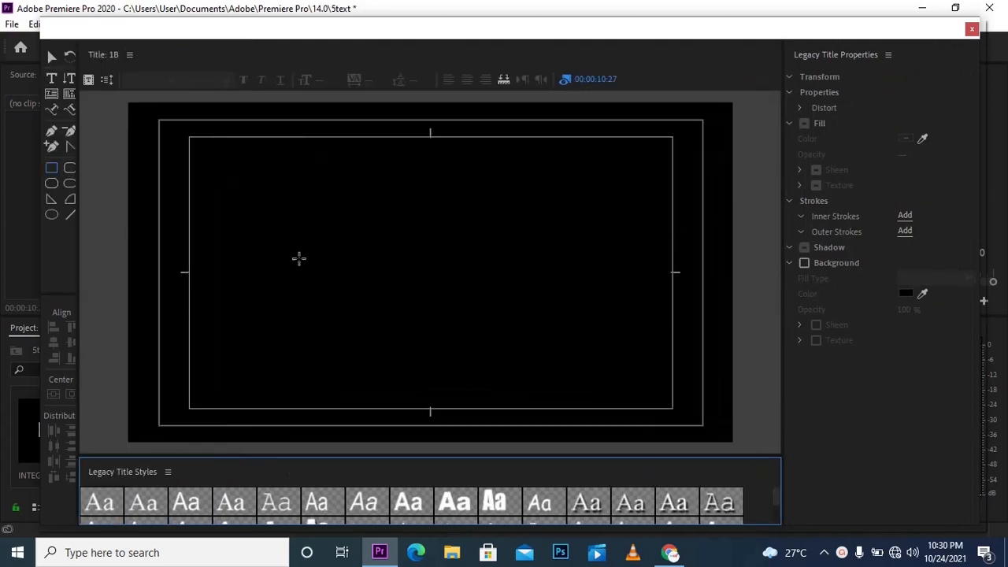
pyautogui.click(51, 79)
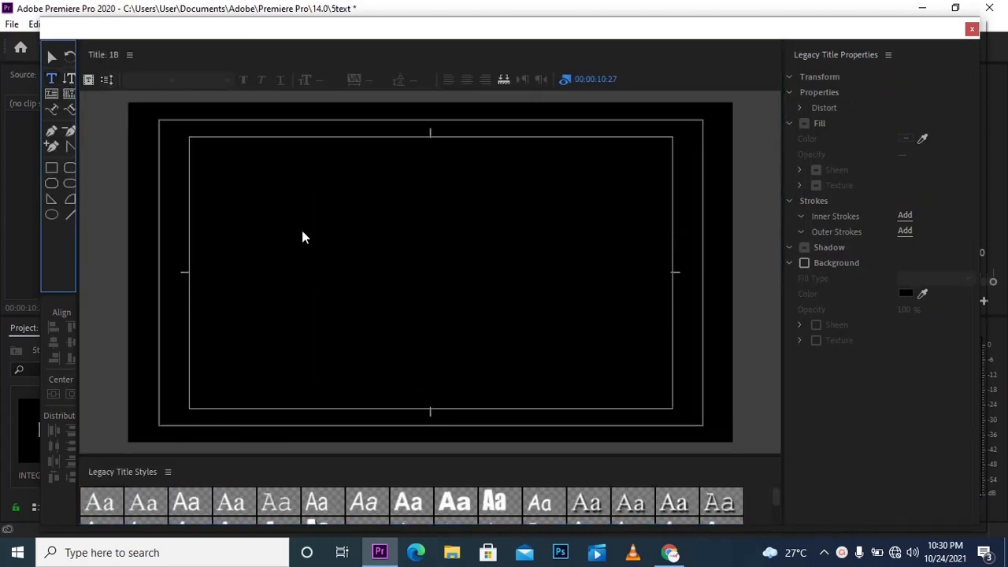
pyautogui.click(306, 267)
pyautogui.write('K')
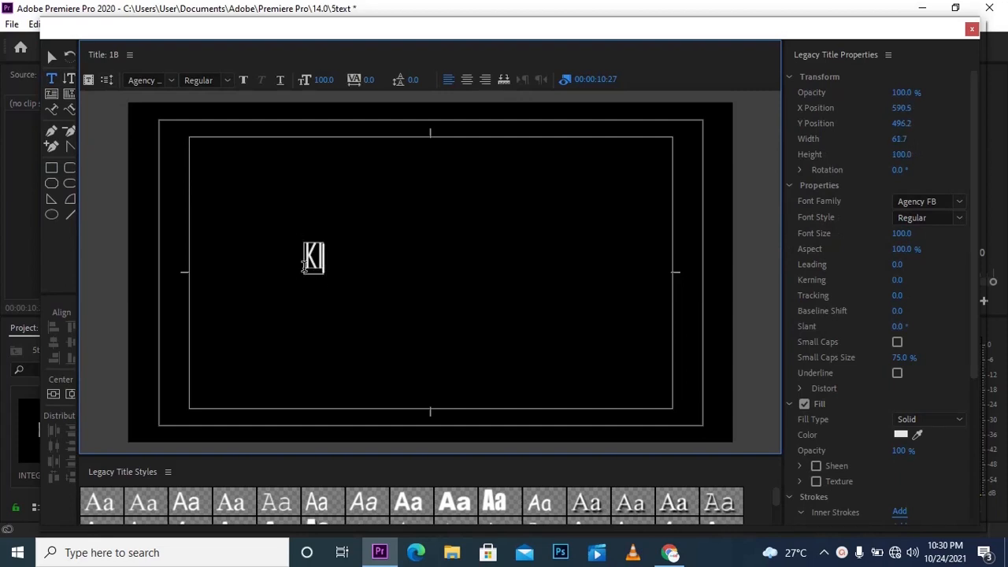
pyautogui.write('IGALI N')
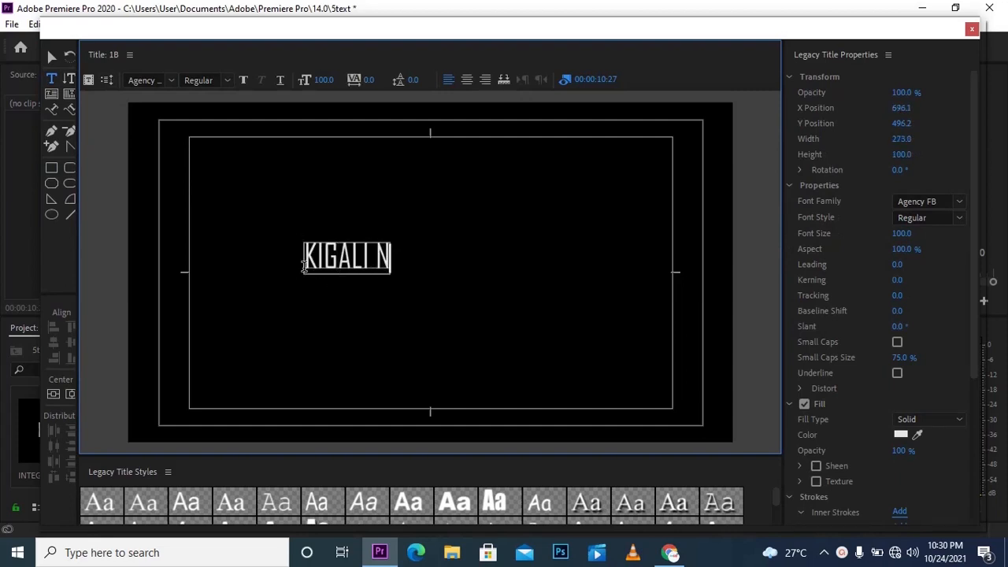
pyautogui.write('ZIZA')
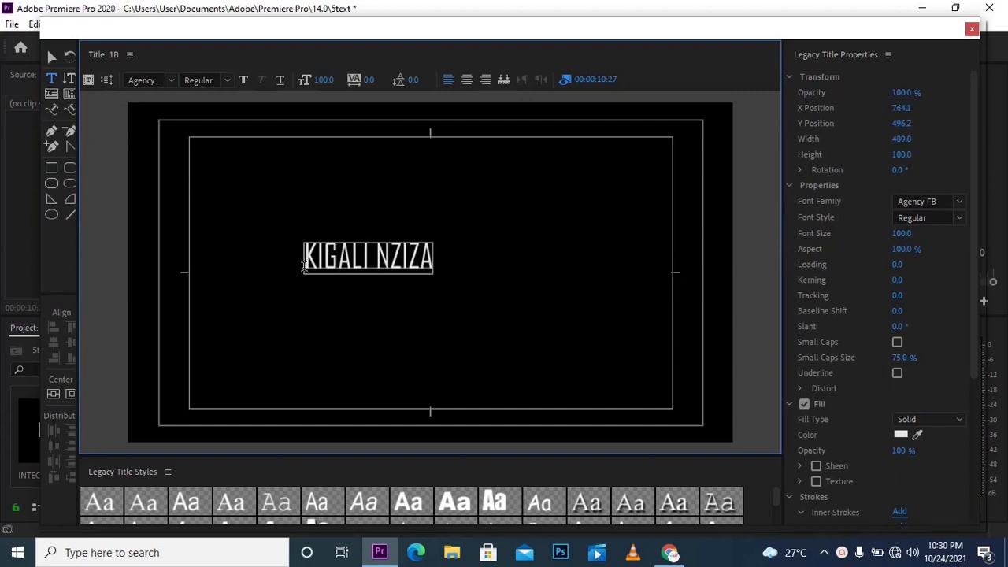
# - Set the KIGALI NZIZA text in Arial Bold and center it in the frame
pyautogui.hotkey('ctrl', 'a')
pyautogui.click(950, 202)
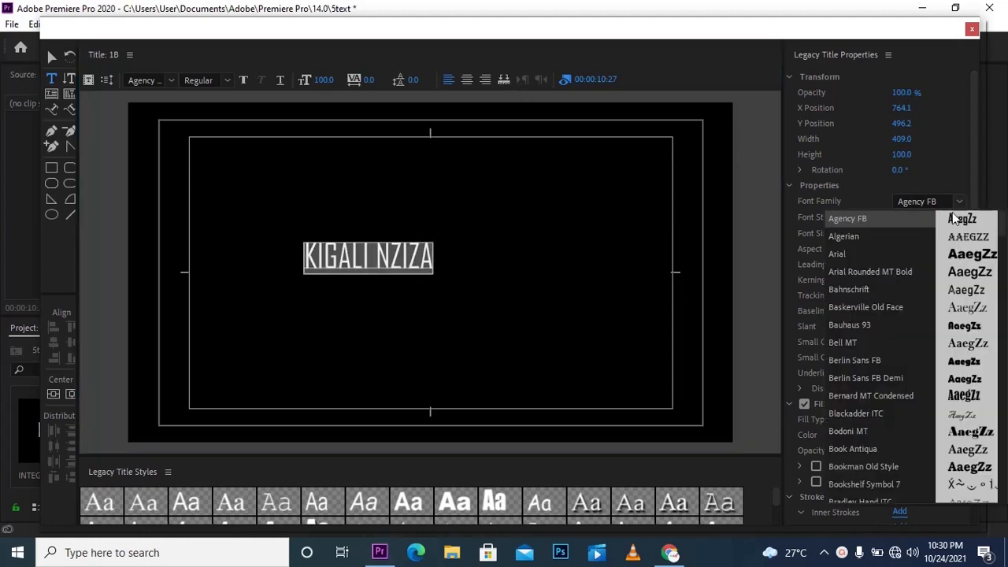
pyautogui.click(890, 254)
pyautogui.click(917, 218)
pyautogui.click(888, 251)
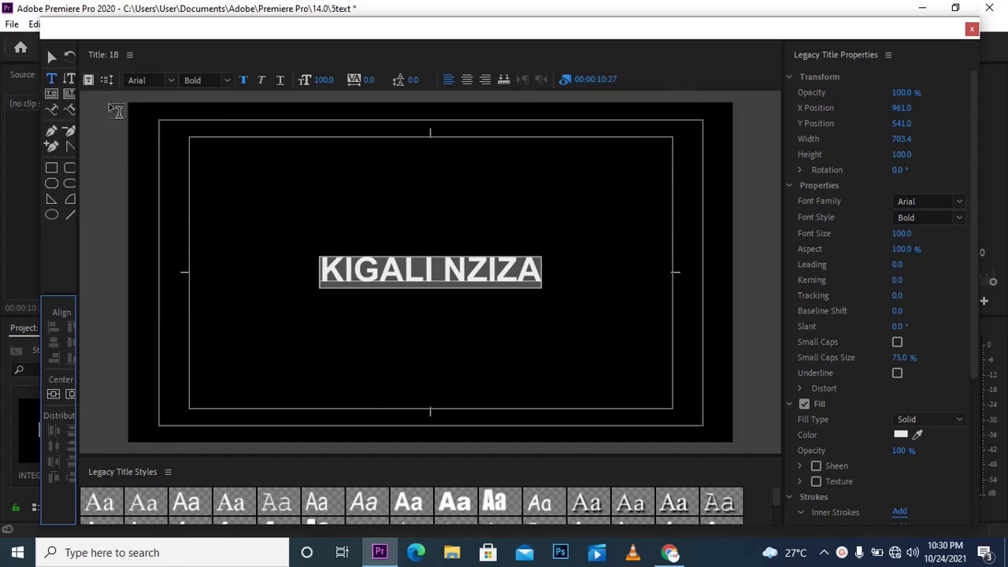
# - Create a new title based on the current one, and draw a centered rectangle about 867 × 174 over the KIGALI NZIZA text
pyautogui.click(87, 77)
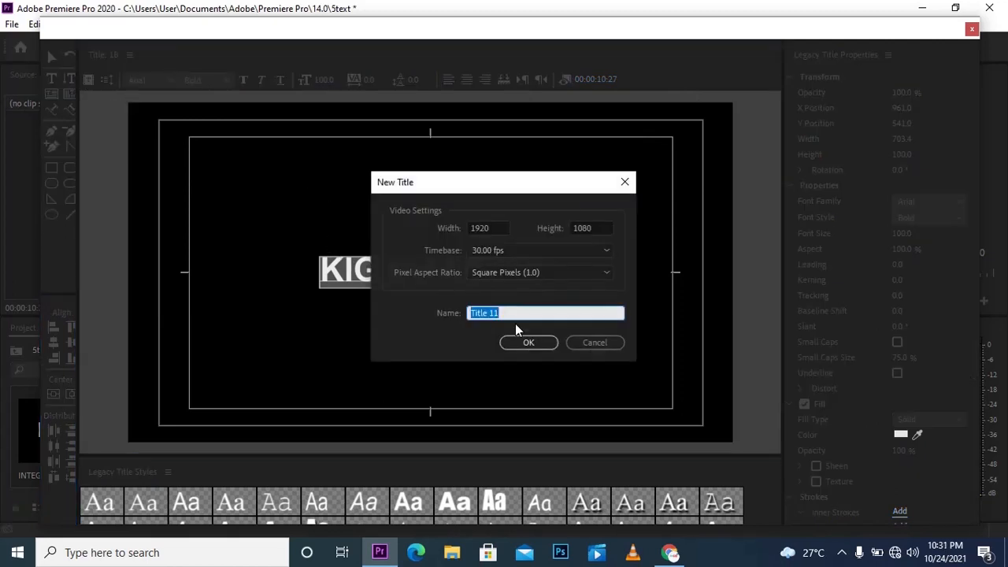
pyautogui.click(526, 342)
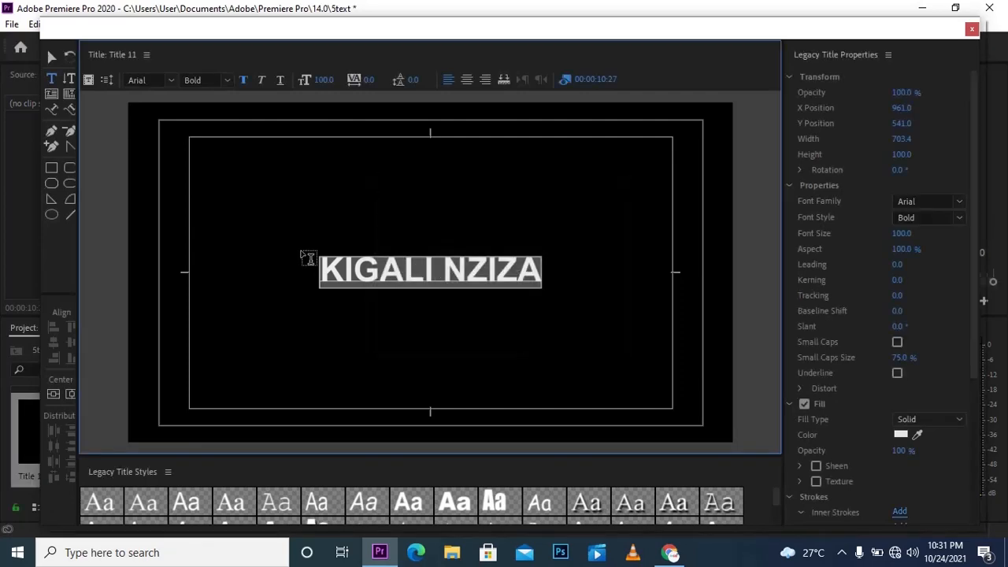
pyautogui.click(47, 166)
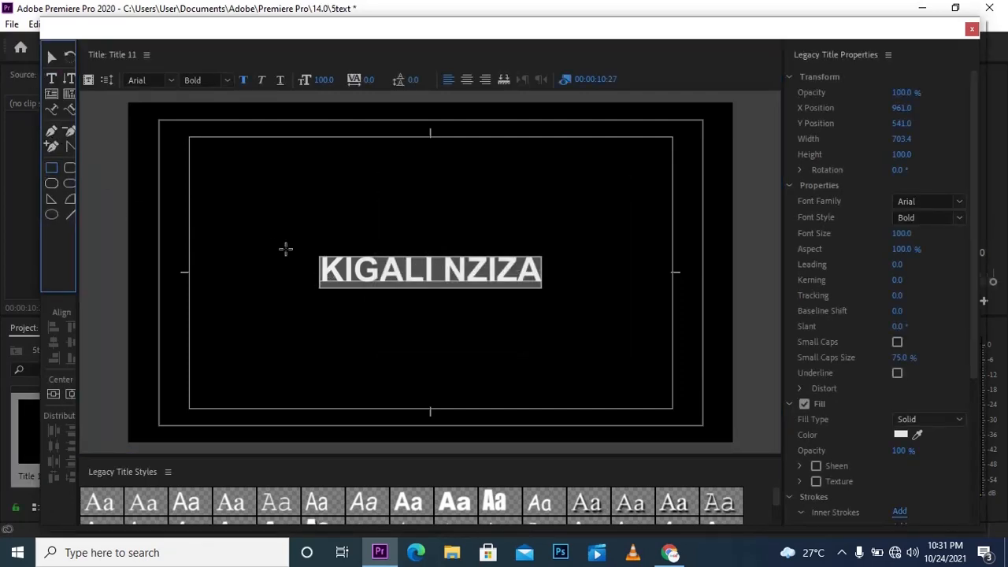
pyautogui.moveTo(285, 249); pyautogui.dragTo(559, 306)
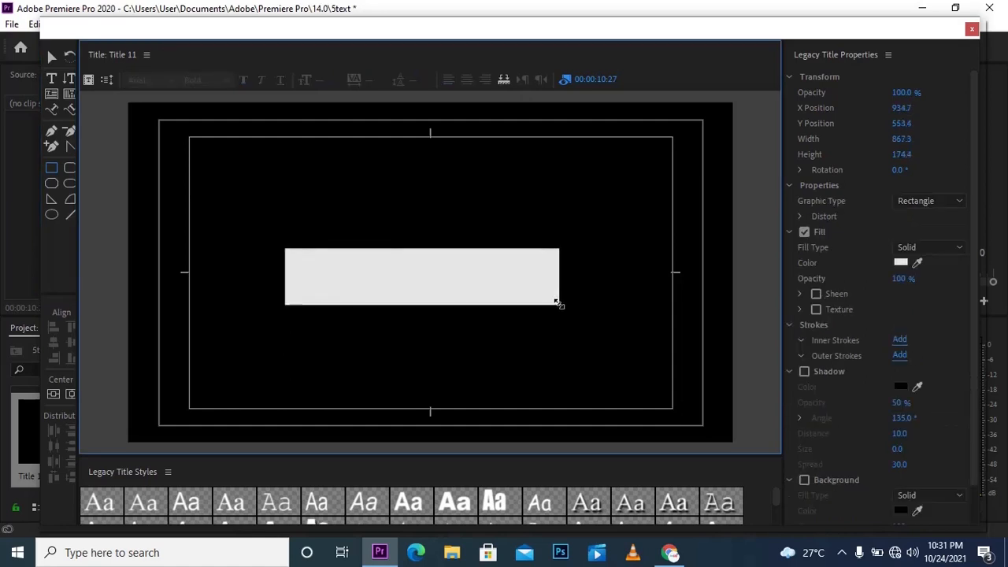
pyautogui.click(71, 394)
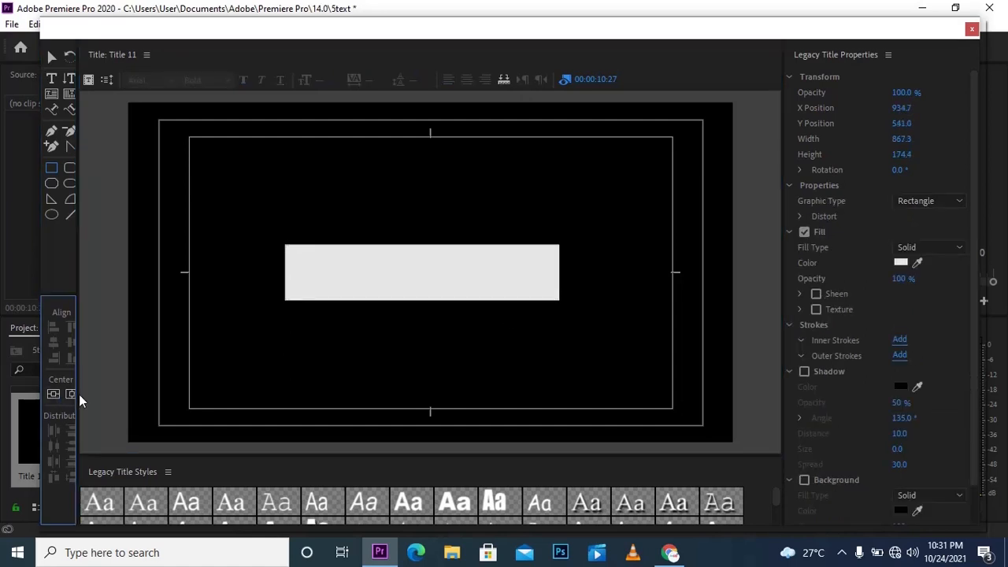
pyautogui.click(70, 394)
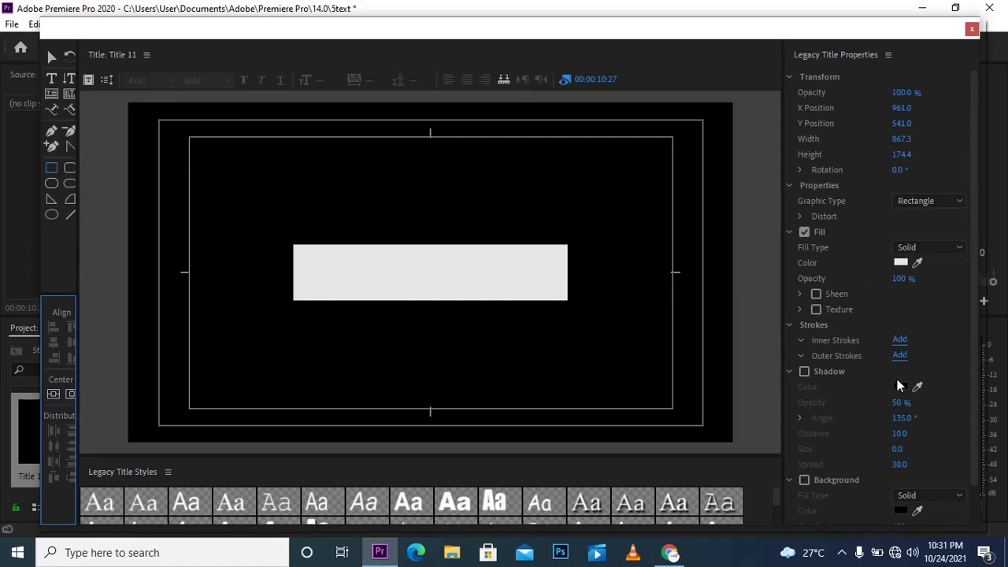
# - Move the rectangle below the KIGALI NZIZA text and delete that text from the new title
pyautogui.moveTo(498, 268); pyautogui.dragTo(501, 358)
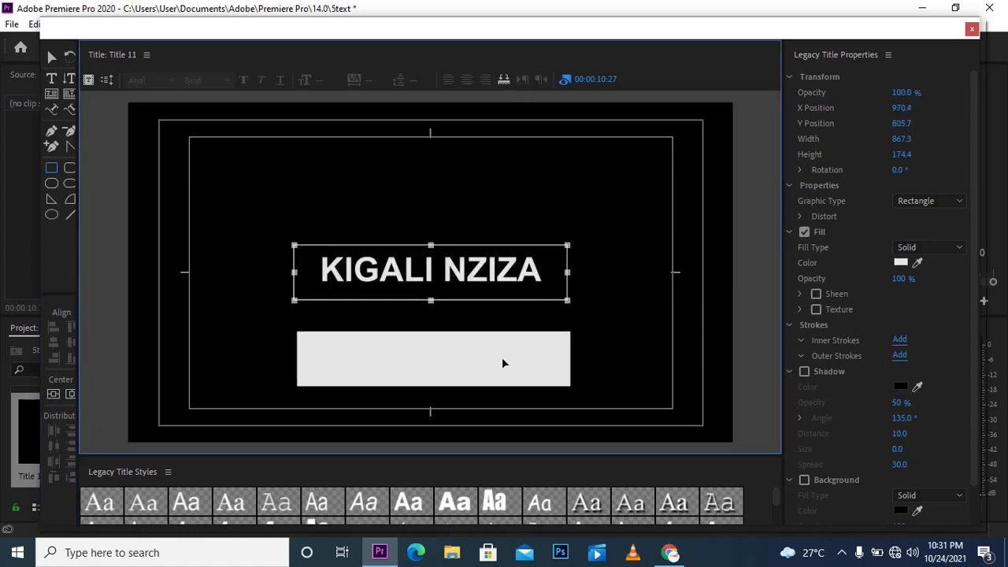
pyautogui.click(51, 56)
pyautogui.click(396, 271)
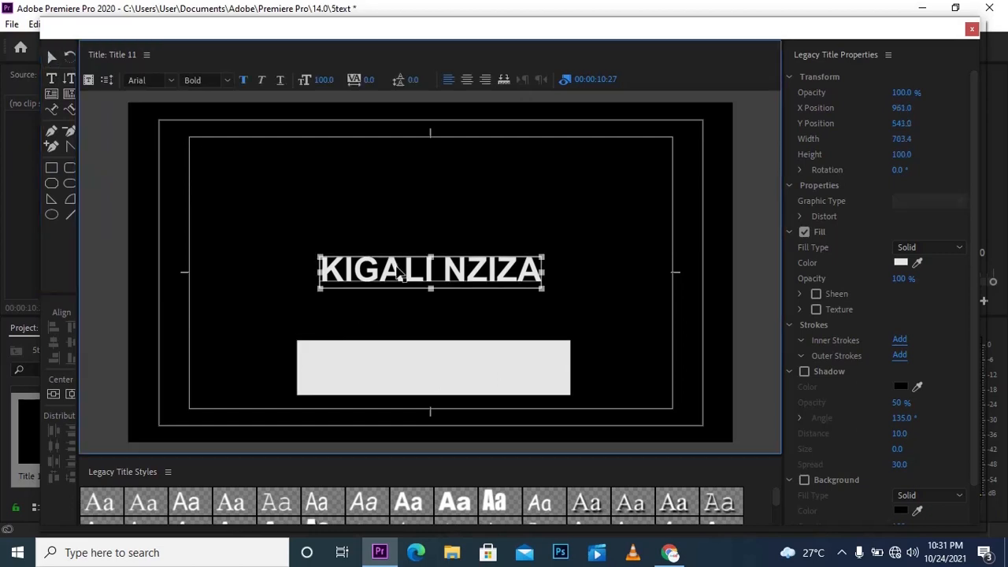
pyautogui.press('Delete')
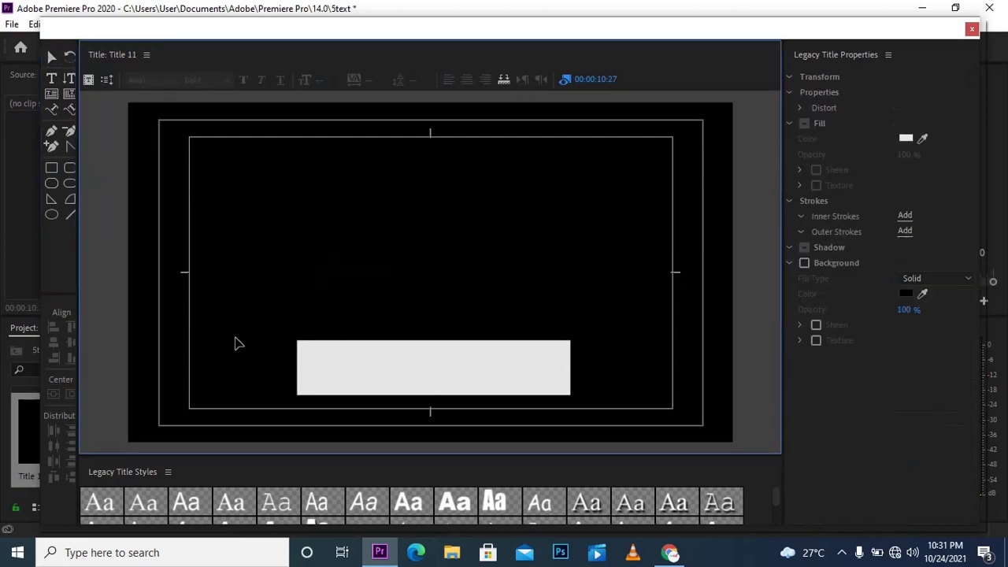
# - Center the white rectangle vertically and horizontally in the title frame
pyautogui.click(331, 382)
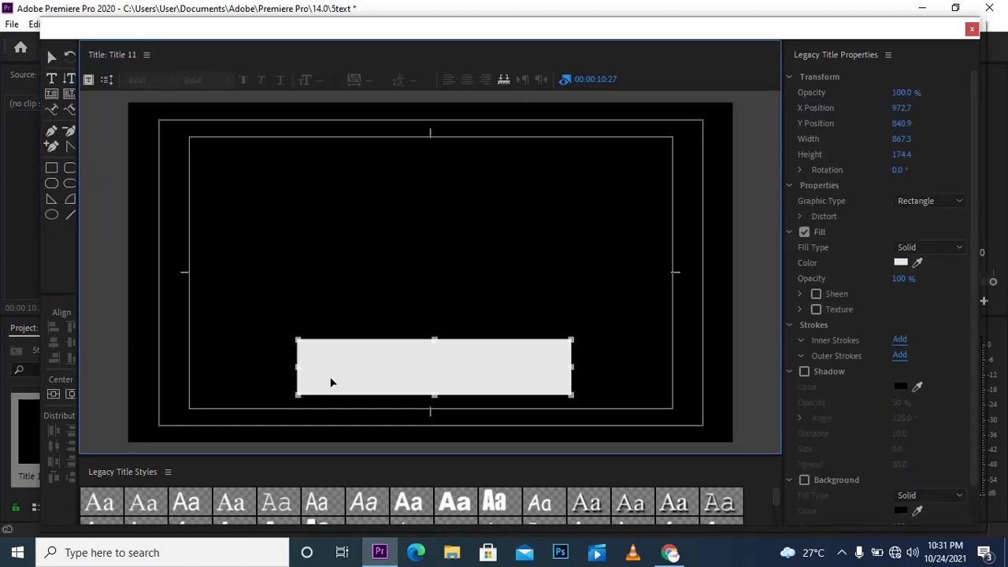
pyautogui.click(74, 394)
pyautogui.click(48, 395)
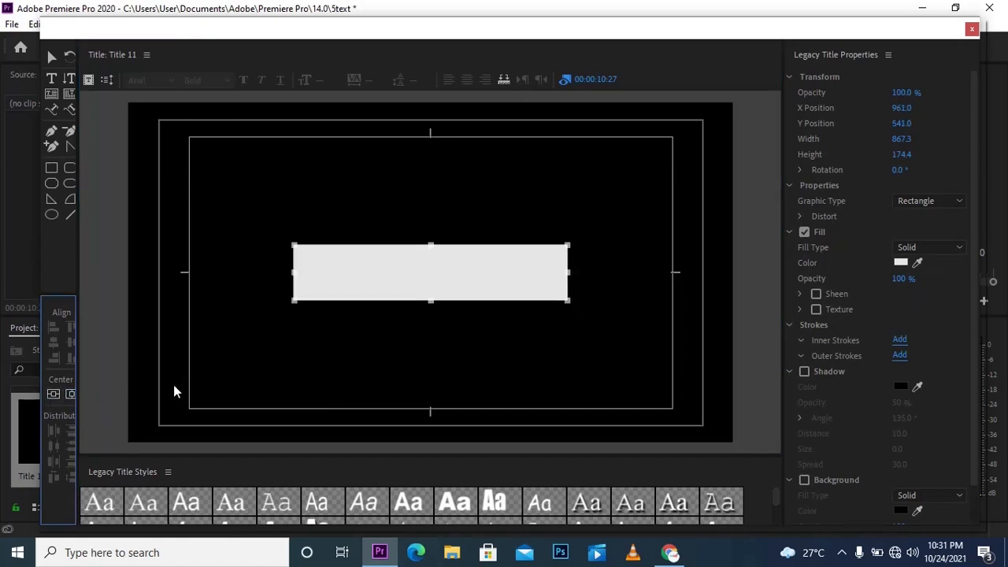
# - Add an Edge inner stroke of size 10.0 to the rectangle and set its color to white, FFFFFF
pyautogui.click(900, 340)
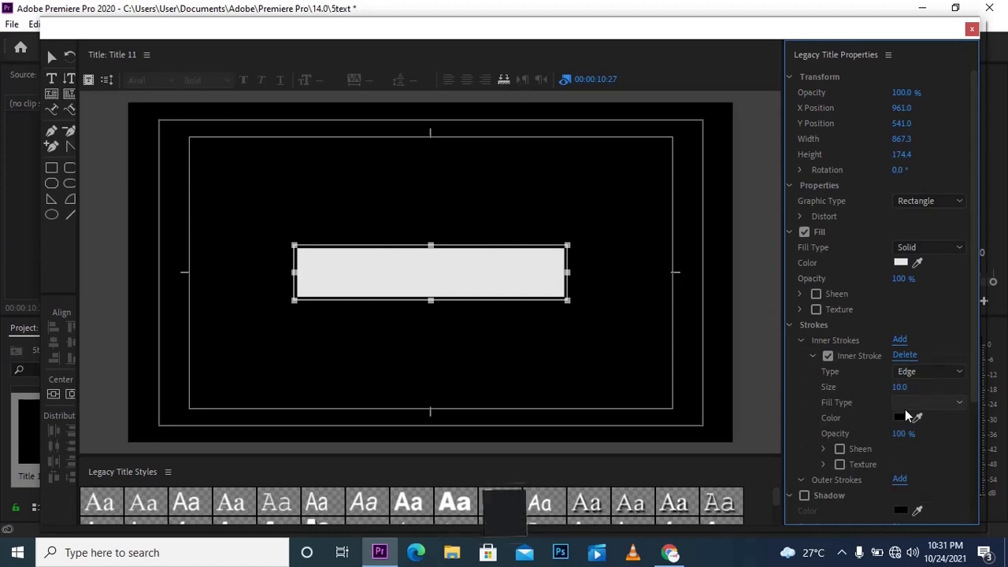
pyautogui.click(902, 417)
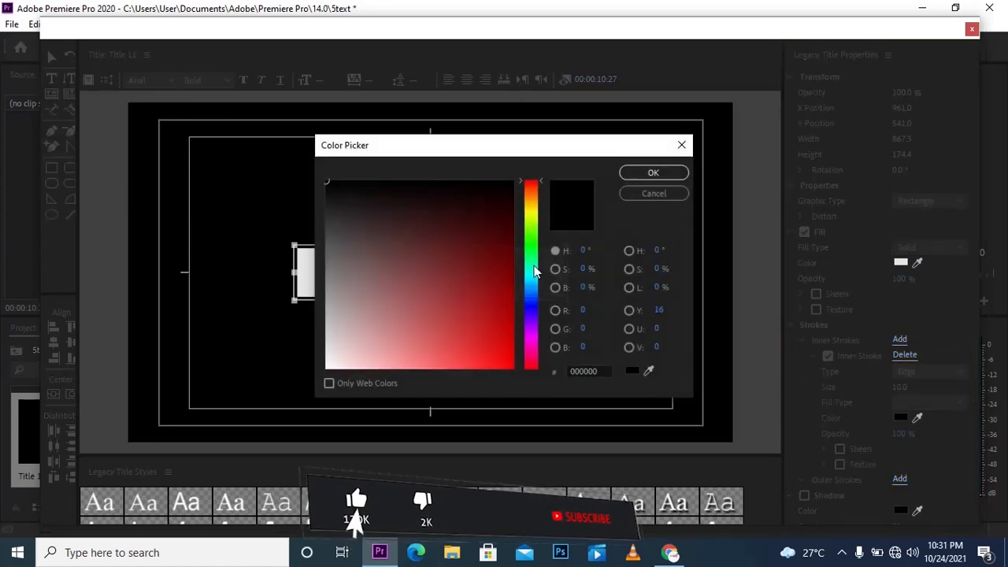
pyautogui.moveTo(387, 255); pyautogui.dragTo(316, 382)
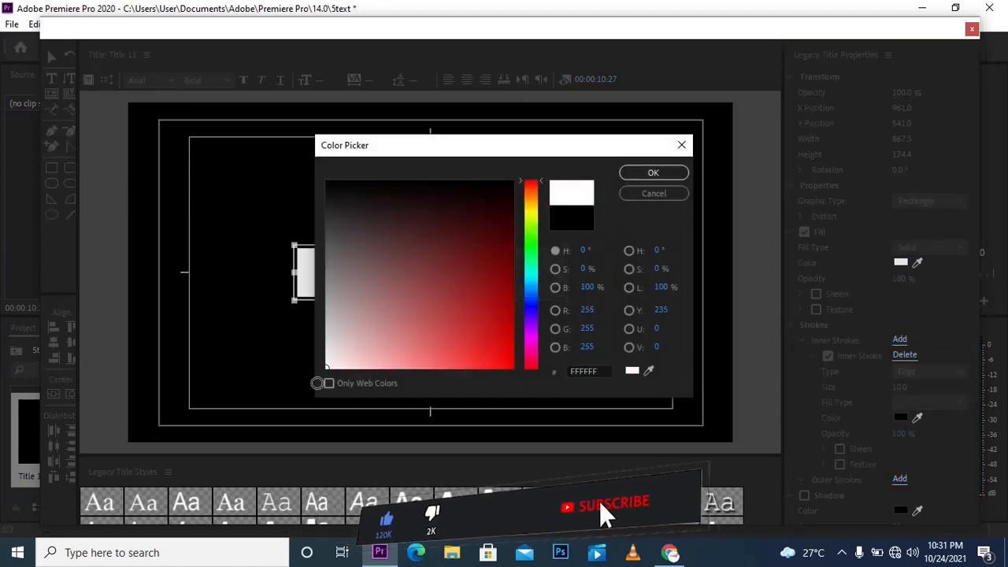
pyautogui.click(647, 173)
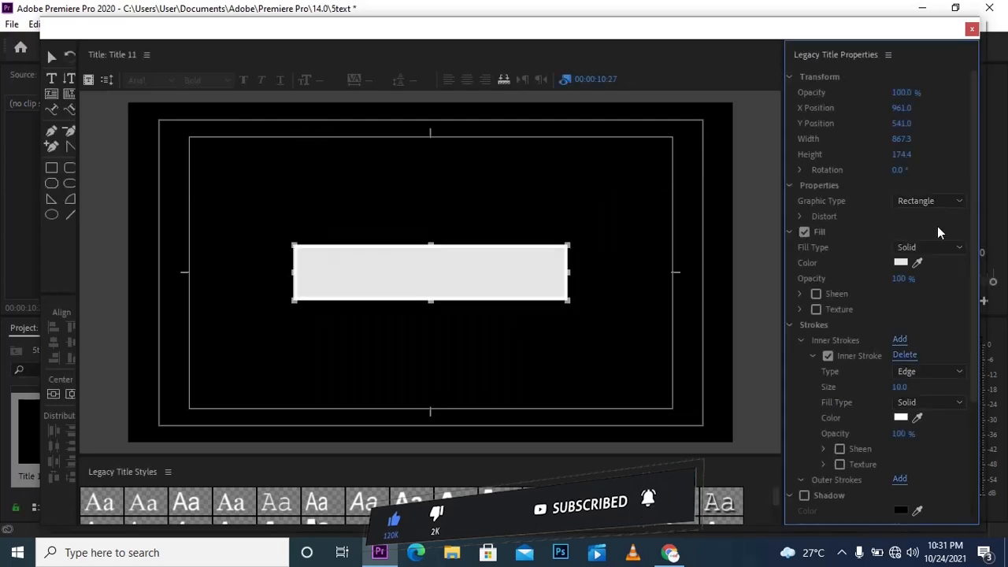
# - Turn off the rectangle's fill so only the outline is drawn, and create a new title based on this one
pyautogui.click(804, 231)
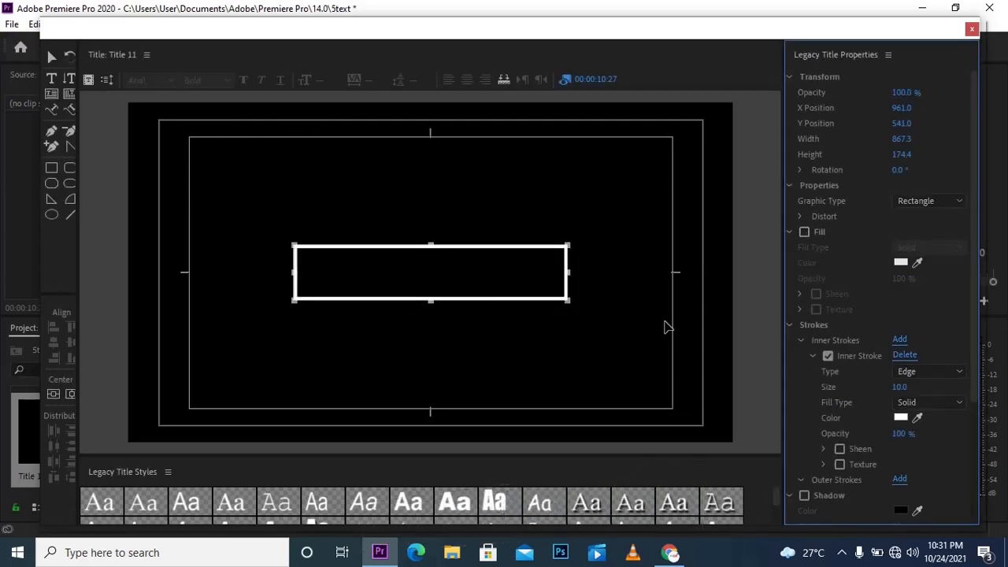
pyautogui.click(86, 81)
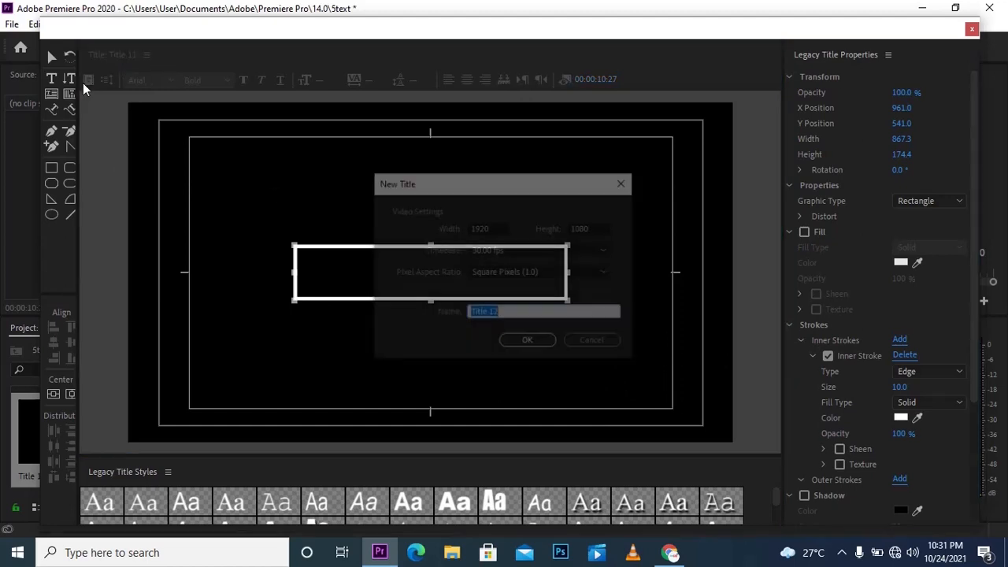
pyautogui.click(545, 342)
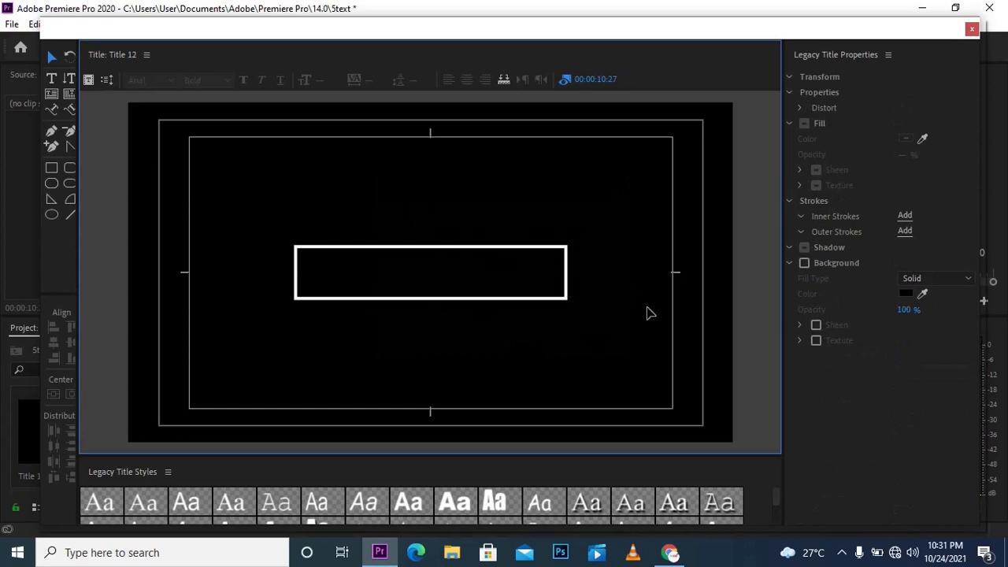
# - In the new title, turn on the rectangle's fill in red, FF0000, and delete its inner stroke
pyautogui.click(529, 283)
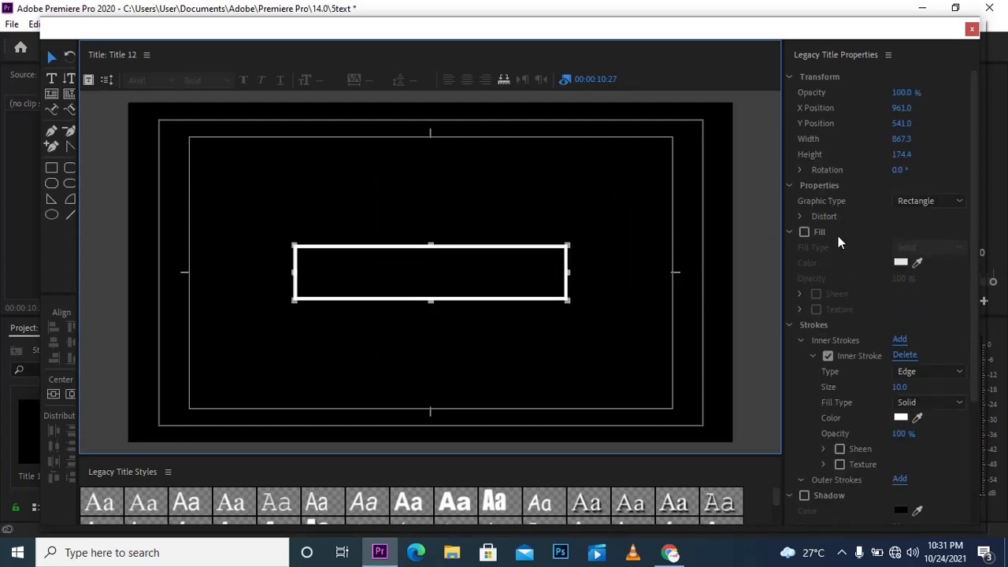
pyautogui.click(804, 232)
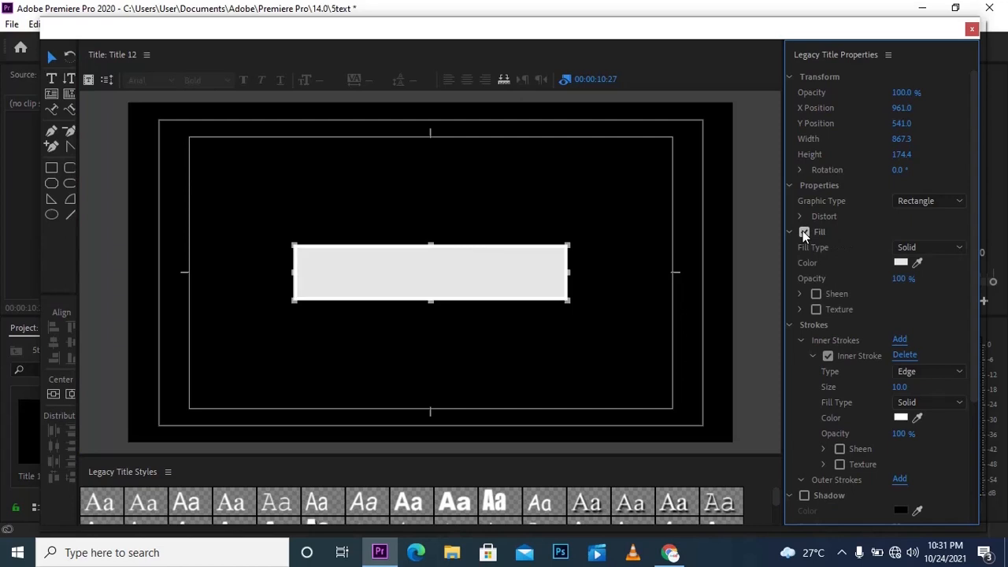
pyautogui.click(904, 355)
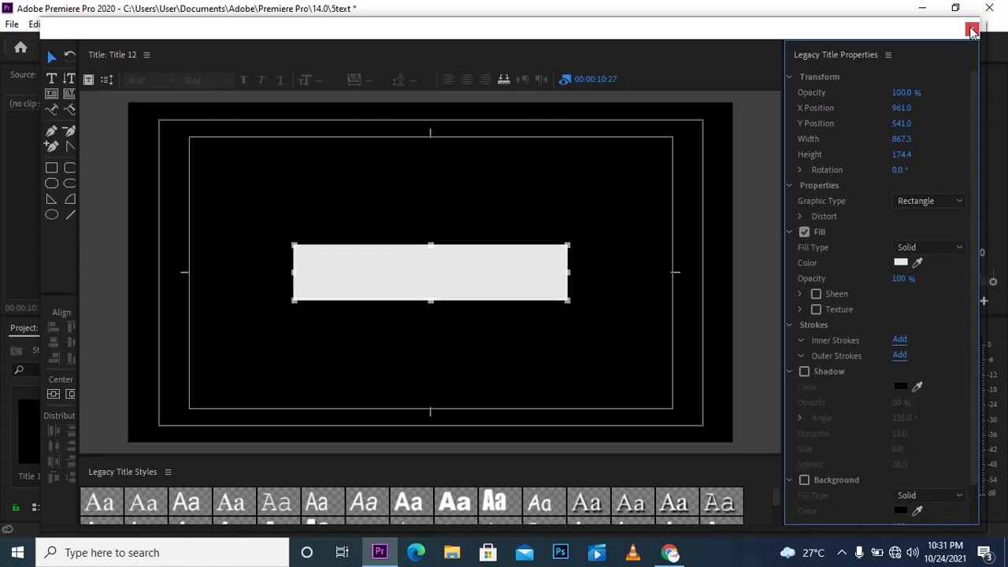
pyautogui.click(901, 262)
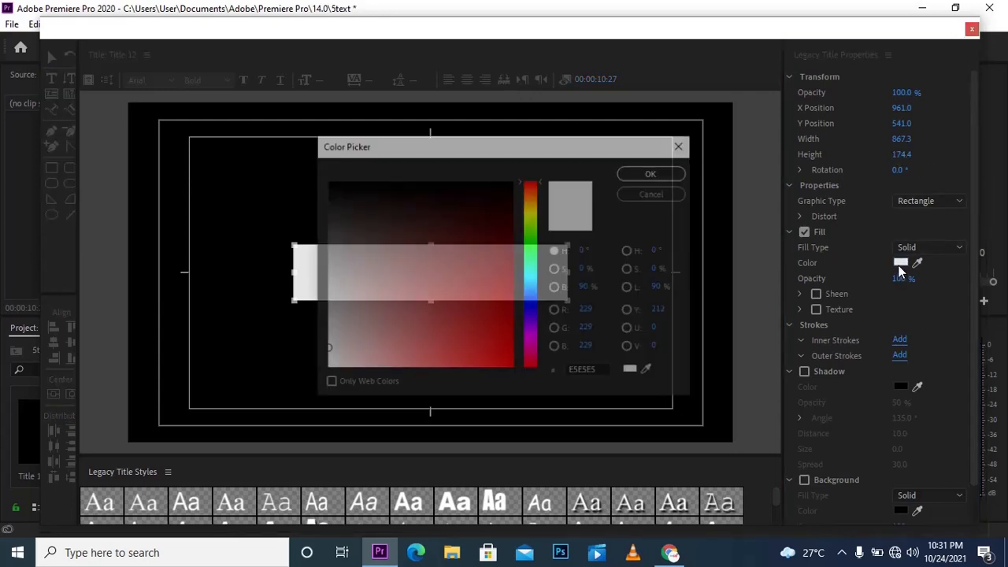
pyautogui.moveTo(484, 274); pyautogui.dragTo(529, 482)
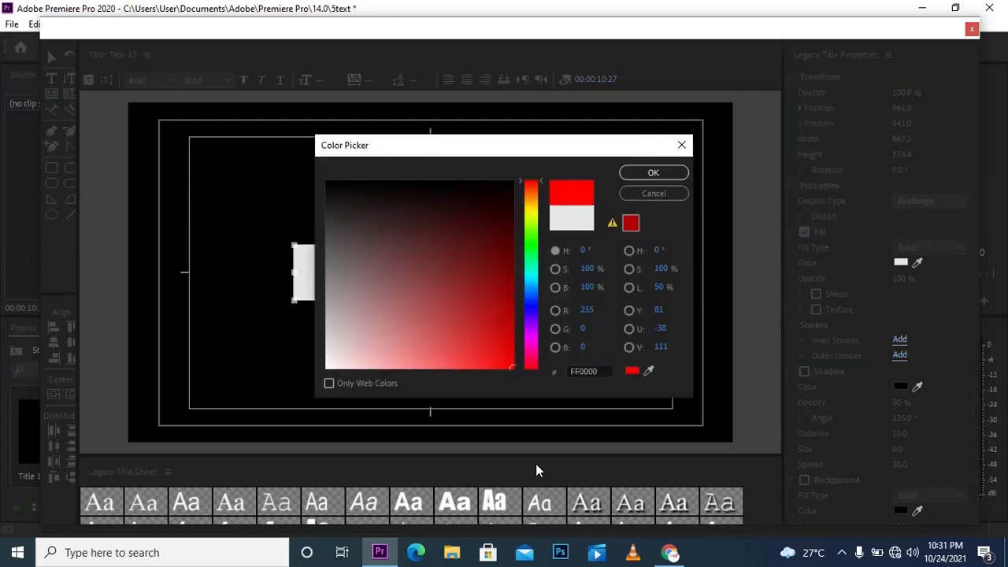
pyautogui.click(653, 172)
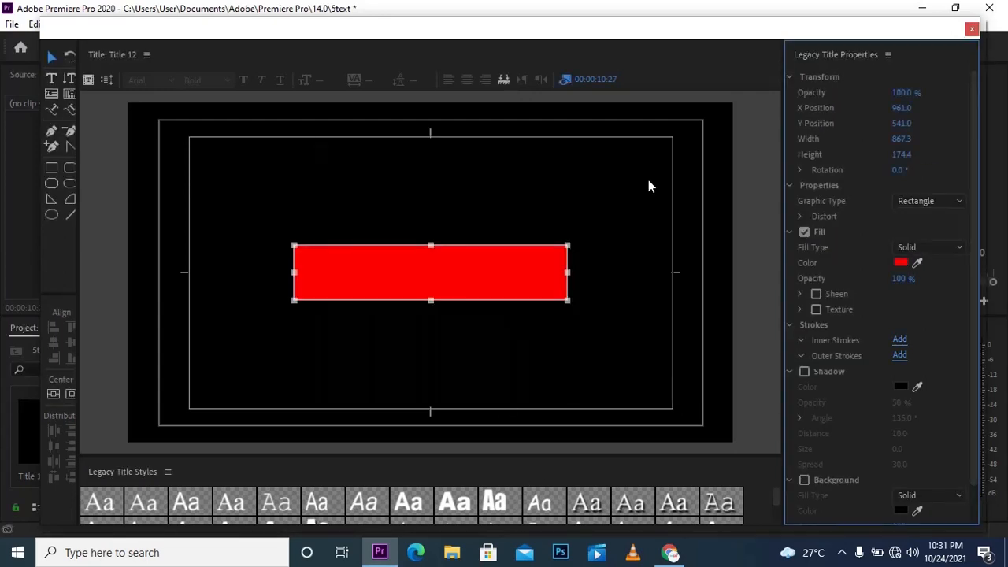
pyautogui.click(972, 29)
# - Stack the titles in the empty area after the existing clips: red rectangle on V1, outlined rectangle on V2, and KIGALI NZIZA on V3
pyautogui.moveTo(269, 471); pyautogui.dragTo(666, 429)
pyautogui.click(220, 469)
pyautogui.click(80, 453)
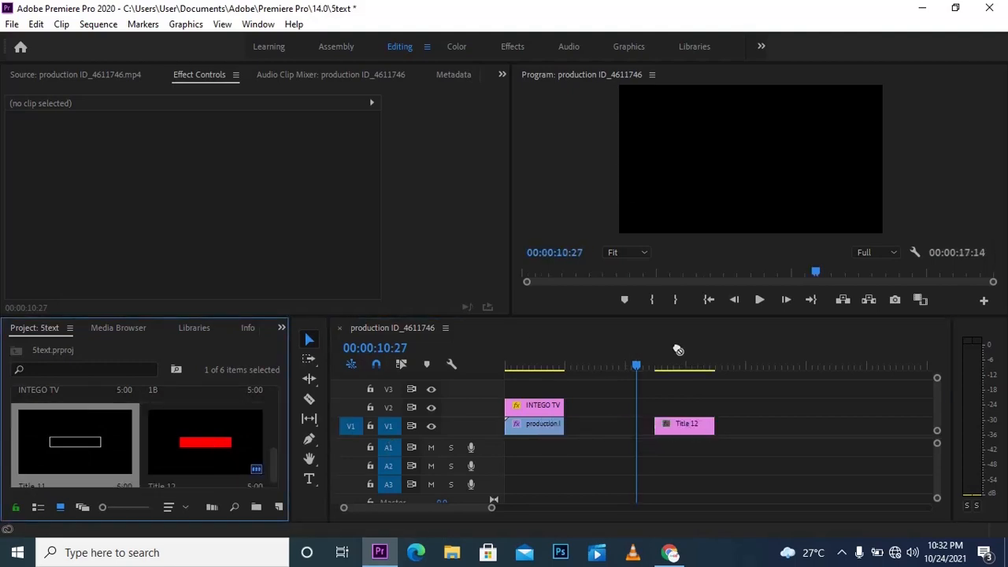
pyautogui.moveTo(678, 349); pyautogui.dragTo(662, 415)
pyautogui.click(682, 369)
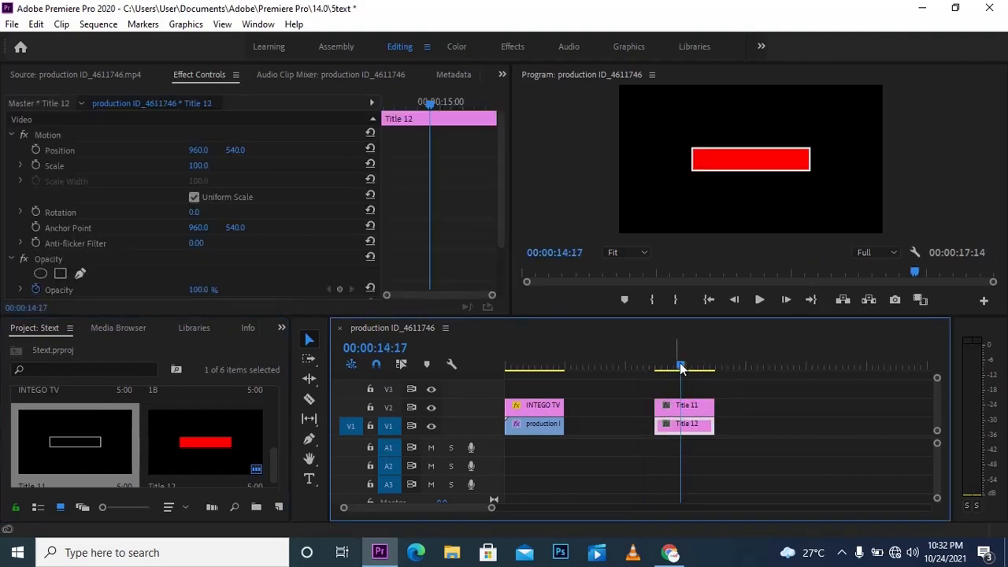
pyautogui.moveTo(272, 469); pyautogui.dragTo(664, 399)
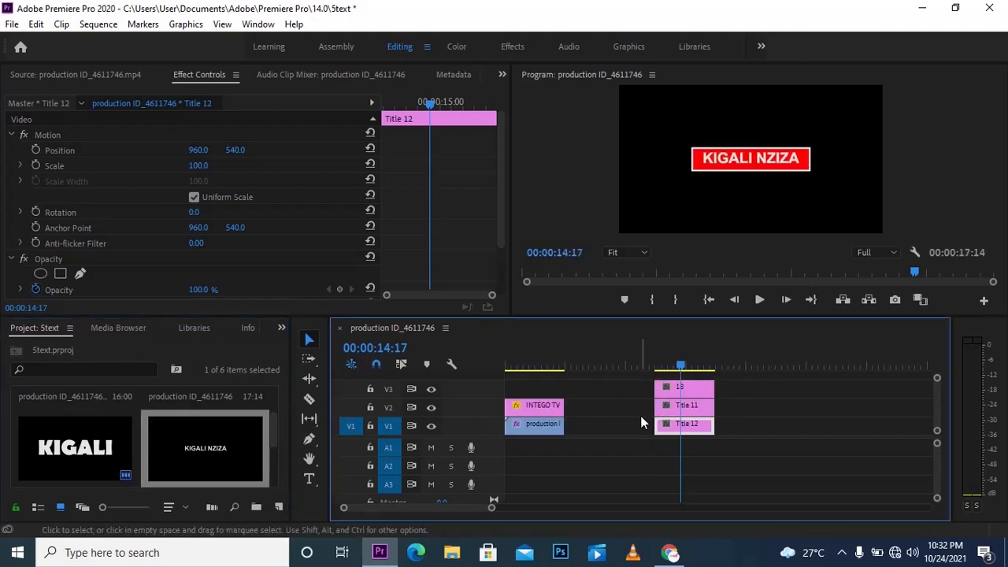
# - Move both rectangle clips further along the timeline, and place the KIGALI NZIZA clip's anchor point at the text's left edge, about 618.5, 526.6
pyautogui.moveTo(640, 410); pyautogui.dragTo(802, 426)
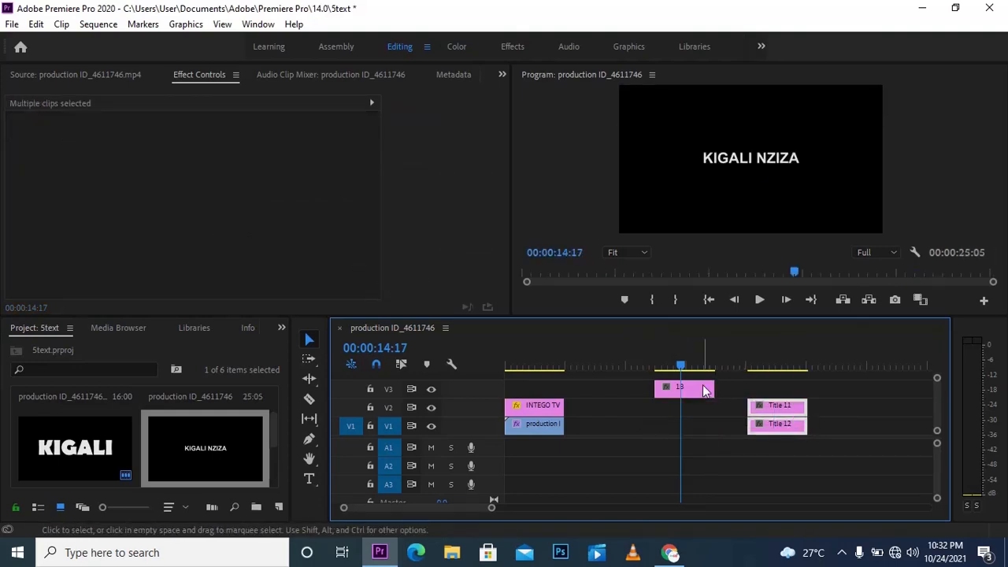
pyautogui.moveTo(682, 367); pyautogui.dragTo(656, 367)
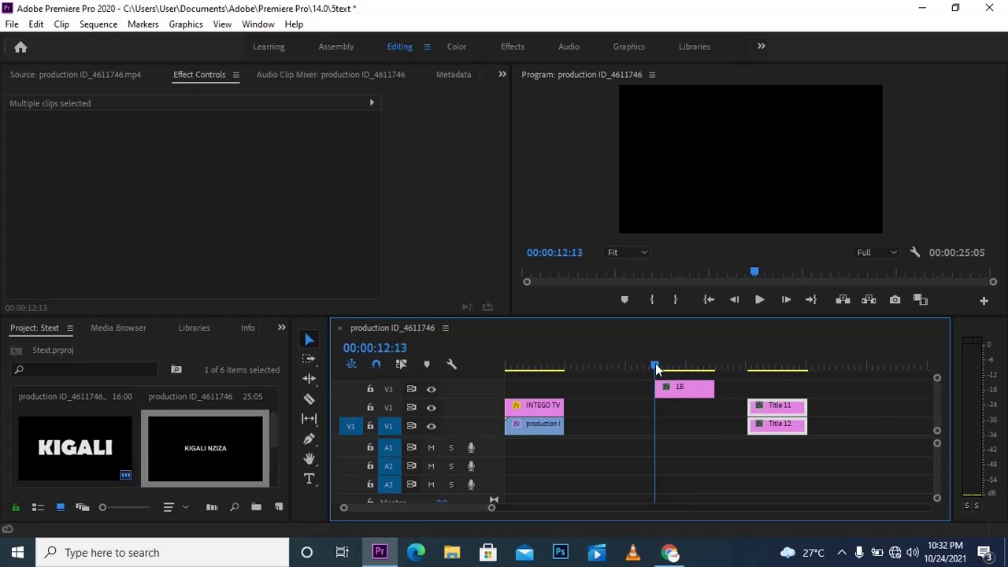
pyautogui.click(675, 386)
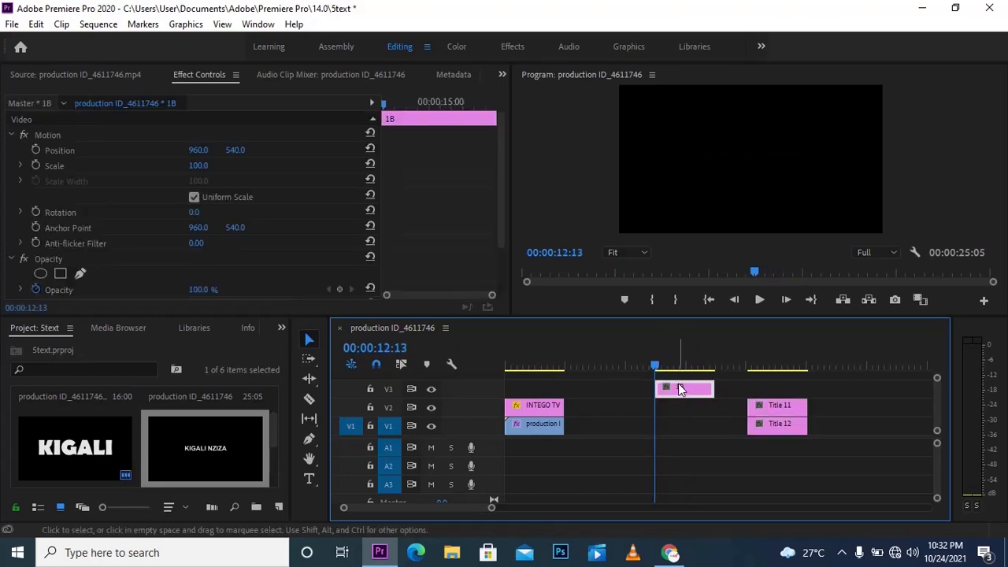
pyautogui.click(74, 227)
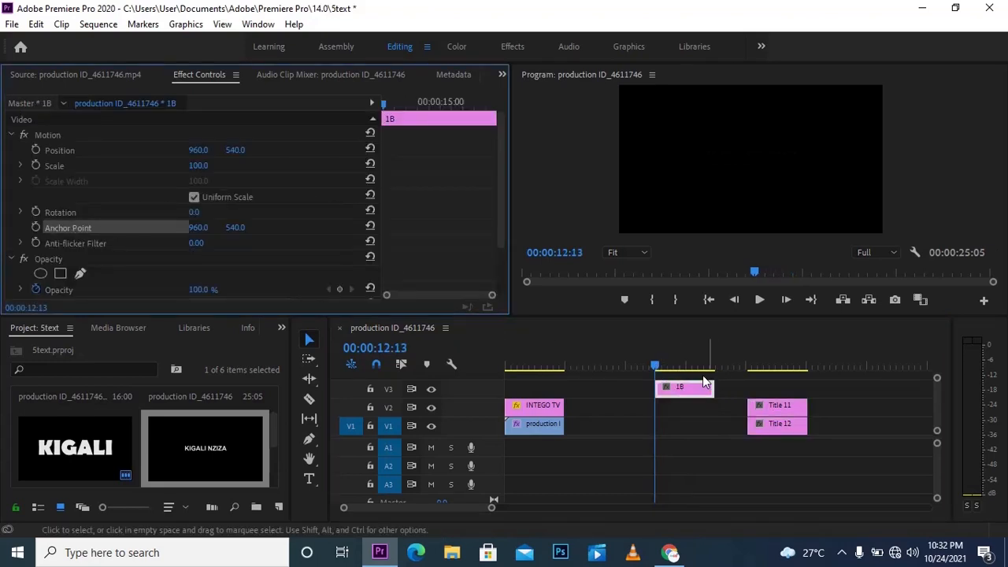
pyautogui.moveTo(649, 367); pyautogui.dragTo(660, 367)
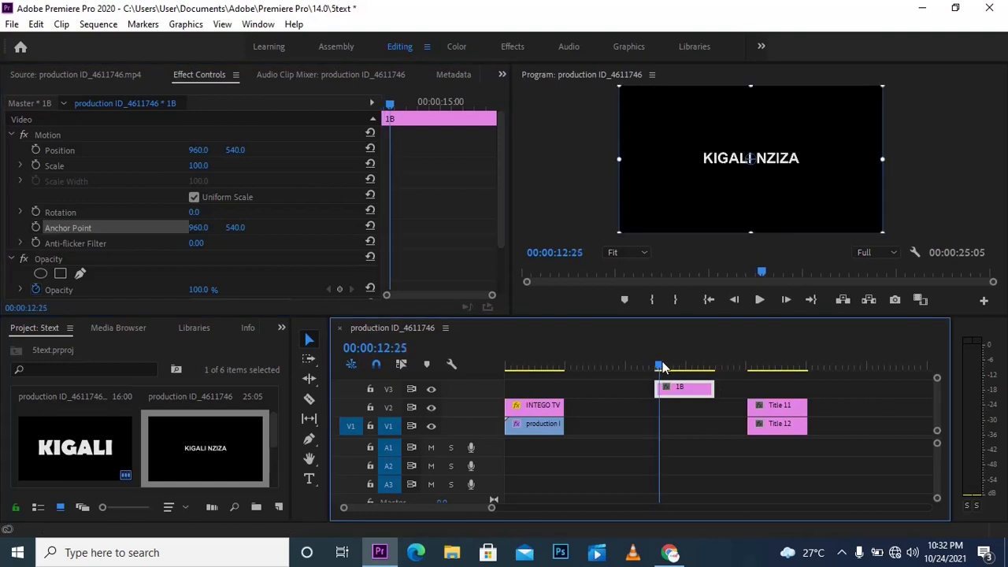
pyautogui.moveTo(750, 159); pyautogui.dragTo(703, 160)
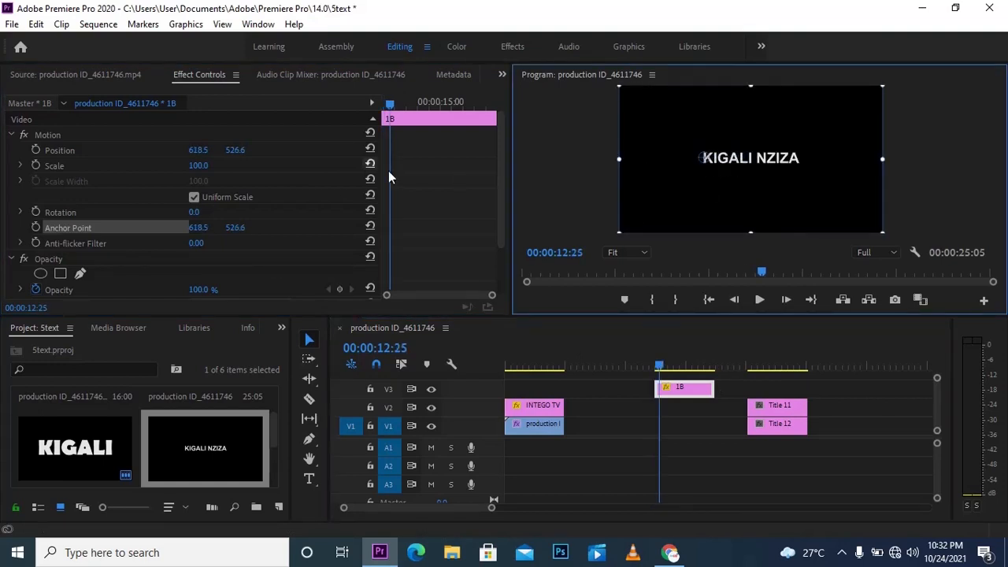
# - Keyframe the KIGALI NZIZA clip's rotation at 34.0° at 00:00:12:14, -39.0° at 00:00:12:28 and 0.0° at 00:00:13:17
pyautogui.moveTo(397, 103); pyautogui.dragTo(355, 109)
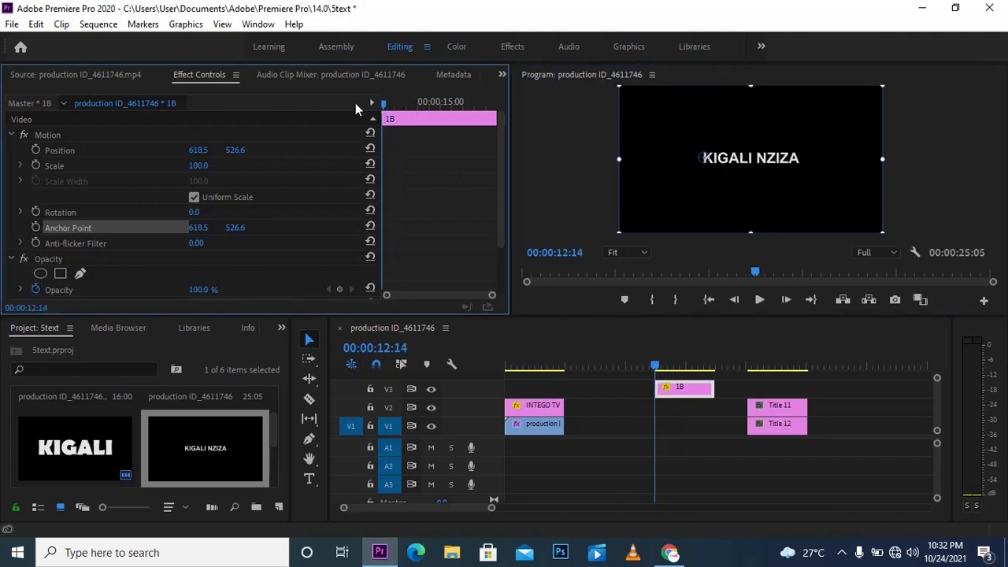
pyautogui.click(36, 211)
pyautogui.moveTo(190, 215); pyautogui.dragTo(205, 212)
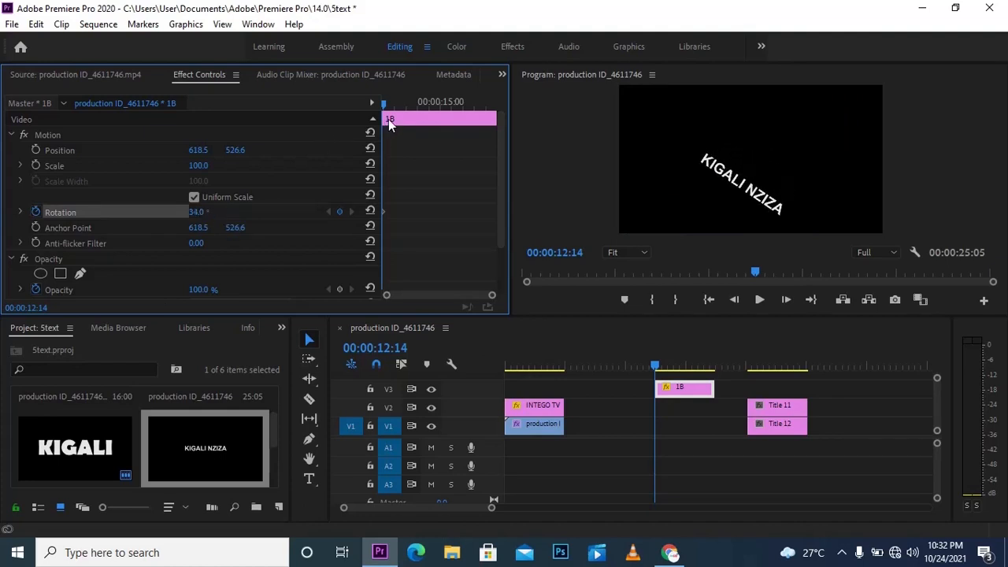
pyautogui.moveTo(389, 115); pyautogui.dragTo(394, 115)
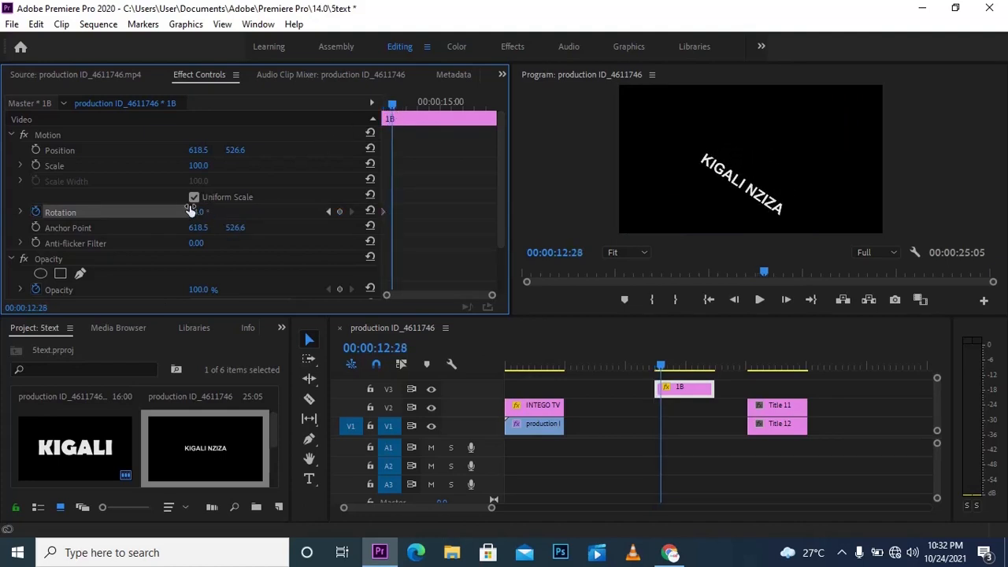
pyautogui.moveTo(190, 212); pyautogui.dragTo(148, 215)
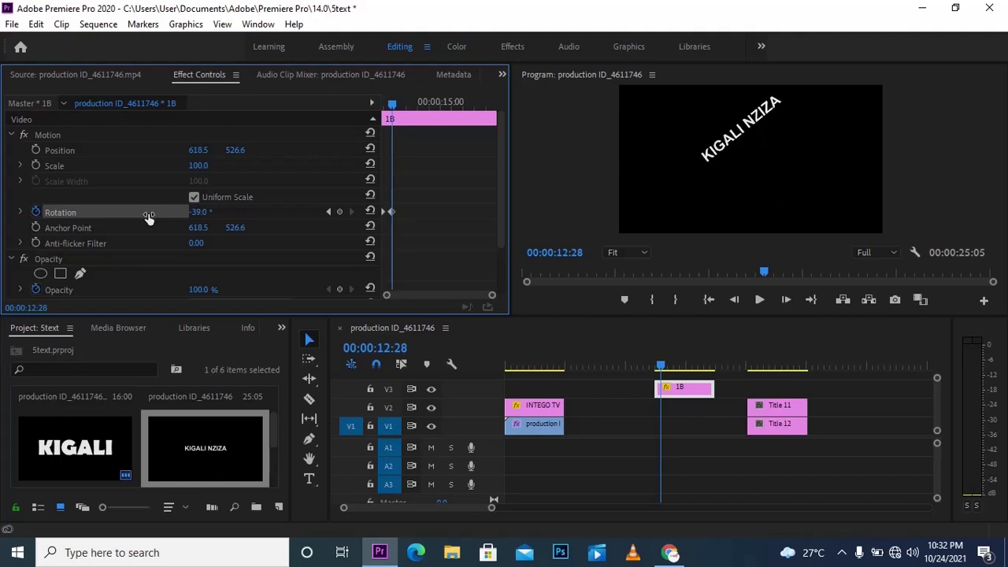
pyautogui.moveTo(398, 103); pyautogui.dragTo(409, 104)
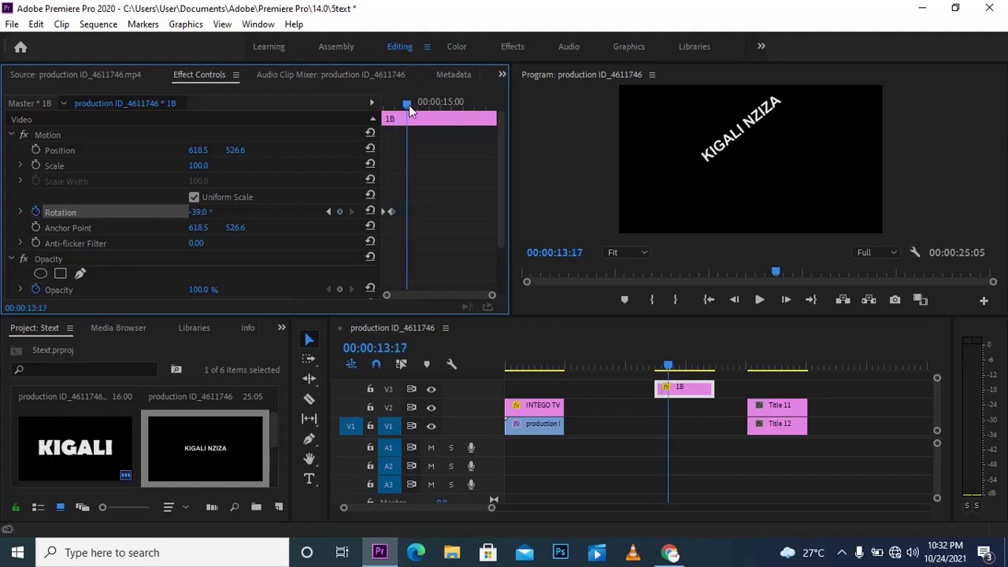
pyautogui.click(370, 211)
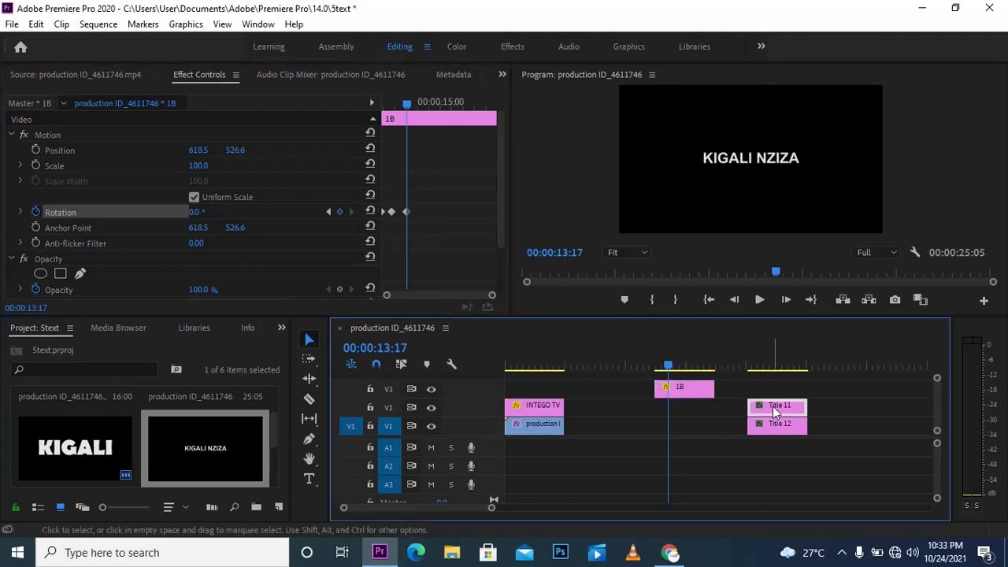
# - Move the outlined rectangle clip on V2 back under the KIGALI NZIZA clip so it starts at 00:00:13:08
pyautogui.moveTo(775, 409); pyautogui.dragTo(704, 412)
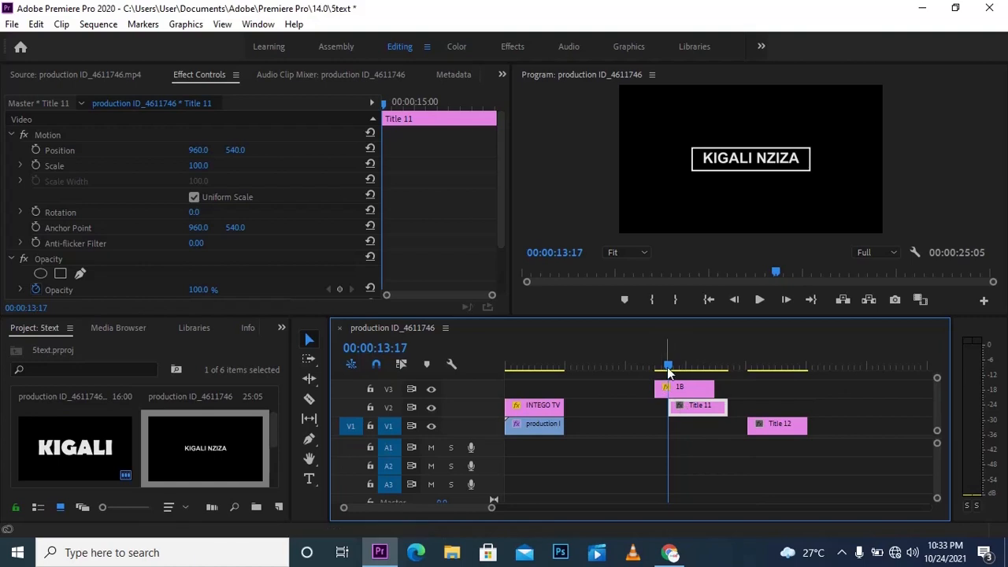
pyautogui.press('Left')
pyautogui.moveTo(670, 368); pyautogui.dragTo(666, 369)
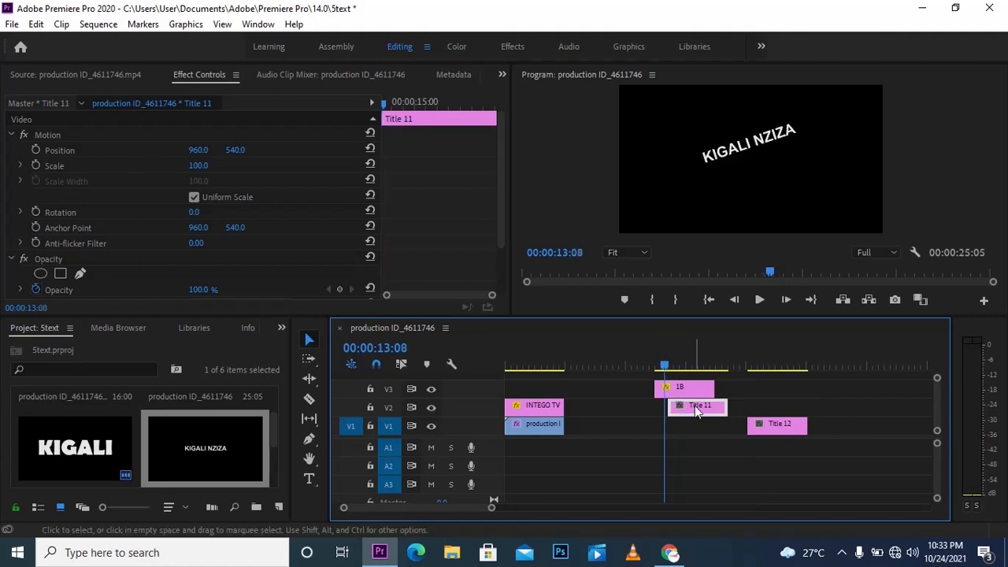
pyautogui.moveTo(694, 413); pyautogui.dragTo(698, 416)
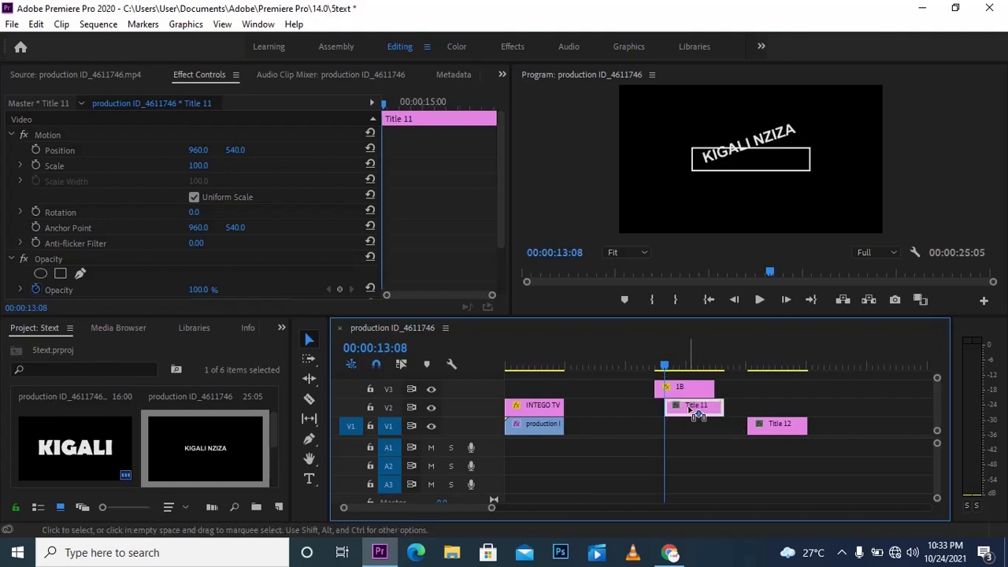
# - Place the outlined rectangle clip's anchor point on the rectangle's left edge, at about 527.1, 548.1
pyautogui.click(69, 215)
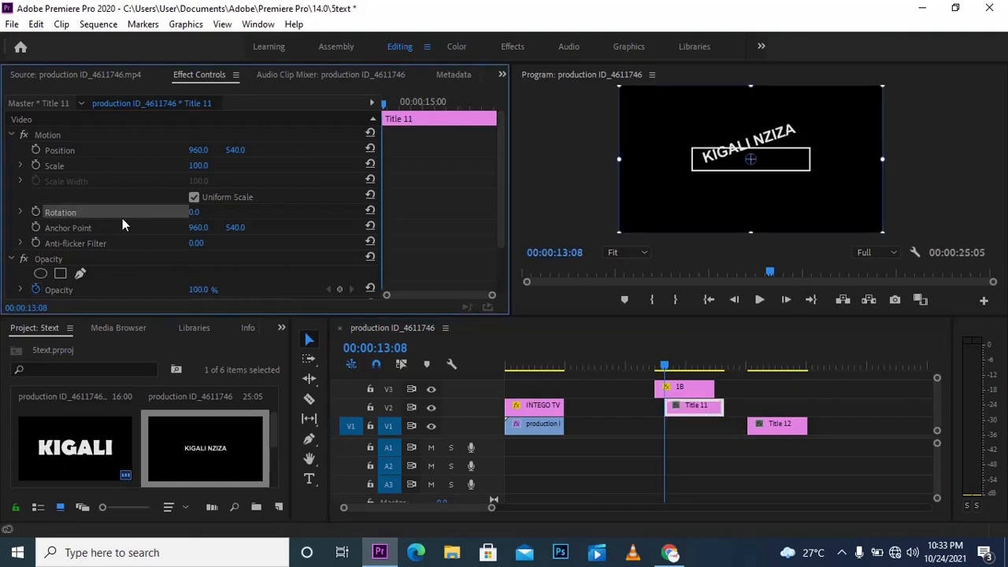
pyautogui.click(89, 228)
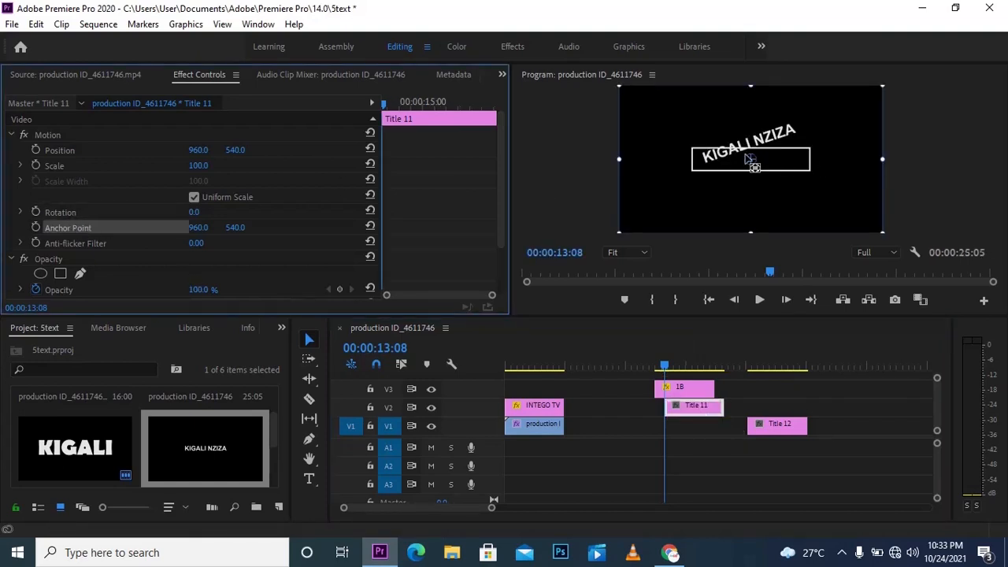
pyautogui.moveTo(752, 163); pyautogui.dragTo(696, 167)
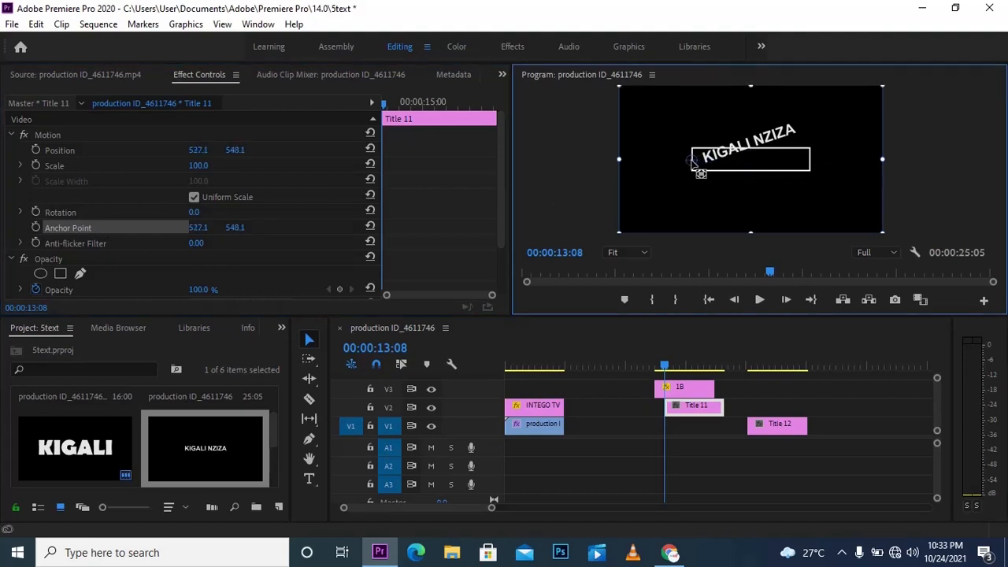
# - Turn off uniform scale for the outlined rectangle clip and keyframe its scale width at 0.0 at 00:00:13:08 and 134.0 at 00:00:13:15
pyautogui.click(193, 198)
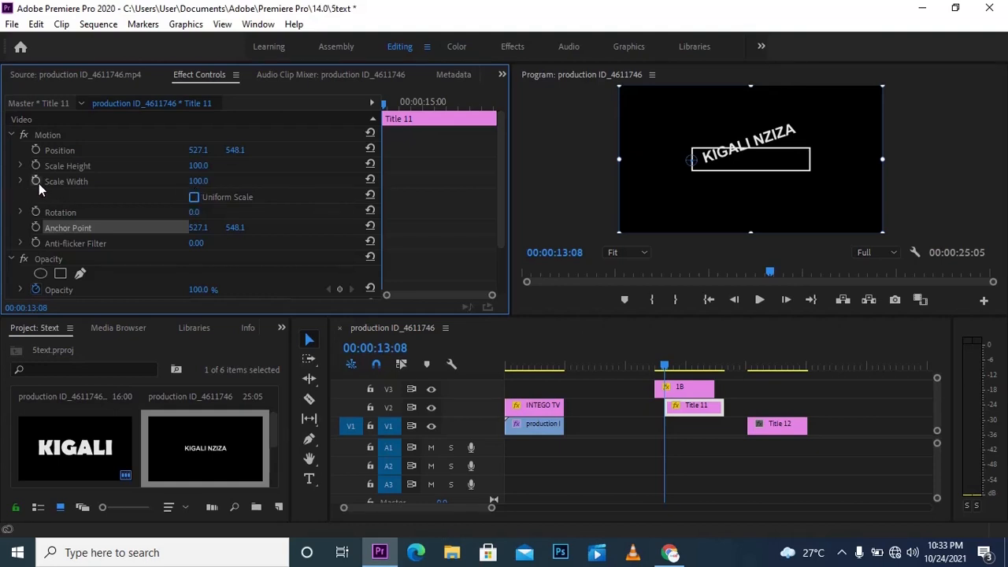
pyautogui.click(100, 182)
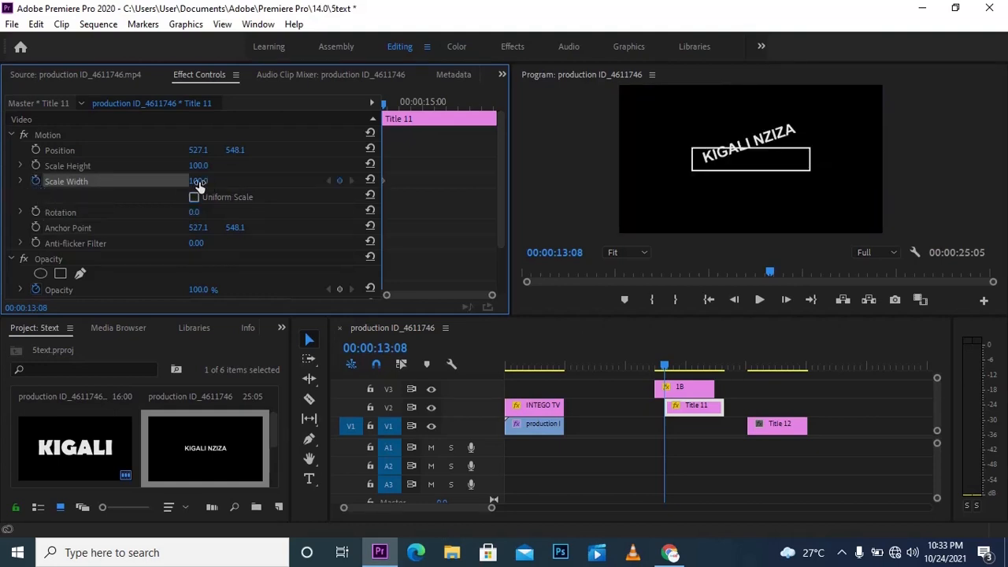
pyautogui.moveTo(198, 183); pyautogui.dragTo(134, 182)
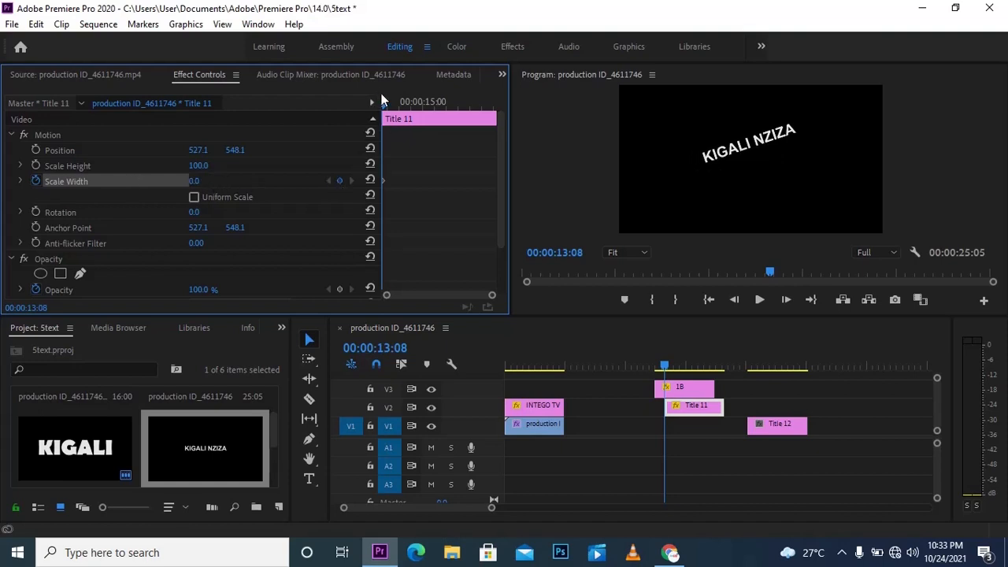
pyautogui.moveTo(382, 101); pyautogui.dragTo(389, 102)
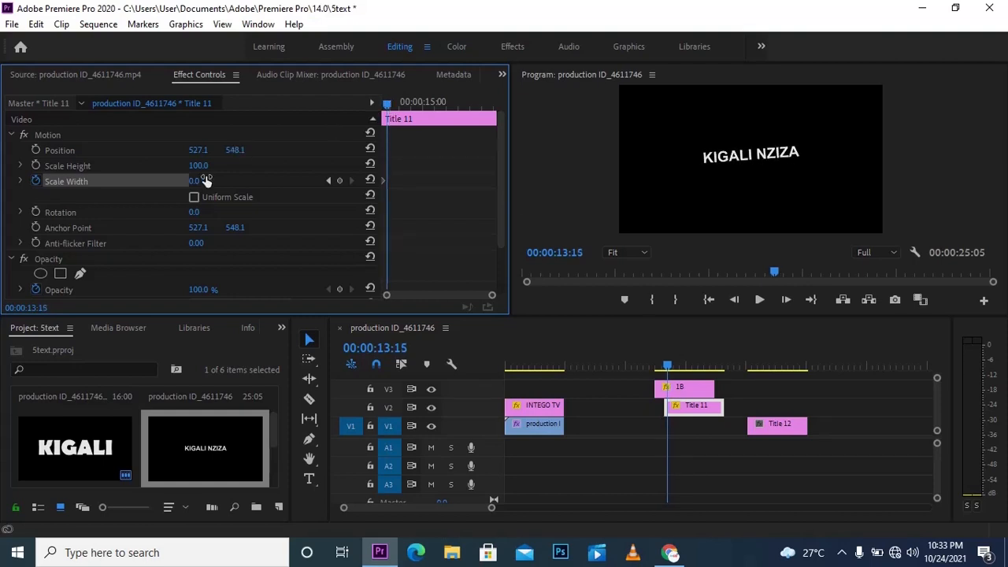
pyautogui.moveTo(200, 178); pyautogui.dragTo(302, 196)
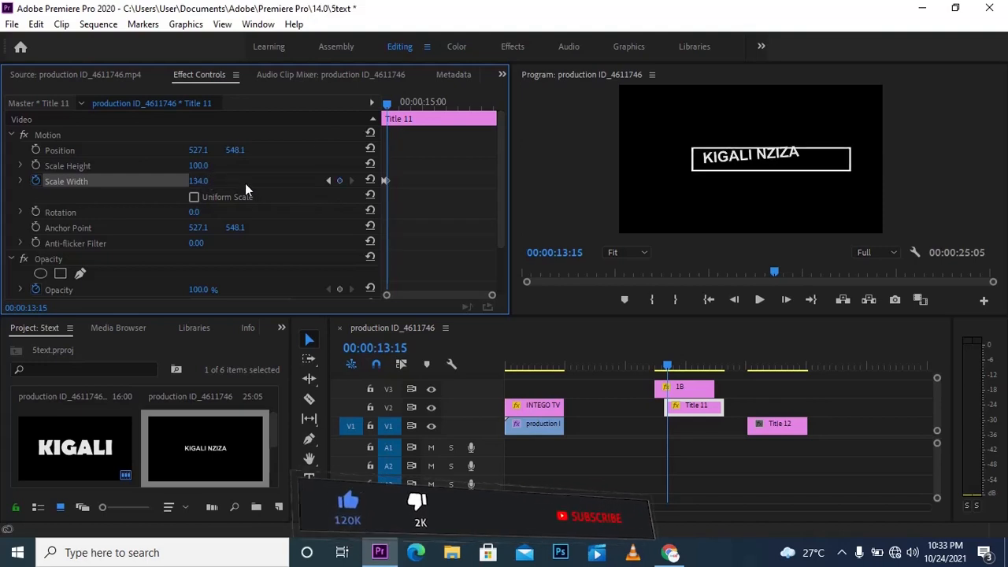
# - Keyframe the outlined rectangle clip's scale width at 100.0 at 00:00:13:24
pyautogui.moveTo(387, 102); pyautogui.dragTo(395, 104)
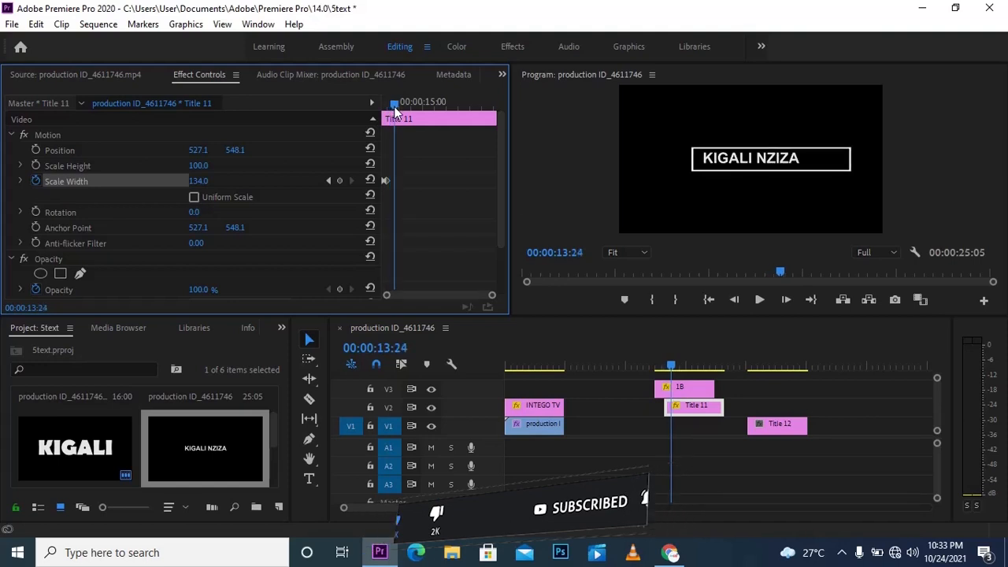
pyautogui.moveTo(203, 180); pyautogui.dragTo(179, 176)
pyautogui.click(209, 180)
pyautogui.write('1')
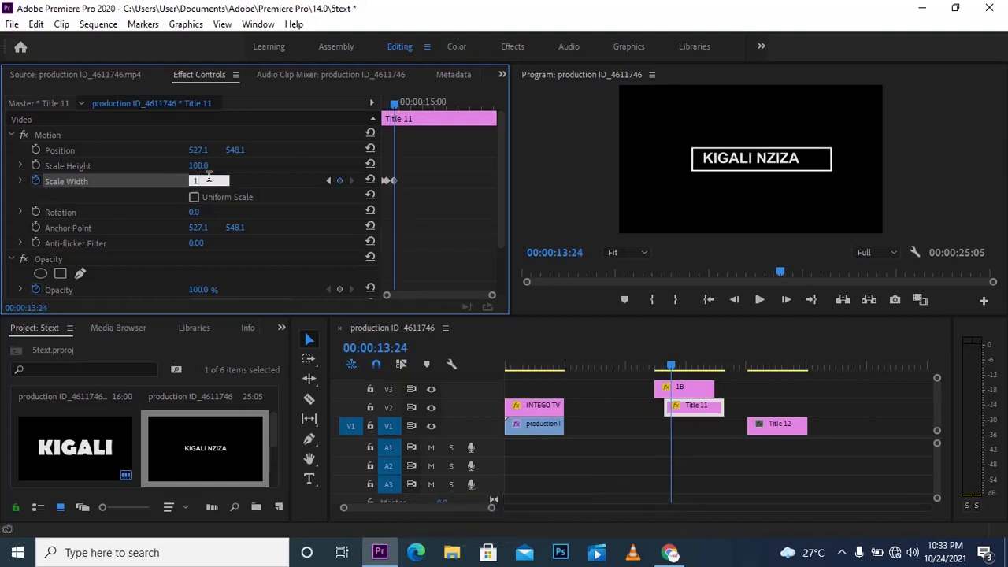
pyautogui.write('00')
pyautogui.press('Return')
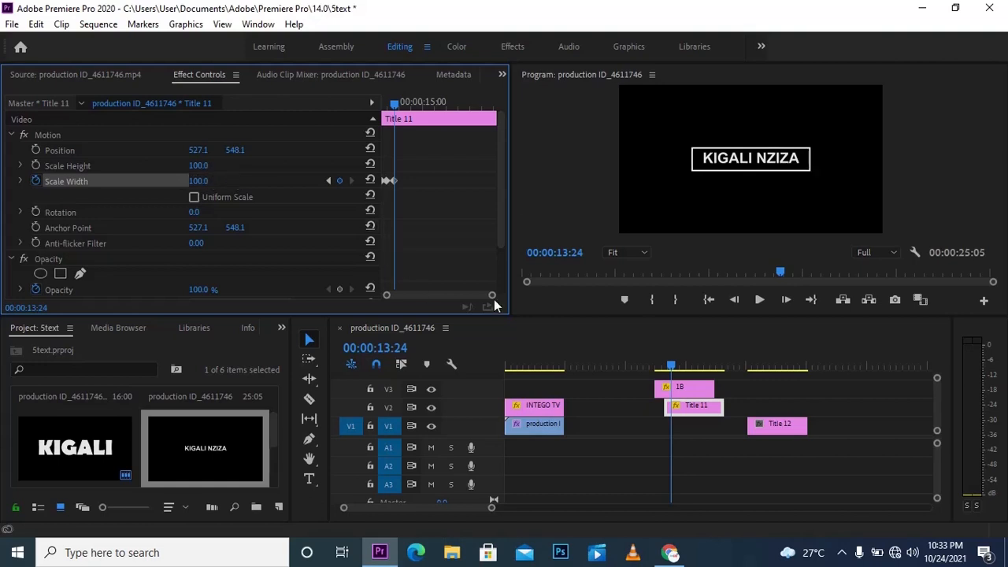
# - Move the red rectangle clip on V1 to start at 00:00:13:24 under the outlined rectangle, and play back the KIGALI NZIZA animation
pyautogui.moveTo(777, 437); pyautogui.dragTo(713, 434)
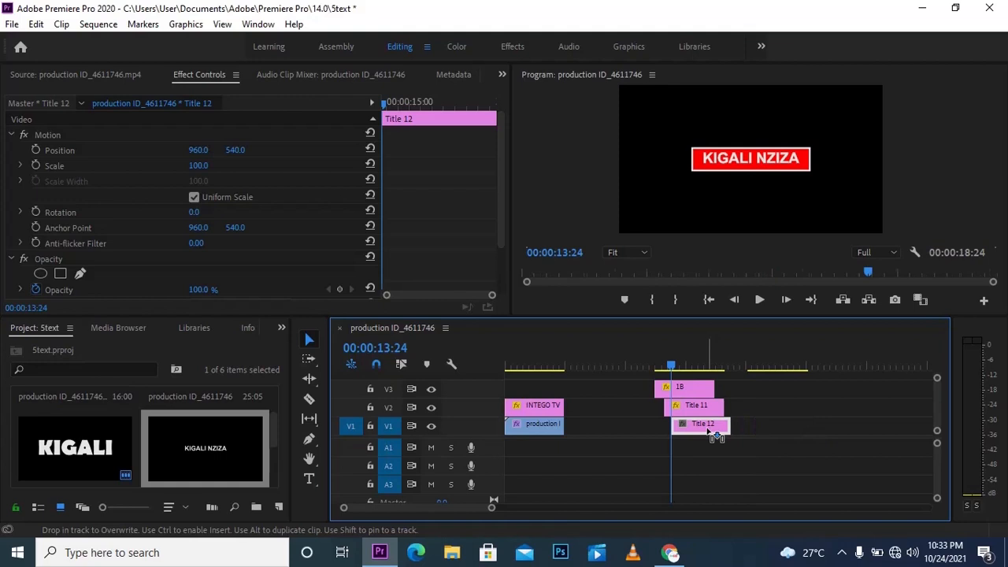
pyautogui.click(653, 363)
pyautogui.press('Home')
pyautogui.press('space')
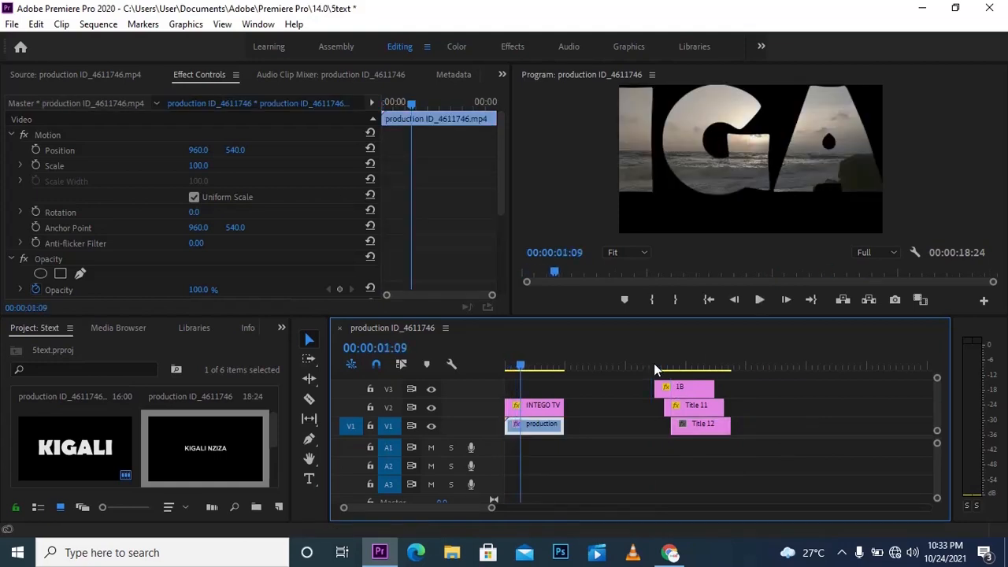
pyautogui.click(659, 365)
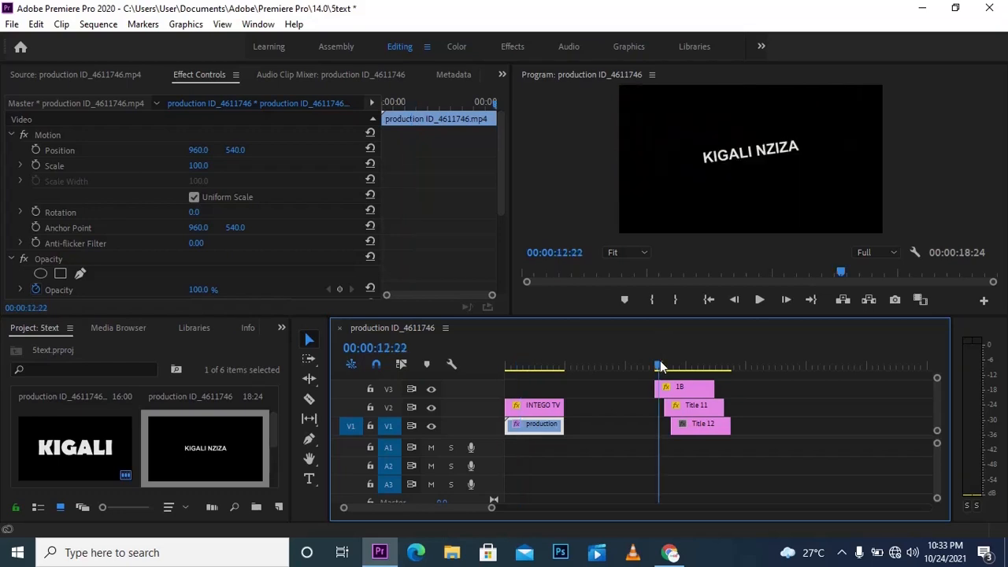
pyautogui.click(653, 366)
pyautogui.press('space')
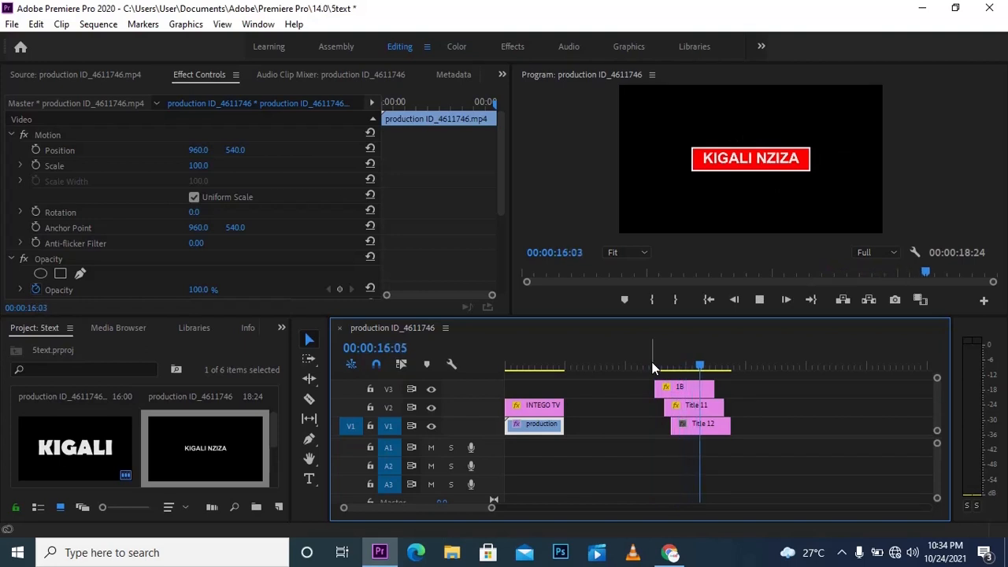
pyautogui.press('space')
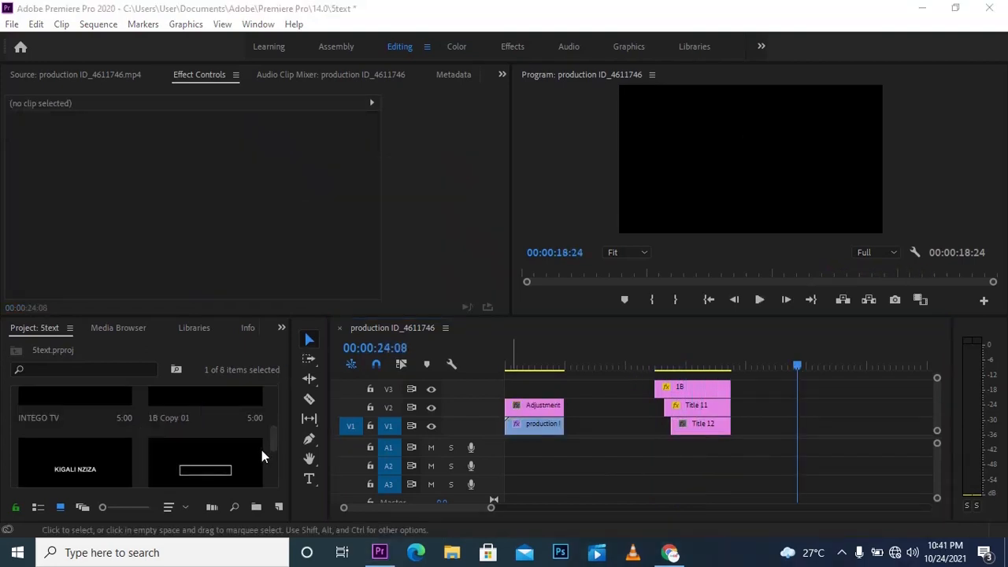
# - Create a new legacy title with the default 1920 x 1080, 30.00 fps, square-pixel settings and default name
pyautogui.click(11, 23)
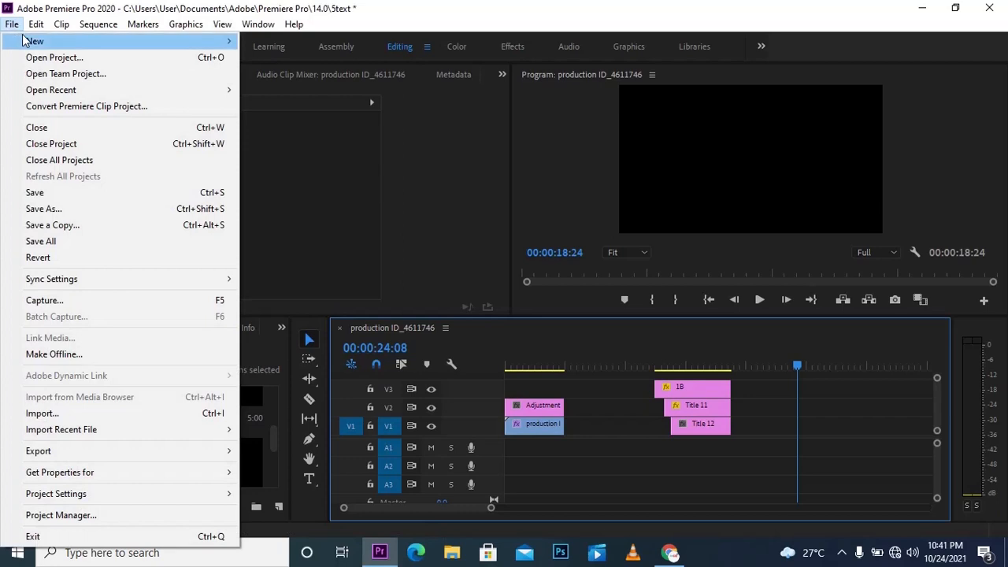
pyautogui.moveTo(24, 41)
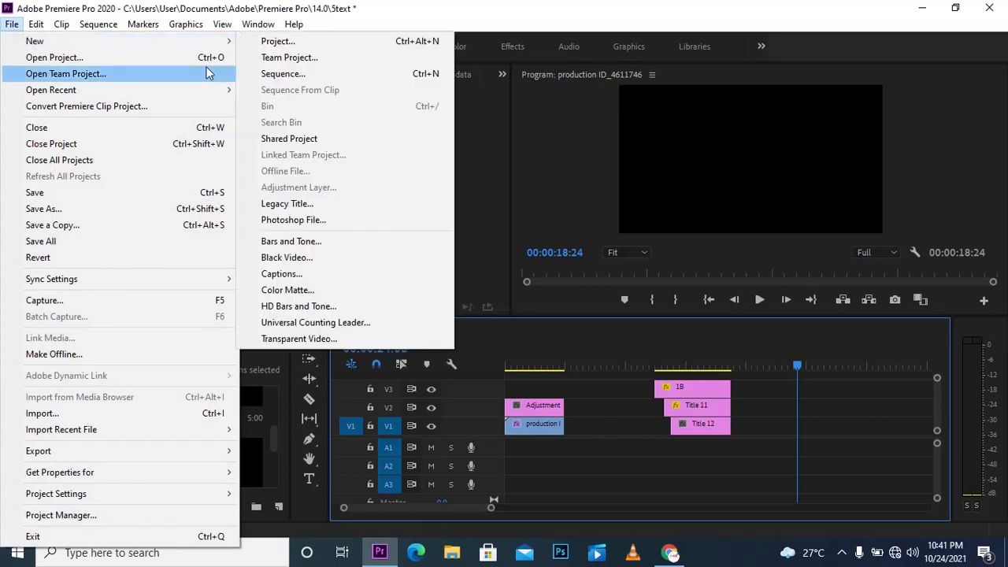
pyautogui.click(308, 206)
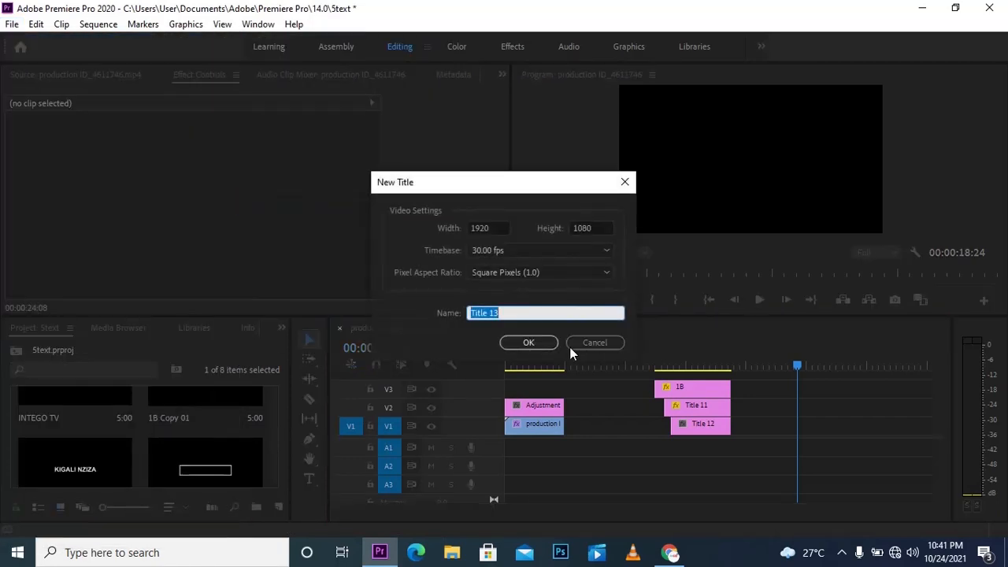
pyautogui.click(543, 344)
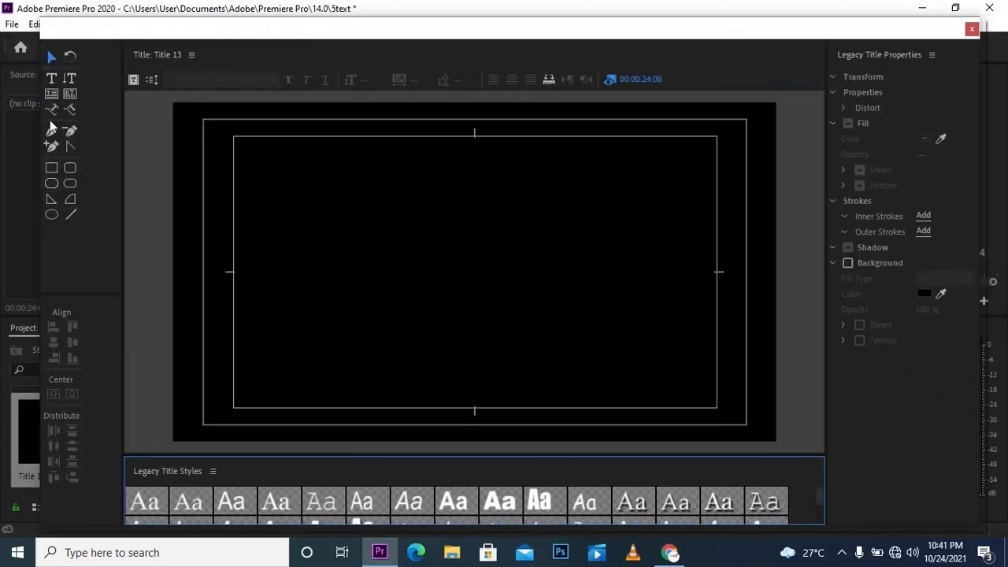
# - Add the text RWANDA NZIZA near the middle of the title canvas
pyautogui.click(51, 78)
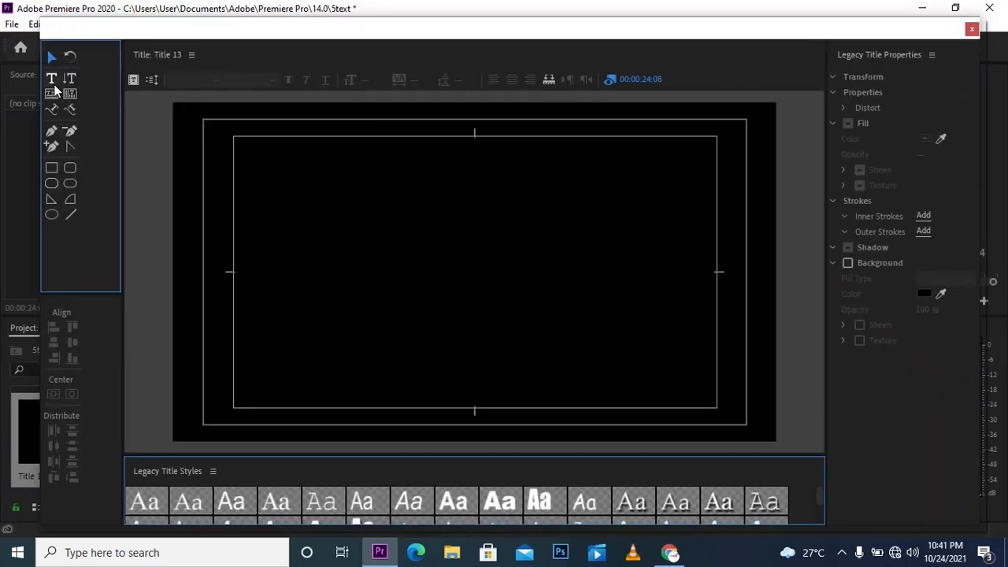
pyautogui.click(370, 286)
pyautogui.click(370, 285)
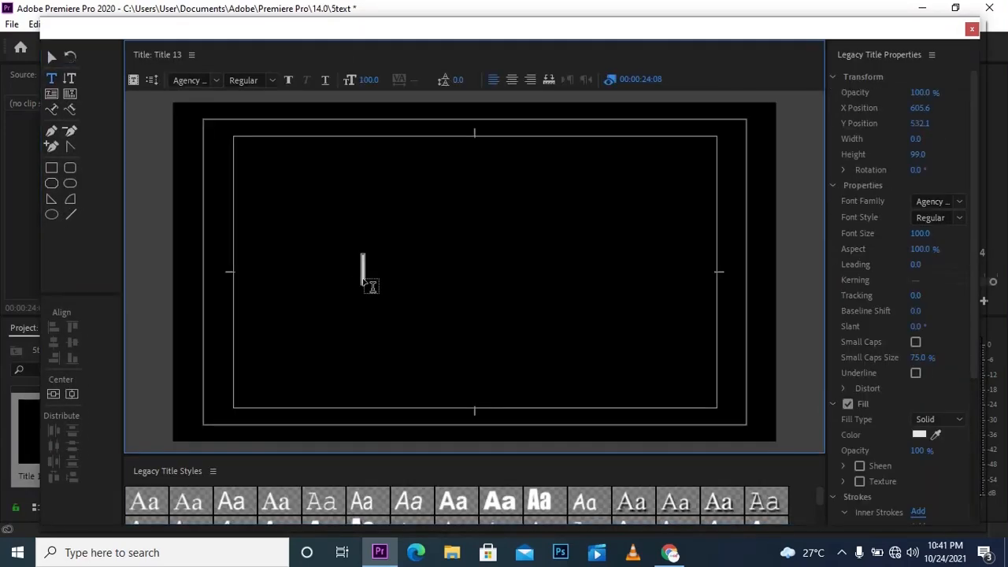
pyautogui.write('RWAND')
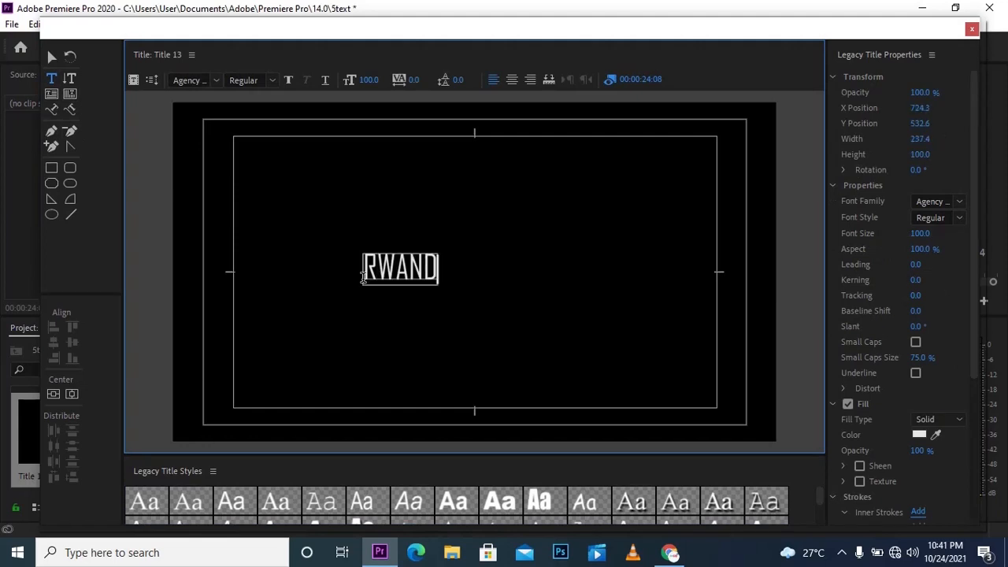
pyautogui.write('A NZ')
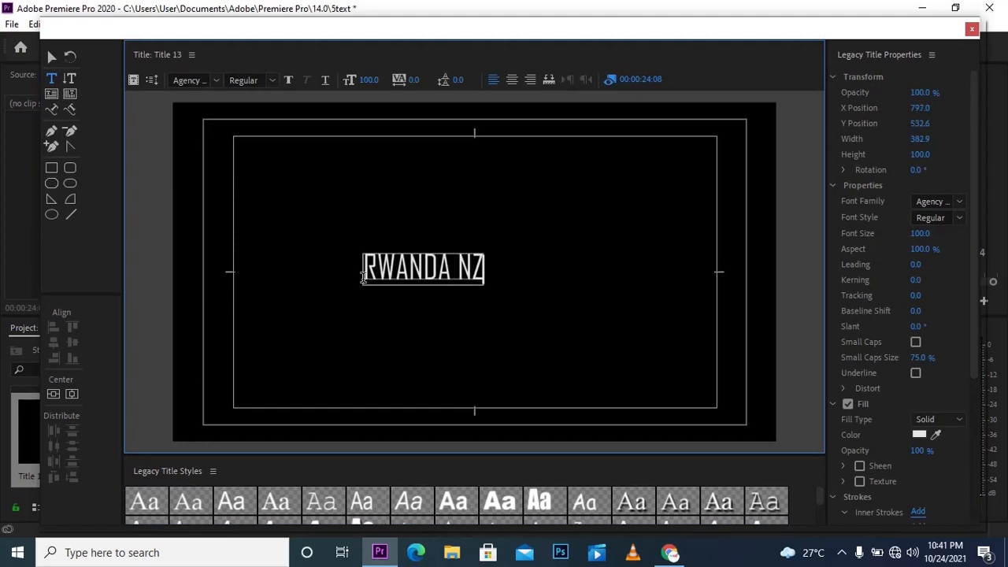
pyautogui.write('IZA C')
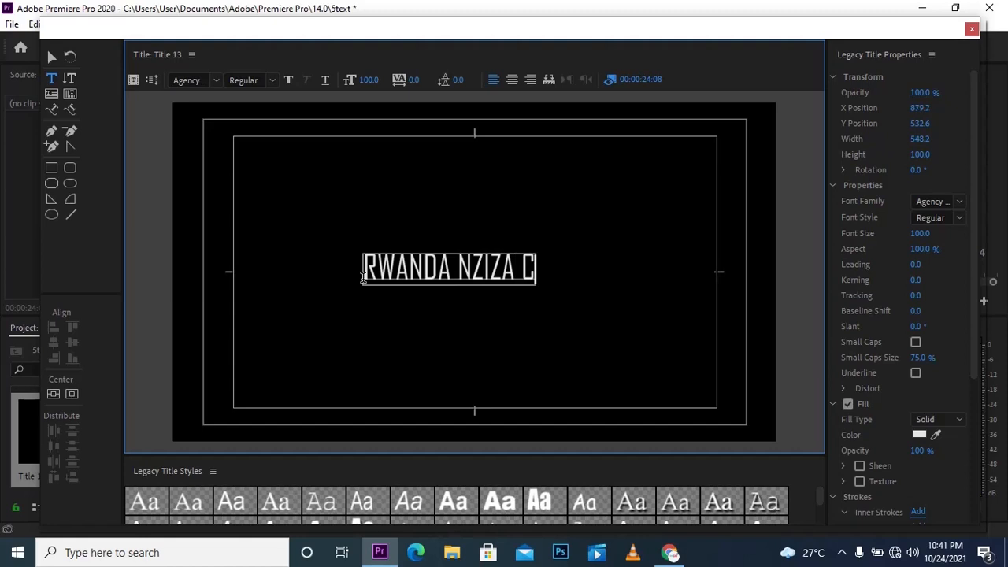
pyautogui.press('BackSpace')
pyautogui.press('BackSpace')
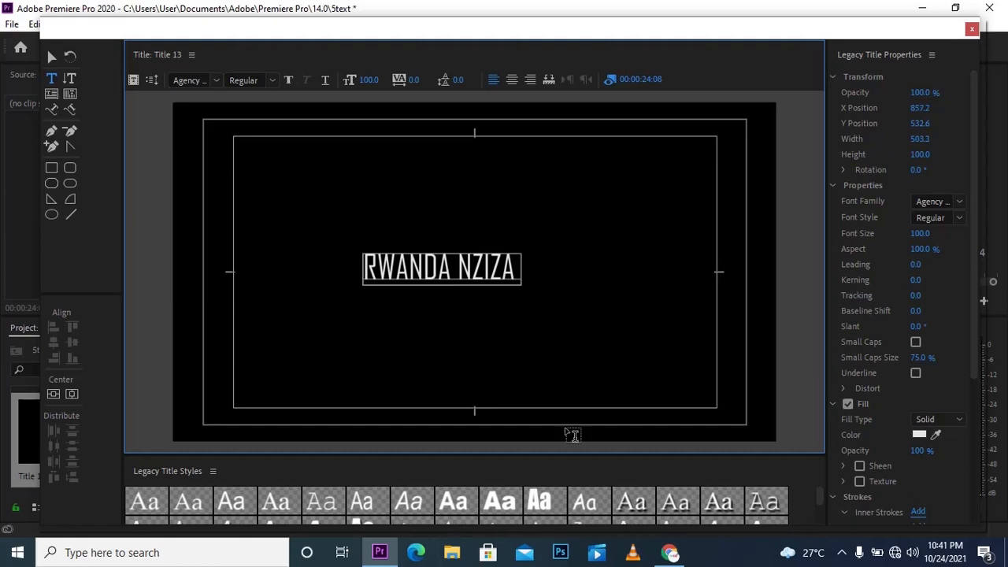
# - Set the RWANDA NZIZA text's font family to Arial and its font style to Bold
pyautogui.hotkey('ctrl', 'a')
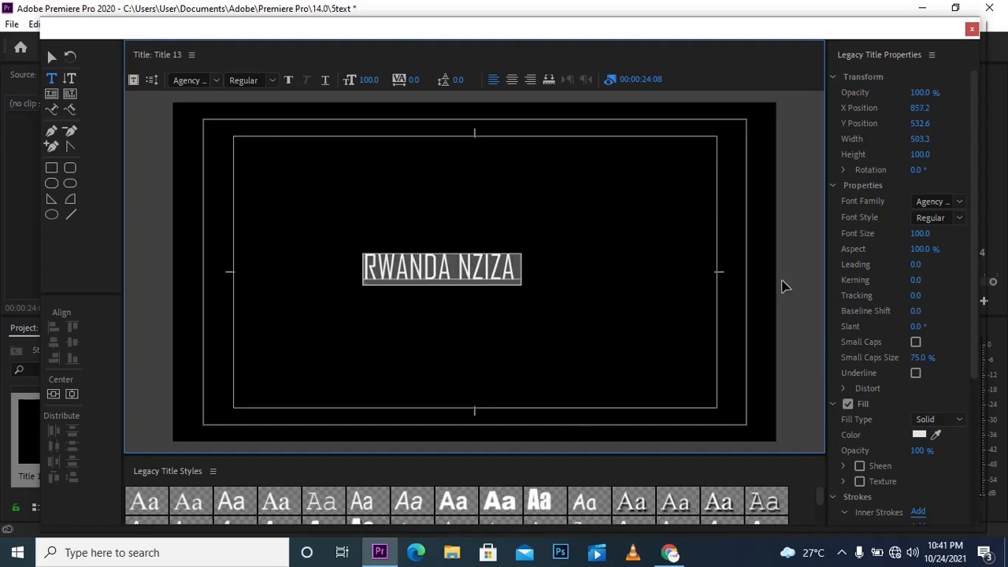
pyautogui.click(959, 201)
pyautogui.click(905, 252)
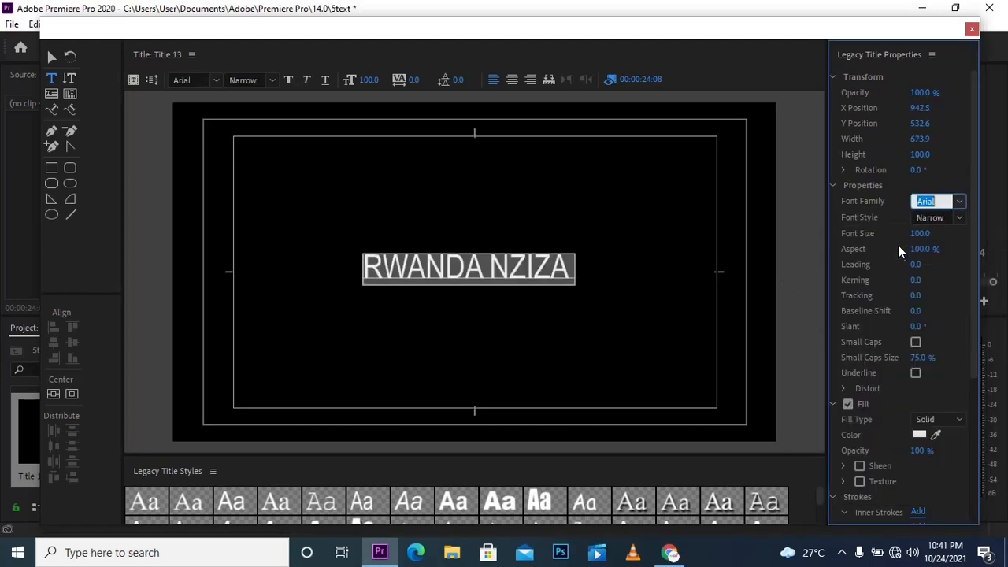
pyautogui.click(959, 202)
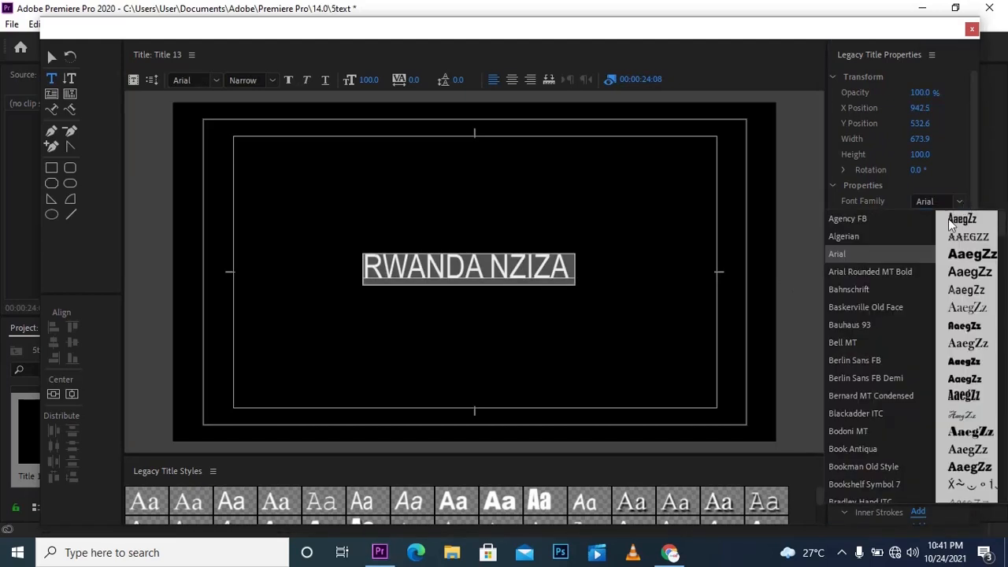
pyautogui.click(890, 257)
pyautogui.click(955, 220)
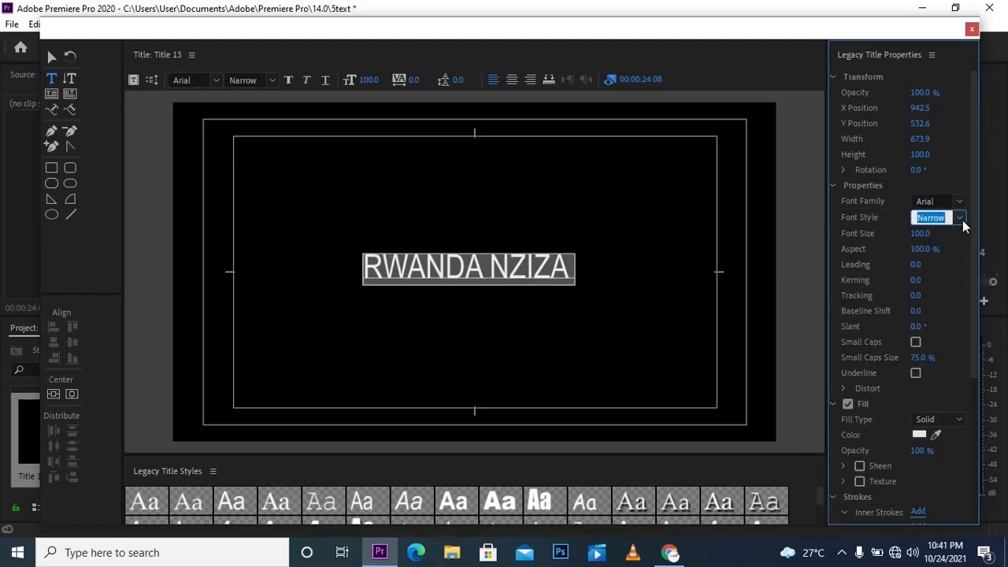
pyautogui.click(959, 218)
pyautogui.click(870, 258)
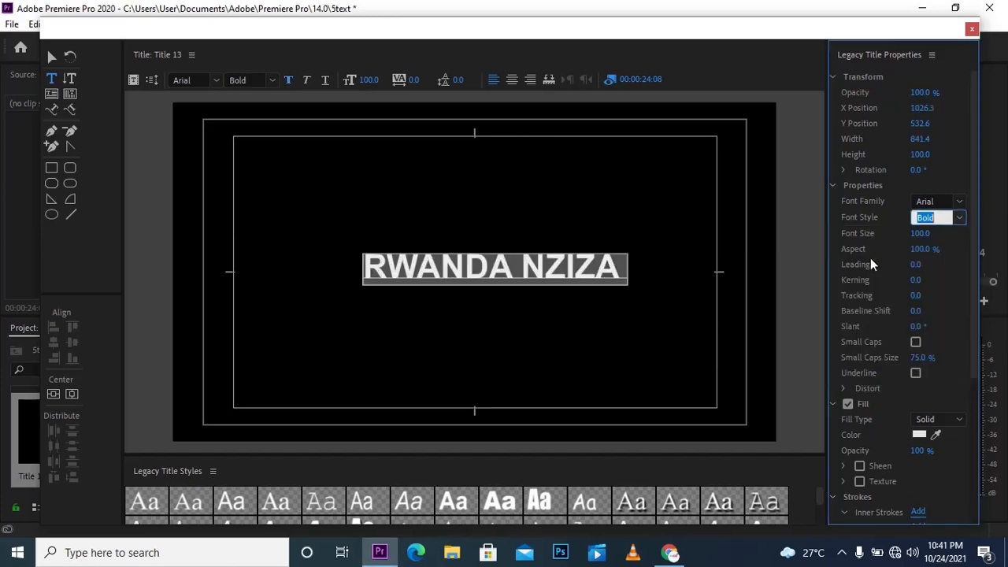
# - Center the RWANDA NZIZA text vertically and horizontally, and place the finished title on V3 so it spans 00:00:24:08
pyautogui.click(52, 394)
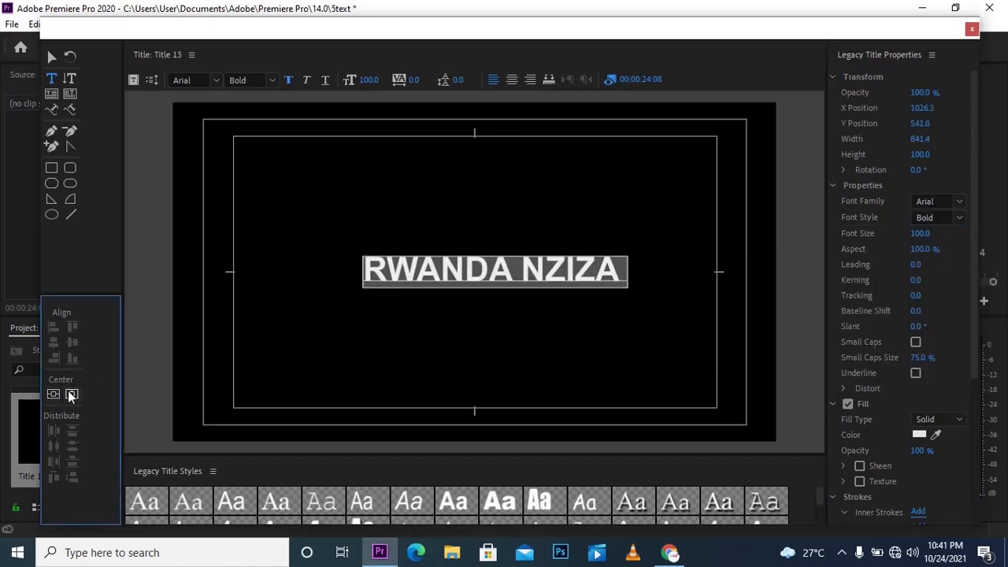
pyautogui.click(72, 393)
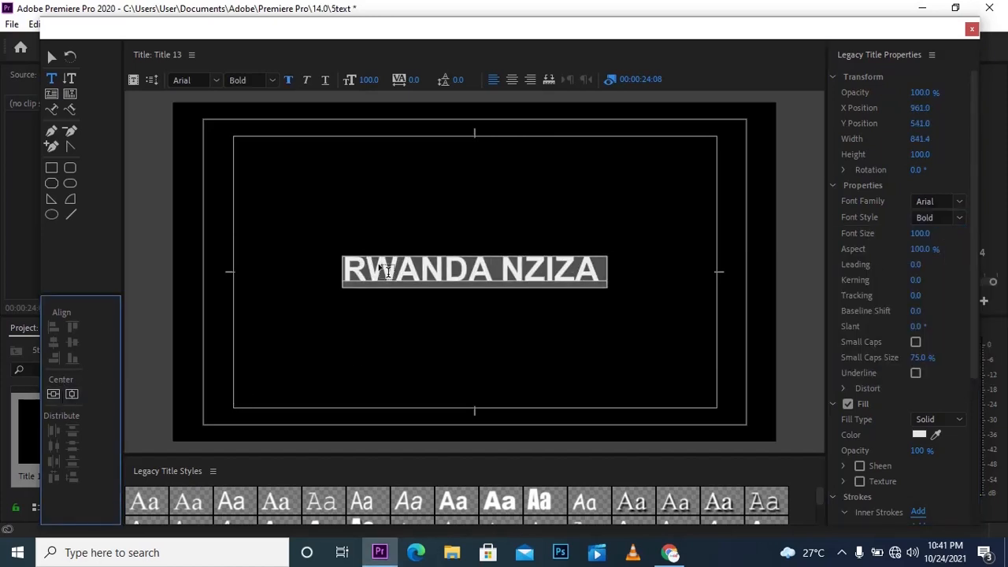
pyautogui.click(972, 29)
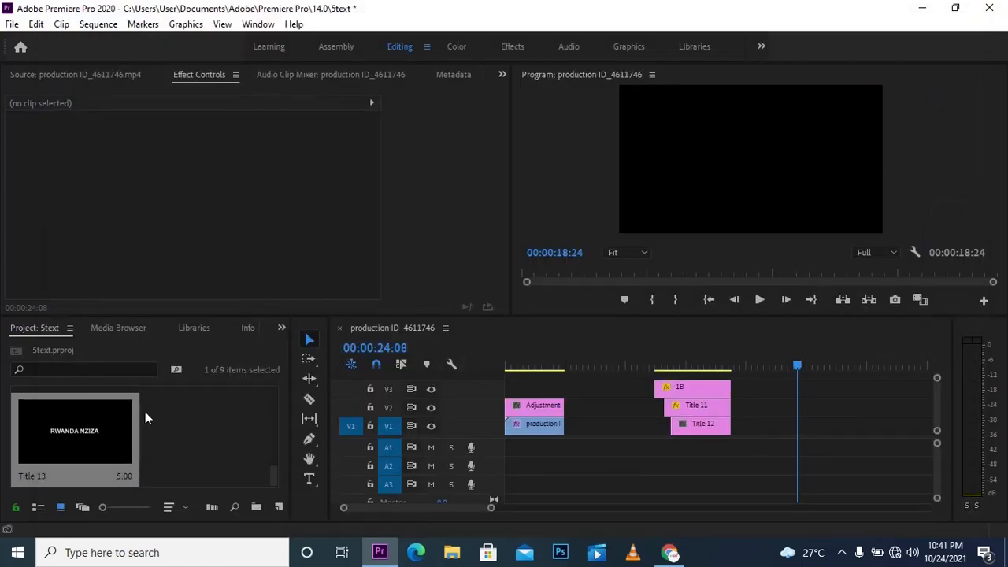
pyautogui.moveTo(126, 421); pyautogui.dragTo(830, 394)
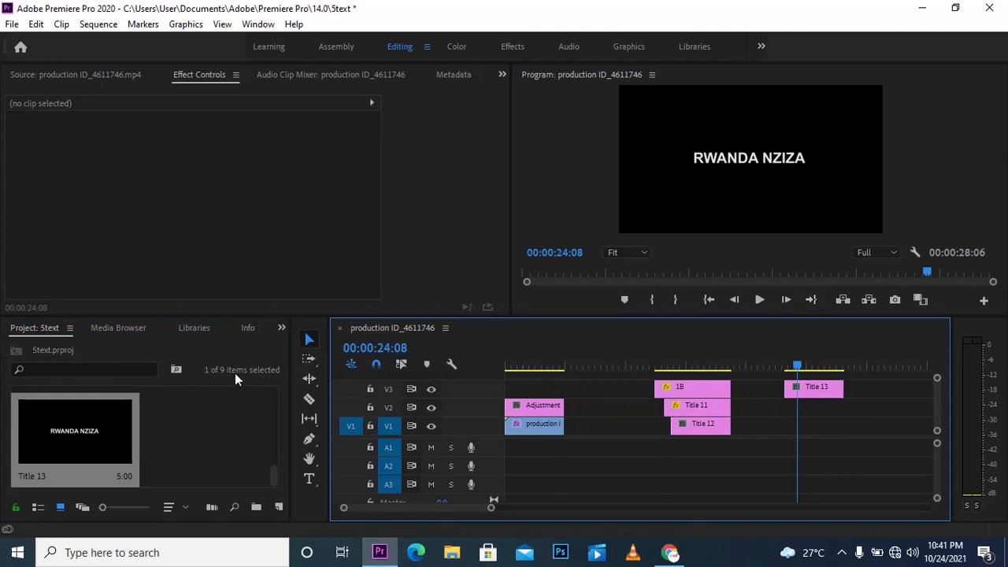
# - Mark a 5:09 section of production ID_4611746.mp4 ending at 00:00:09:03 and place its video only on V2 under the RWANDA NZIZA clip
pyautogui.moveTo(274, 474); pyautogui.dragTo(271, 396)
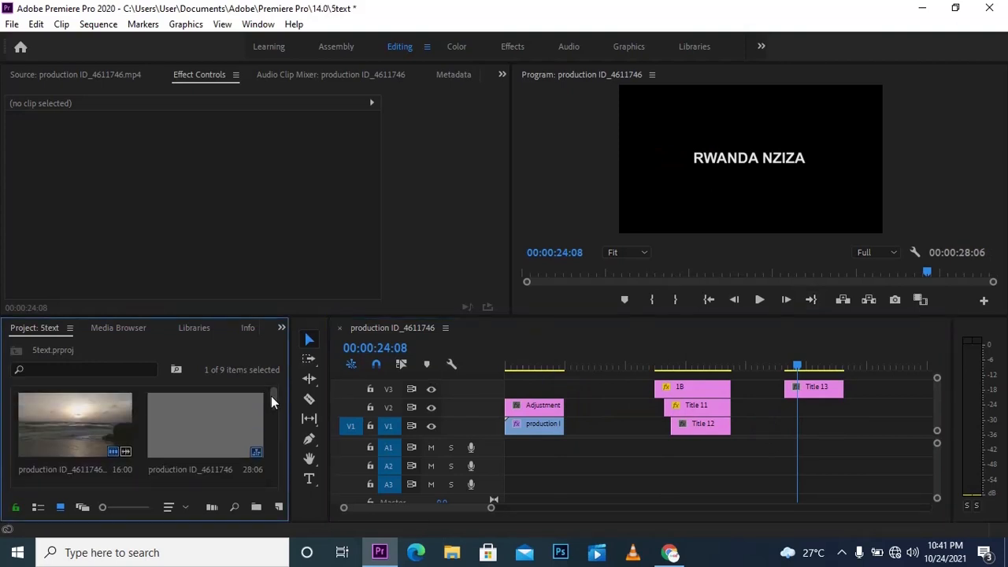
pyautogui.doubleClick(60, 419)
pyautogui.click(130, 273)
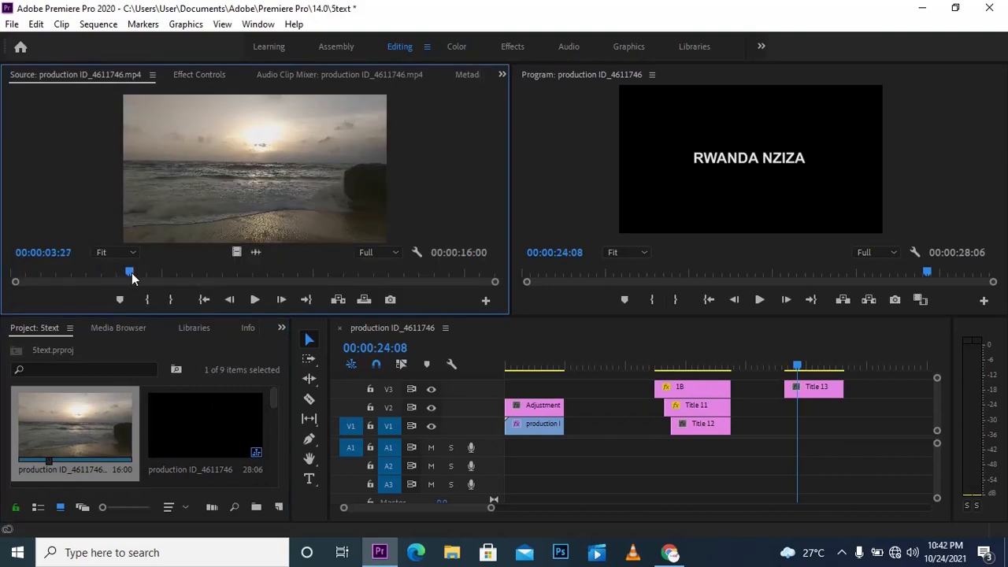
pyautogui.click(147, 299)
pyautogui.moveTo(129, 268); pyautogui.dragTo(286, 288)
pyautogui.click(180, 300)
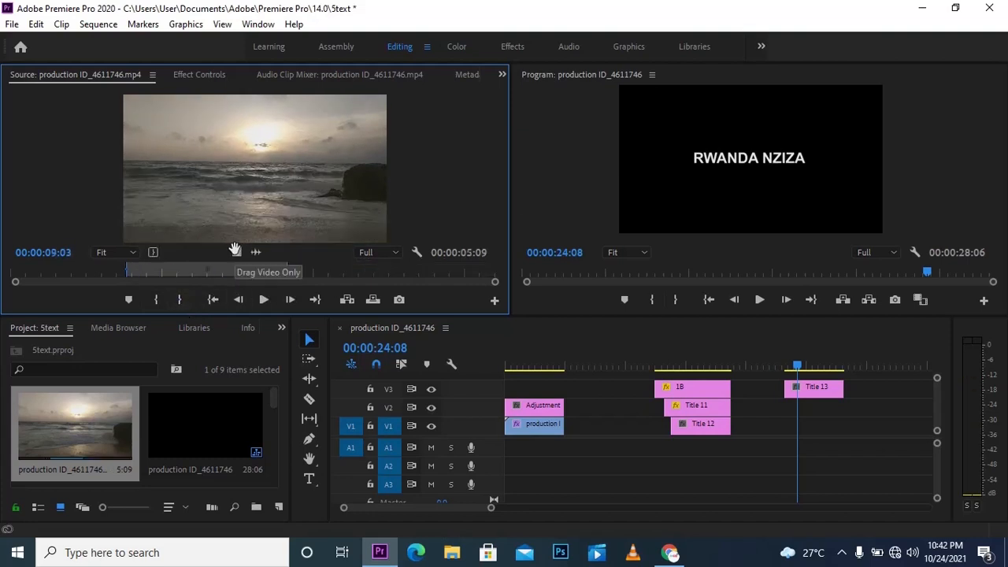
pyautogui.moveTo(236, 252); pyautogui.dragTo(827, 408)
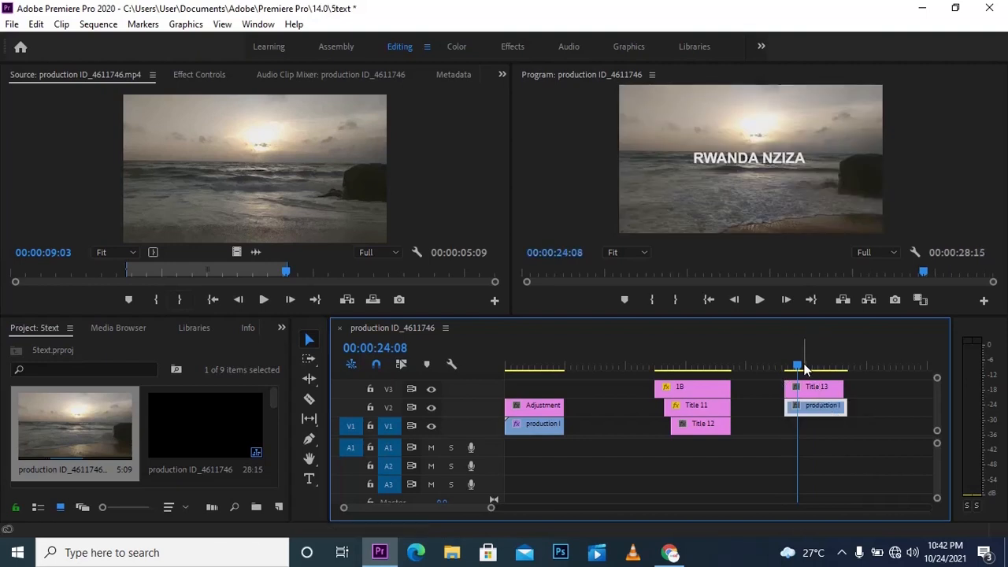
# - Keyframe the RWANDA NZIZA clip's opacity at 100.0 % at 00:00:24:08
pyautogui.click(814, 388)
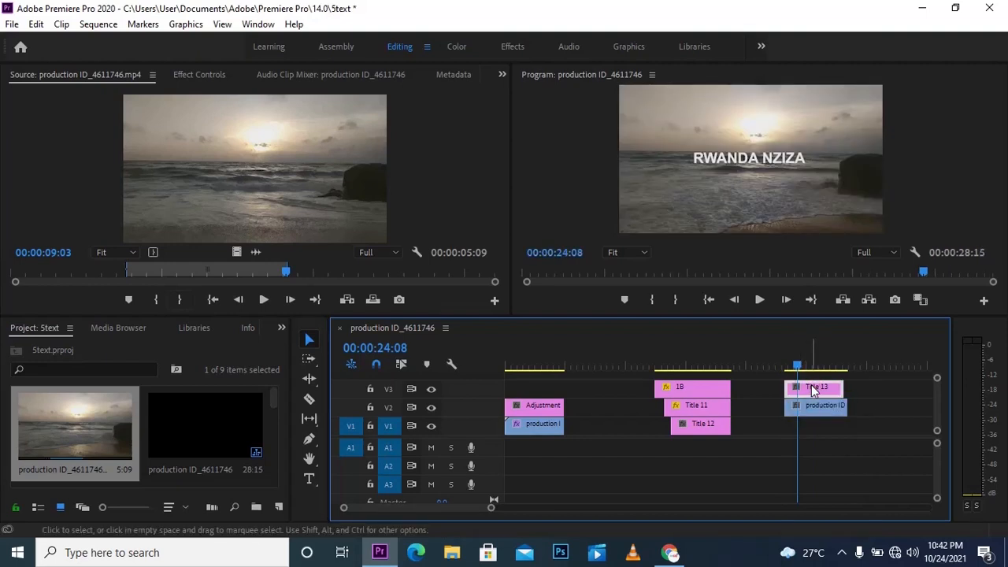
pyautogui.click(199, 74)
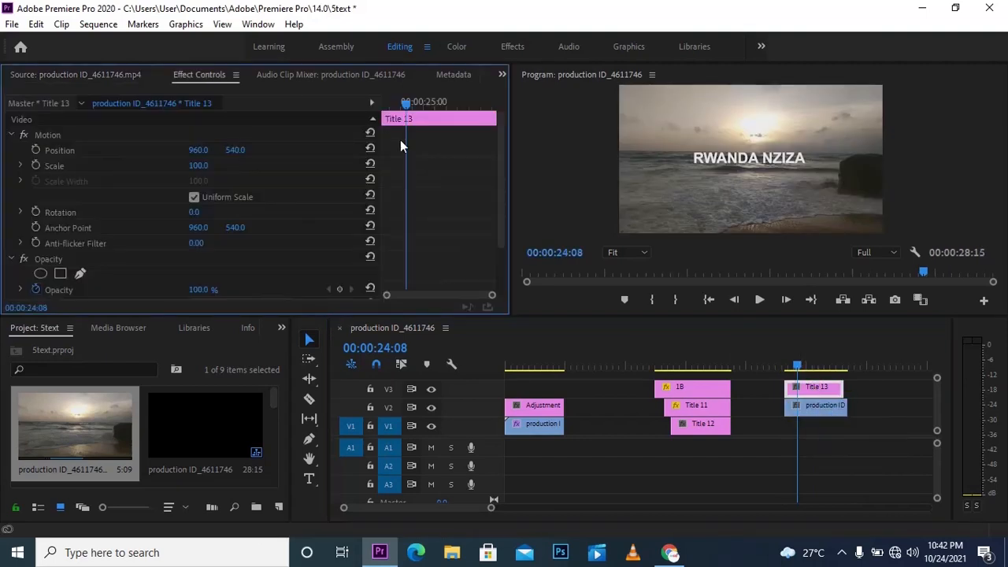
pyautogui.scroll(-2, 501, 205)
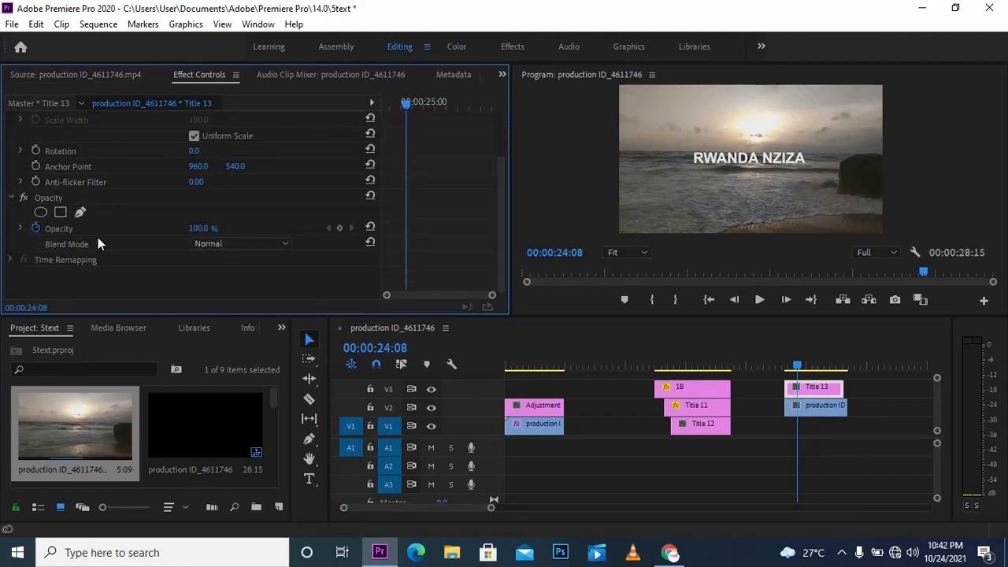
pyautogui.moveTo(207, 230); pyautogui.dragTo(226, 253)
pyautogui.moveTo(285, 262); pyautogui.dragTo(197, 230)
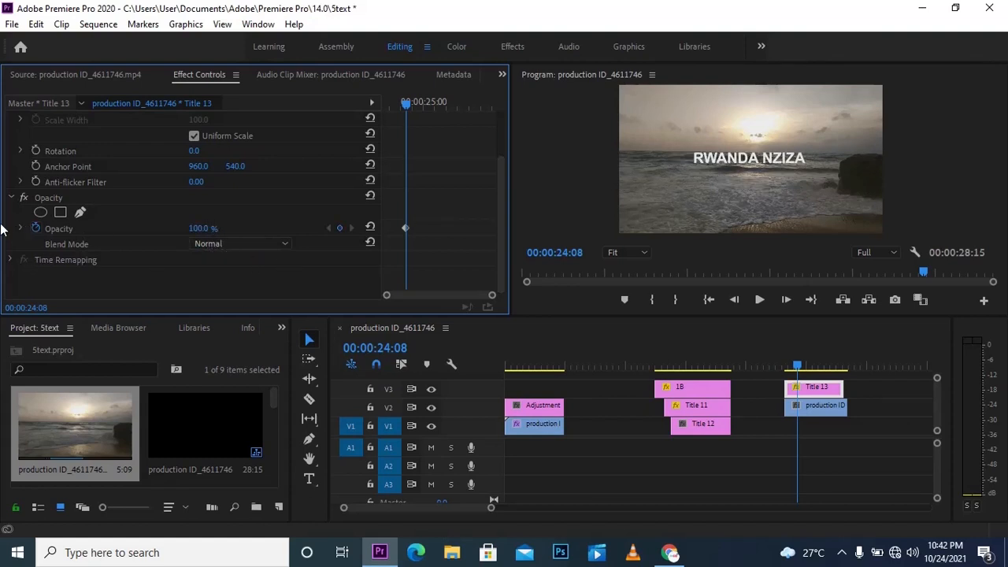
# - Add a rectangular opacity mask to the RWANDA NZIZA clip, reshaped to enclose the whole text, with a feather of 0.0
pyautogui.click(60, 212)
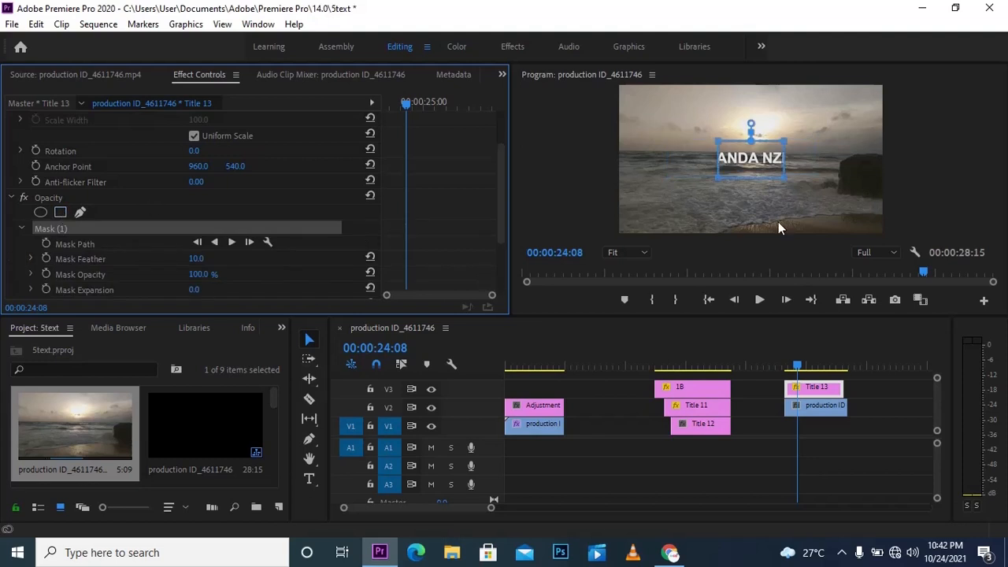
pyautogui.moveTo(733, 158); pyautogui.dragTo(833, 180)
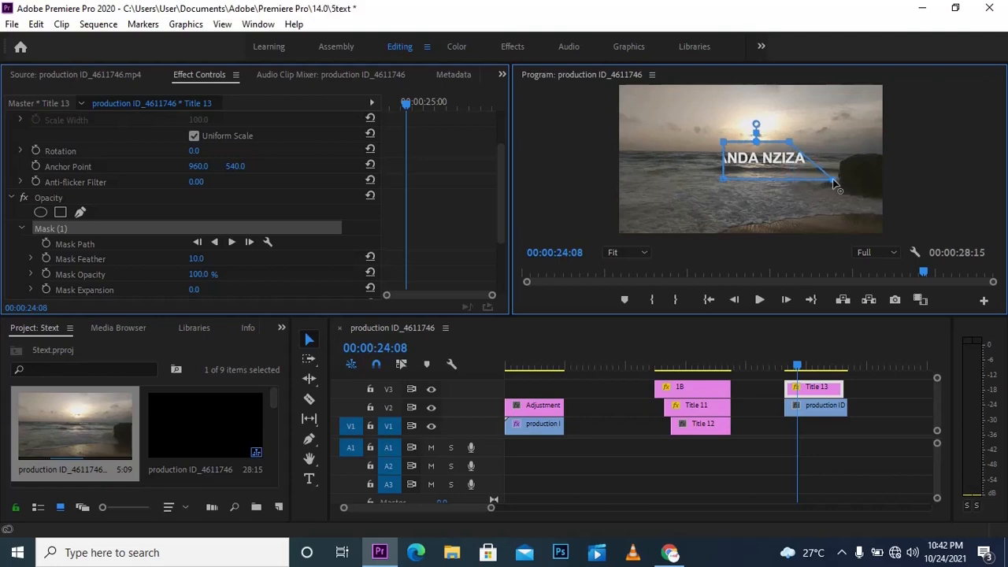
pyautogui.moveTo(790, 142); pyautogui.dragTo(836, 180)
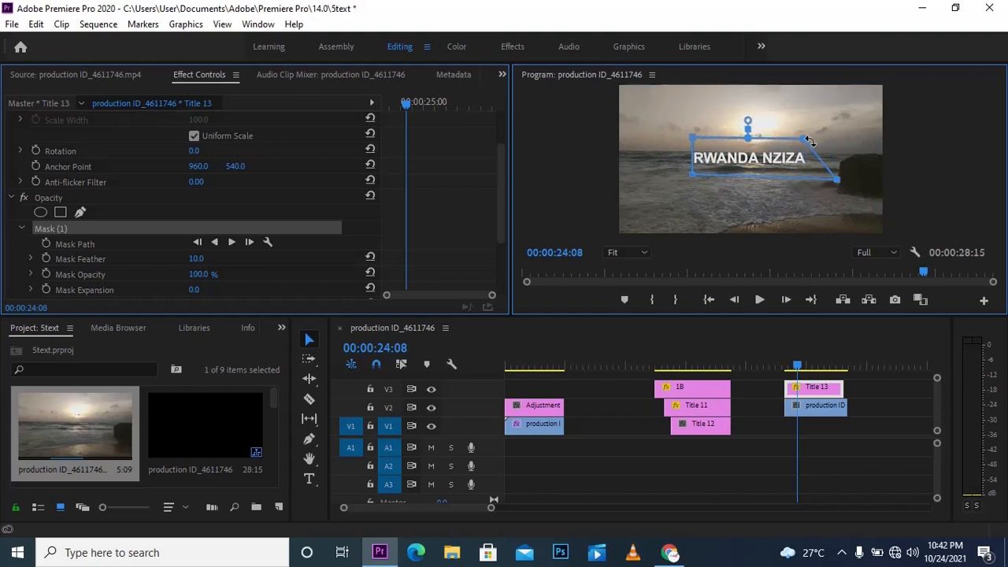
pyautogui.moveTo(804, 140); pyautogui.dragTo(786, 155)
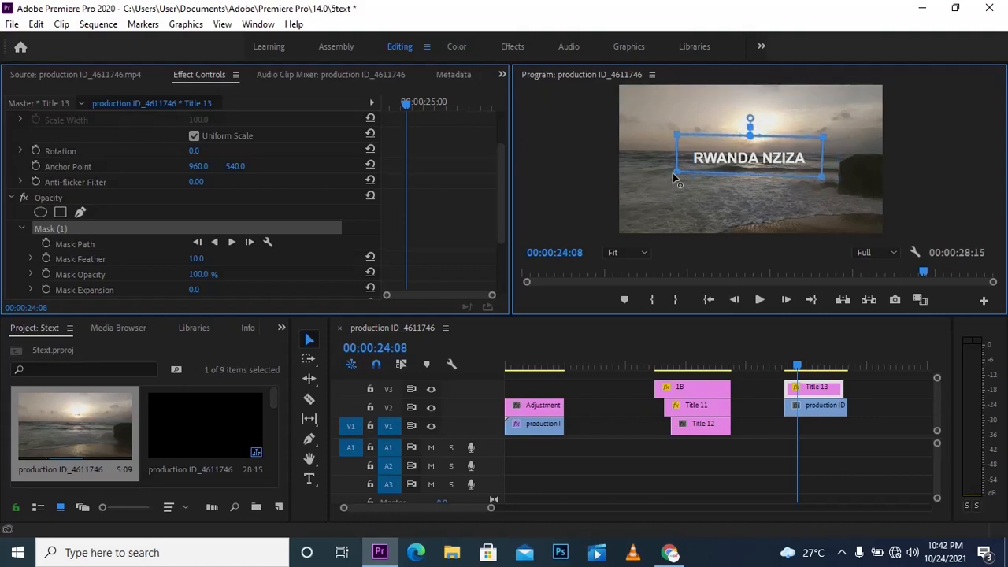
pyautogui.moveTo(725, 160); pyautogui.dragTo(760, 152)
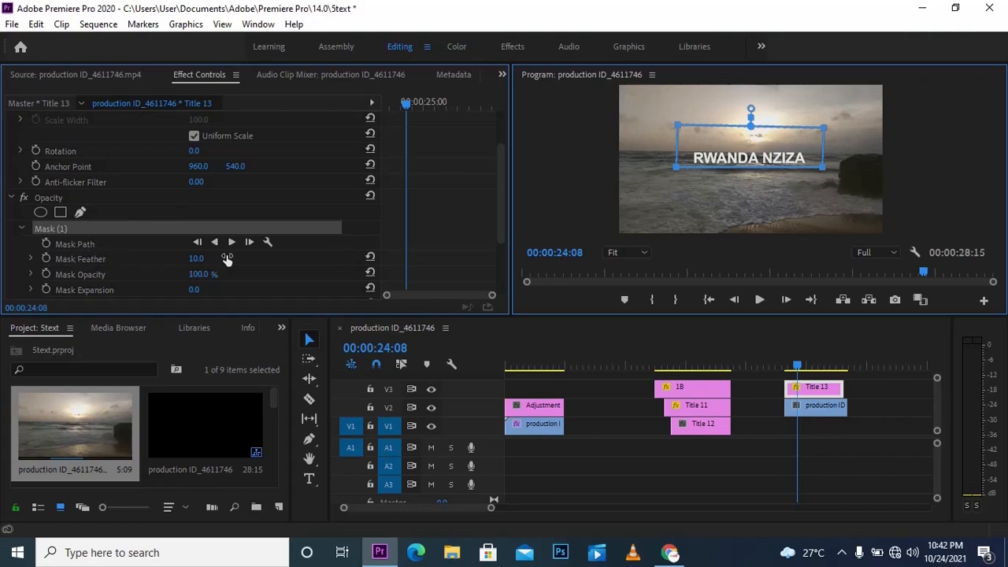
pyautogui.moveTo(194, 263); pyautogui.dragTo(95, 284)
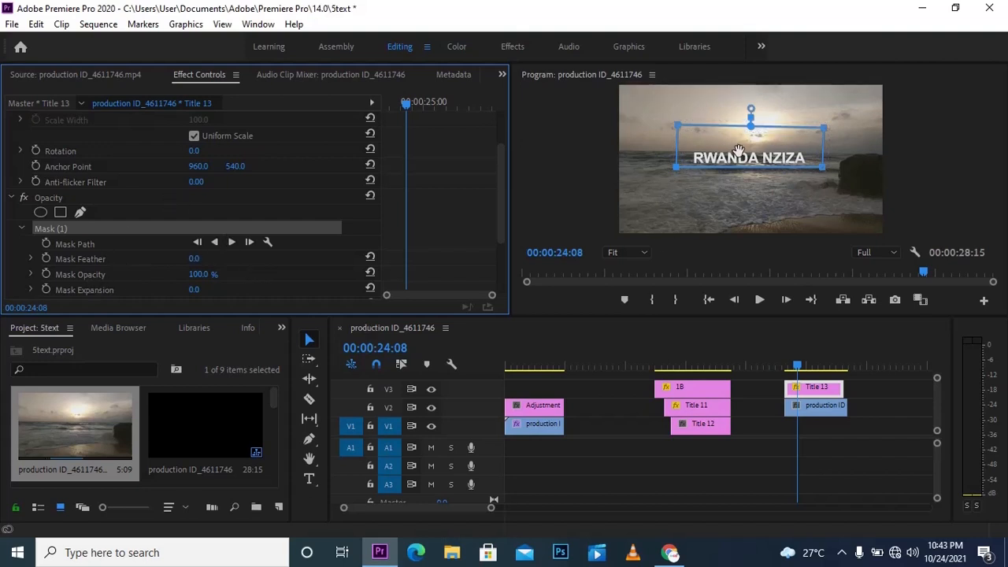
# - Move the mask just above the RWANDA NZIZA text and keyframe its mask path at 00:00:23:06
pyautogui.moveTo(738, 151); pyautogui.dragTo(739, 132)
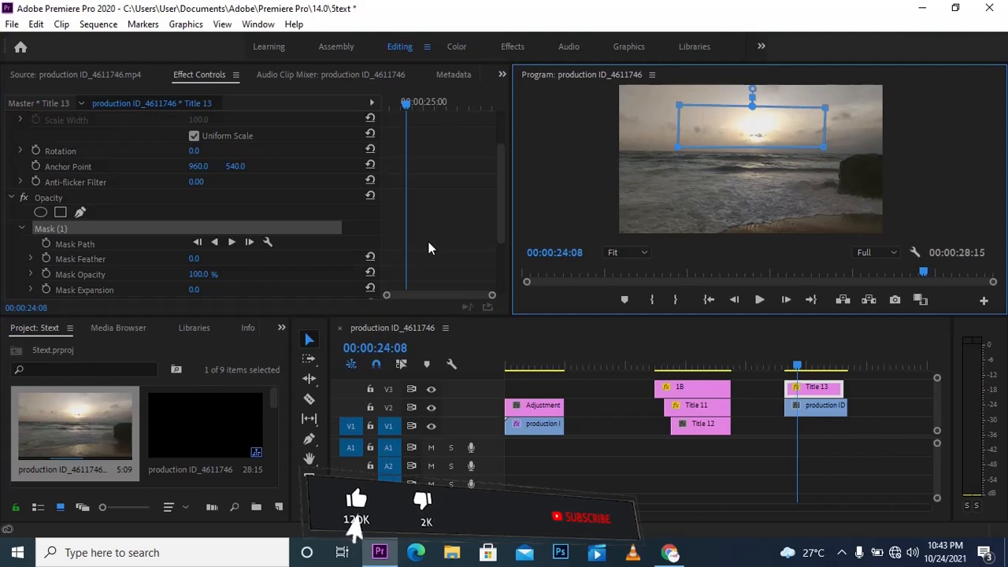
pyautogui.click(383, 103)
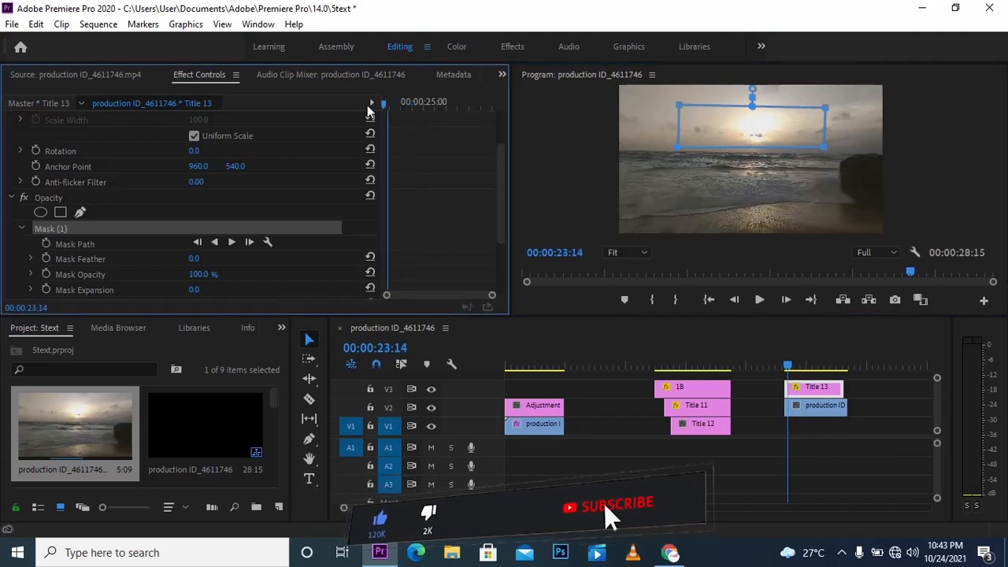
pyautogui.moveTo(368, 105); pyautogui.dragTo(367, 105)
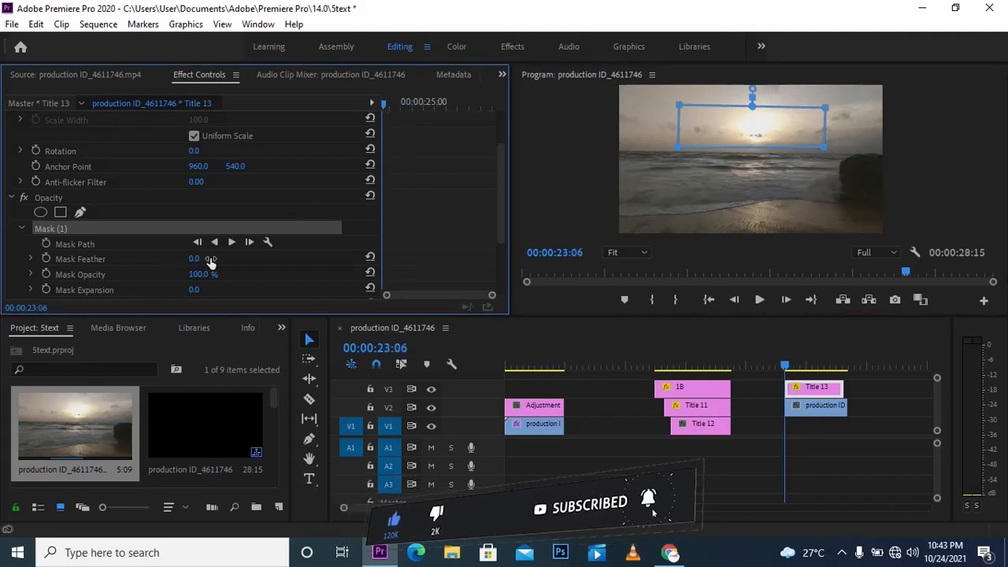
pyautogui.click(46, 243)
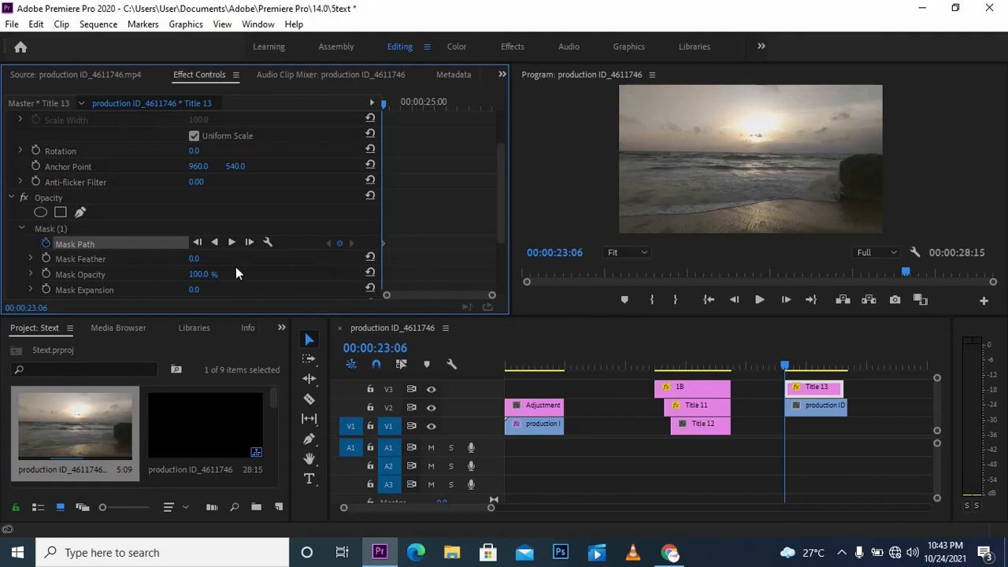
# - Keyframe the mask path at 00:00:24:29 with the mask moved down over the full RWANDA NZIZA text
pyautogui.moveTo(388, 104); pyautogui.dragTo(423, 108)
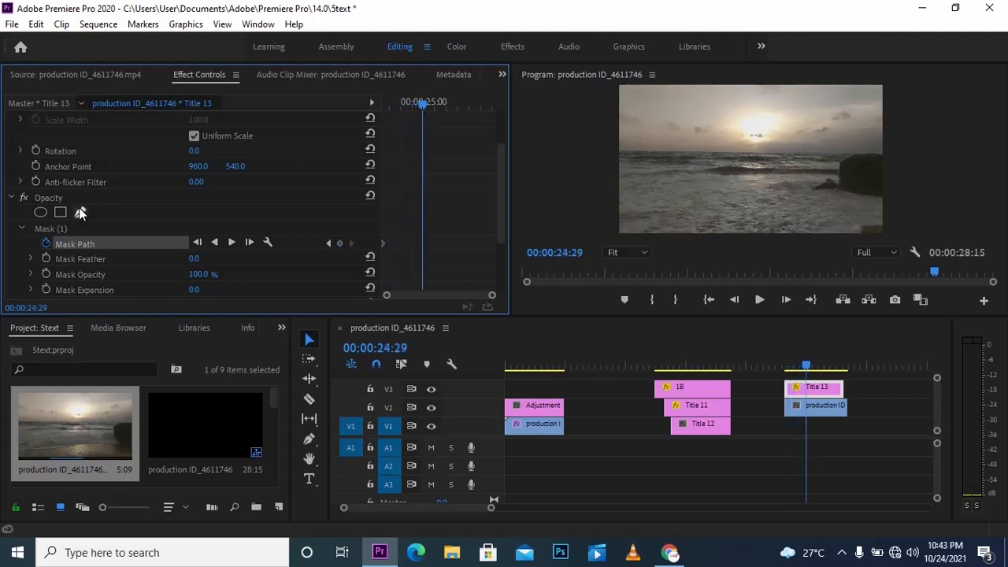
pyautogui.click(55, 230)
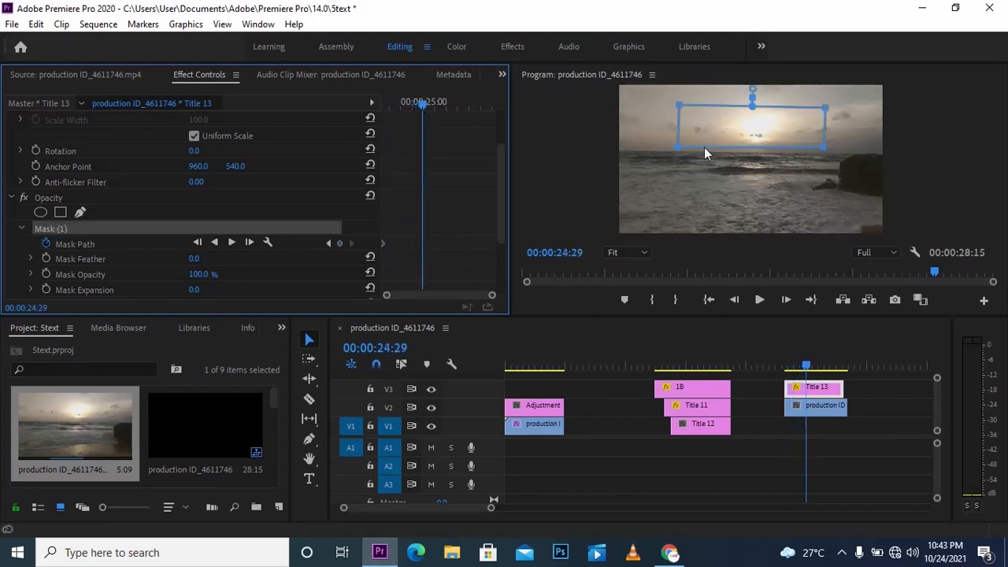
pyautogui.click(741, 128)
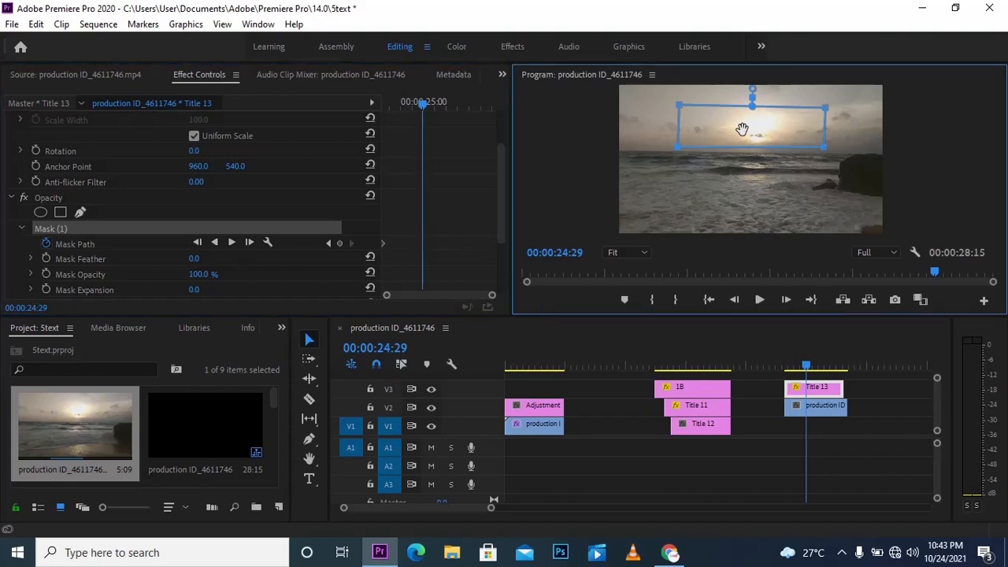
pyautogui.moveTo(740, 131); pyautogui.dragTo(744, 157)
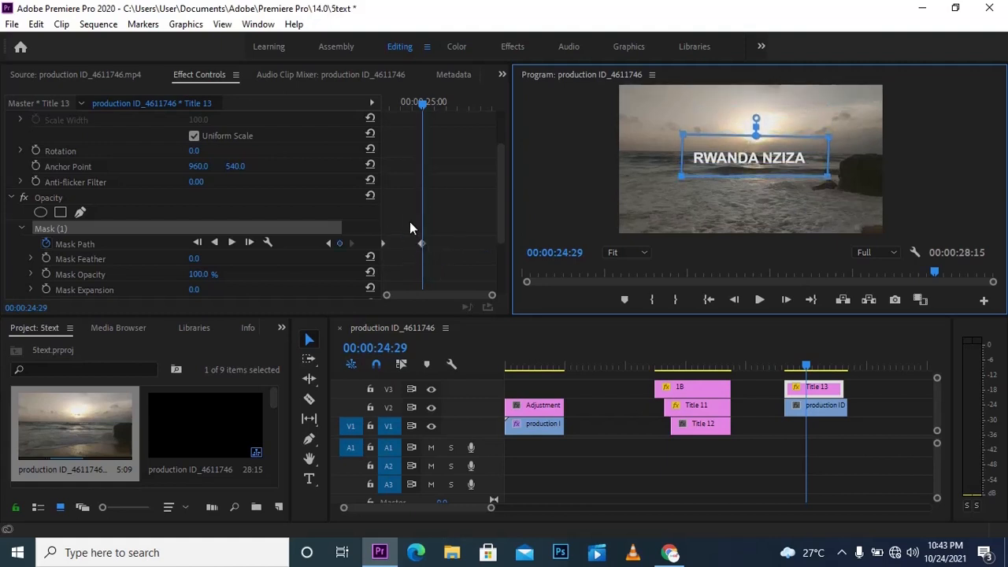
# - Play the sequence from 00:00:20:26 to review the RWANDA NZIZA mask reveal
pyautogui.click(838, 429)
pyautogui.moveTo(806, 365); pyautogui.dragTo(758, 370)
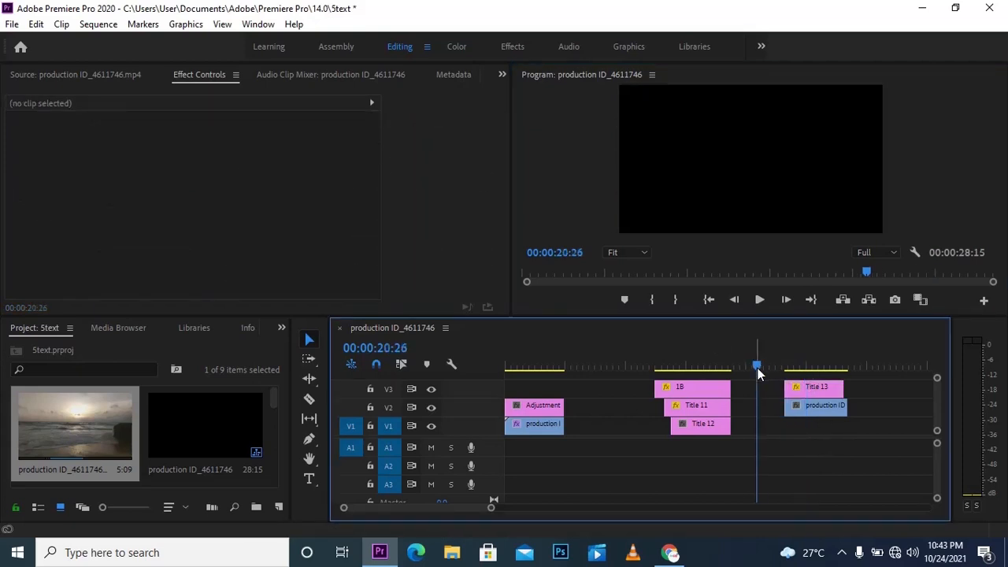
pyautogui.press('space')
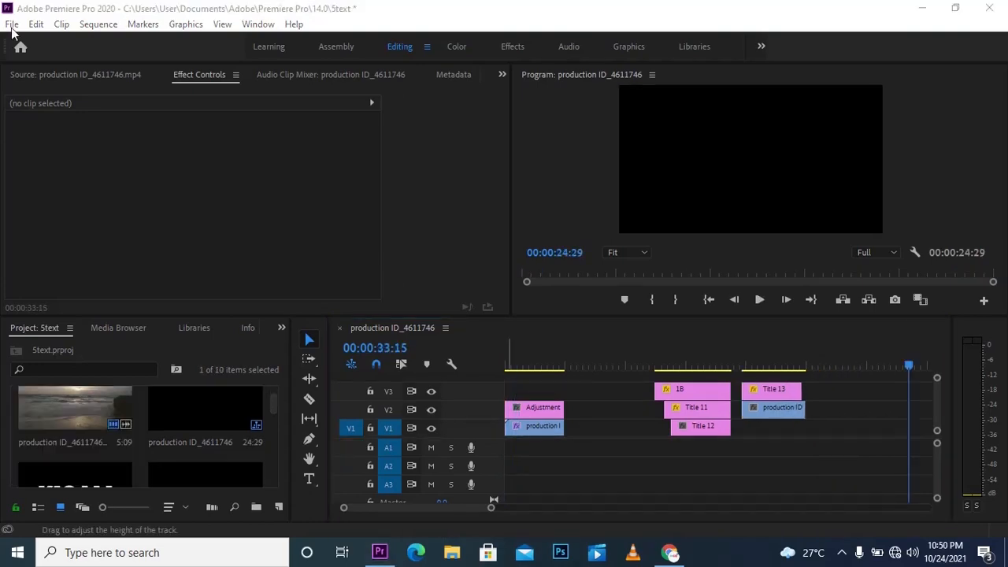
# - Create a new 1920 x 1080 legacy title at 30.00 fps containing the text ICYAMAMARE
pyautogui.click(12, 25)
pyautogui.moveTo(43, 43)
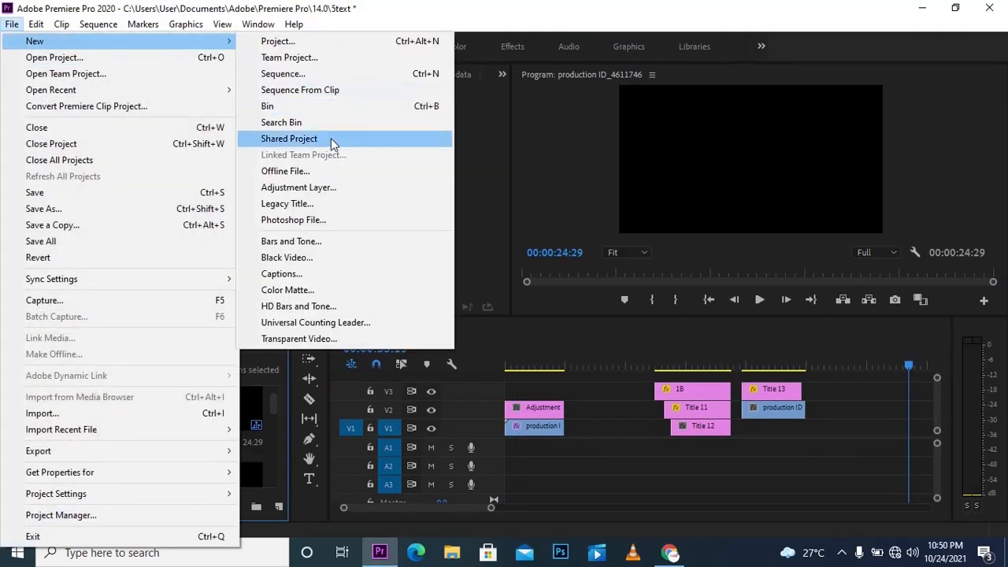
pyautogui.click(307, 205)
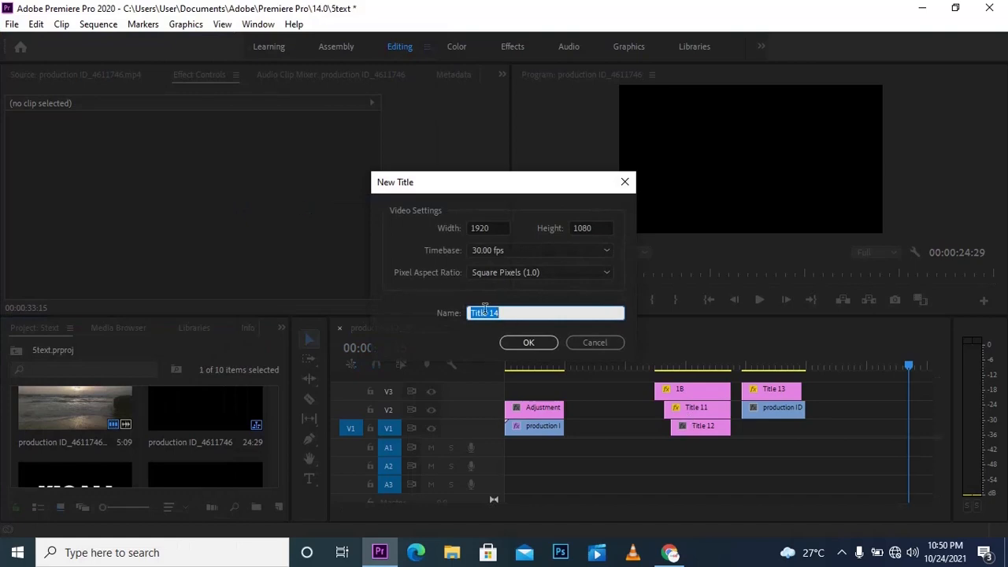
pyautogui.click(524, 344)
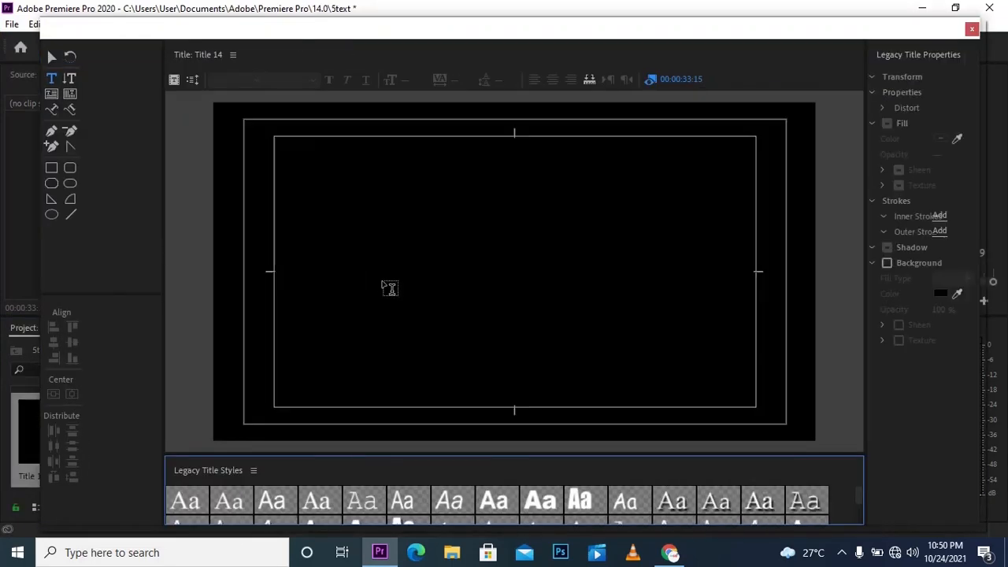
pyautogui.click(390, 287)
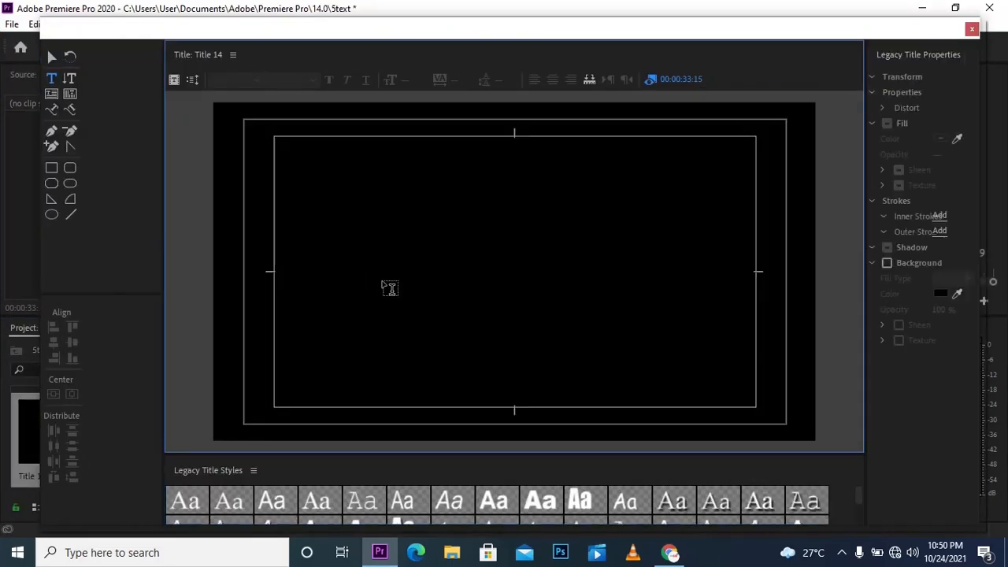
pyautogui.write('CYA')
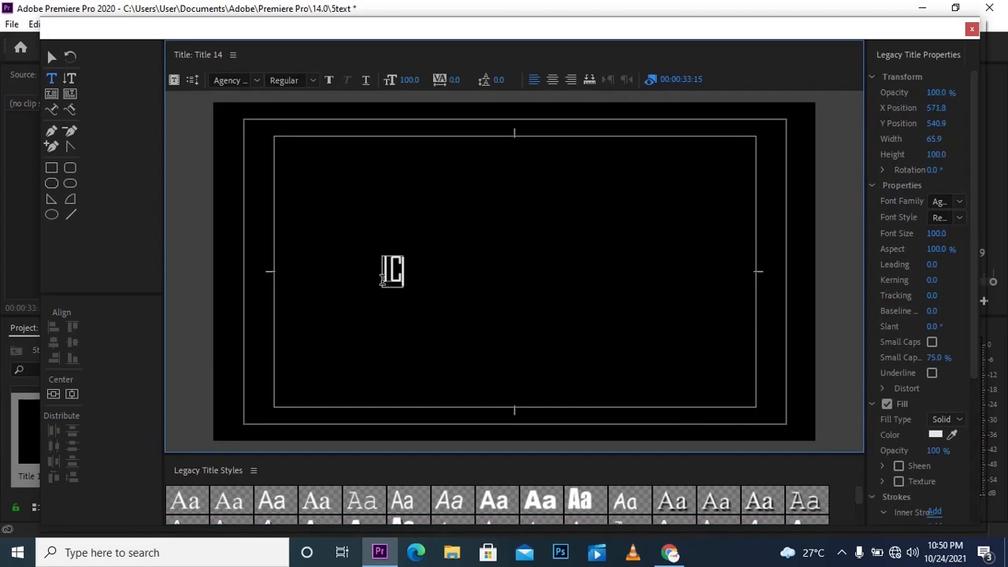
pyautogui.write('MA')
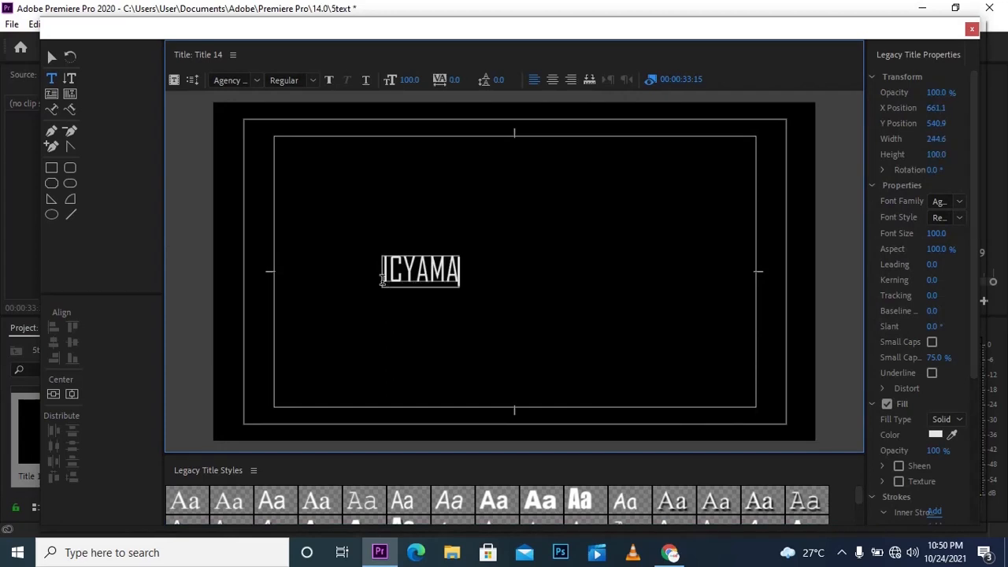
pyautogui.write('MARE')
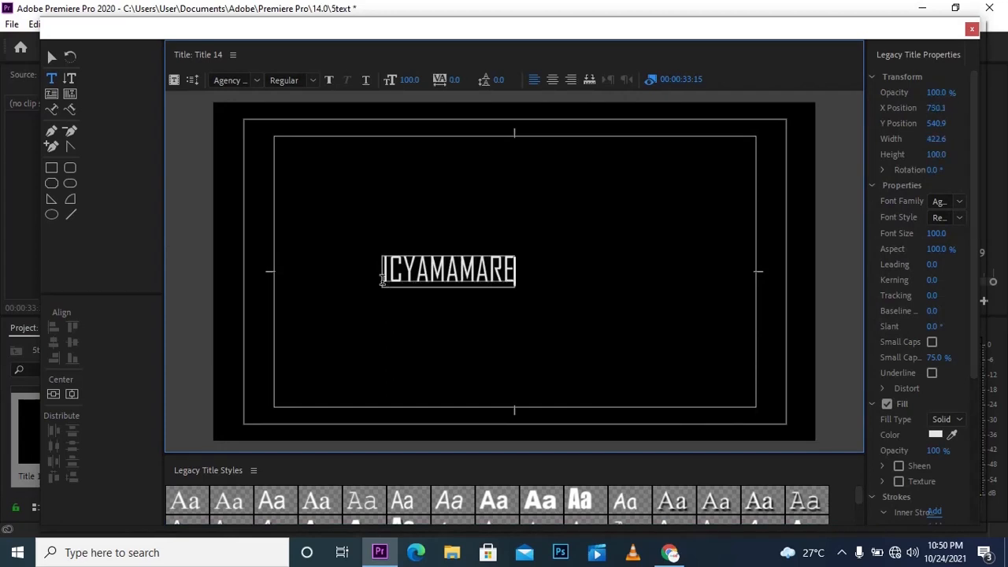
# - Set the ICYAMAMARE text to the Chiller font at size 241.0, centered in the frame
pyautogui.hotkey('ctrl', 'a')
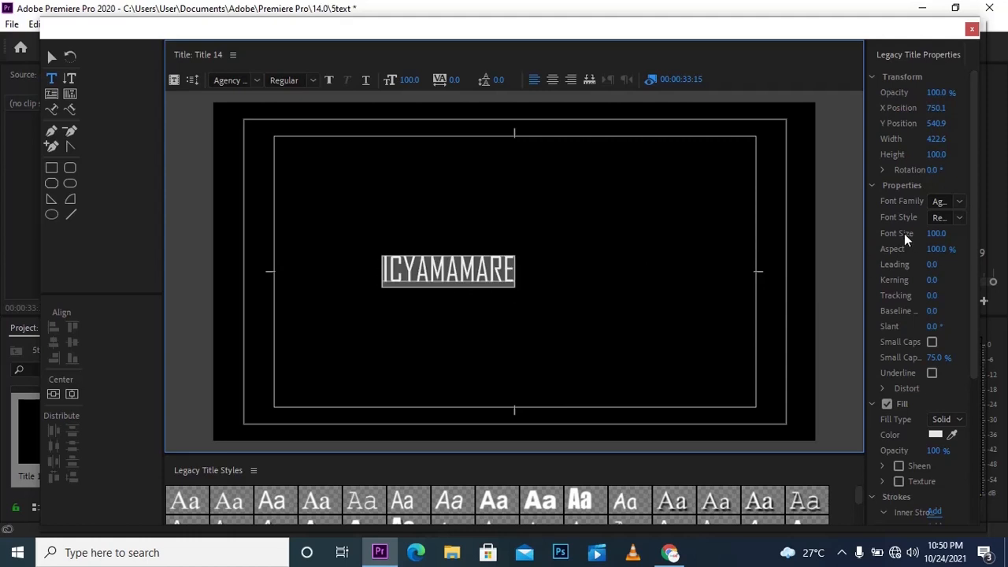
pyautogui.moveTo(865, 227); pyautogui.dragTo(809, 228)
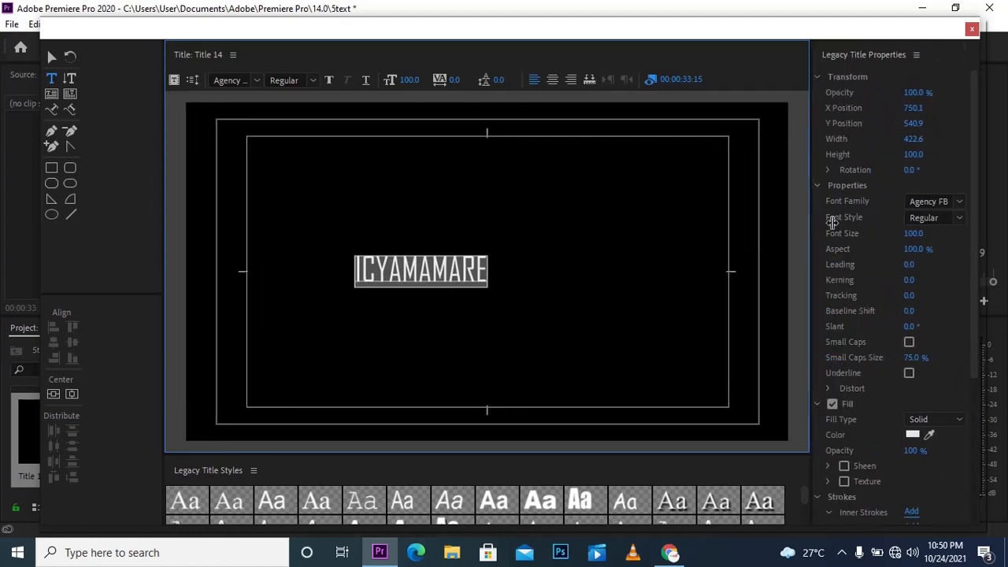
pyautogui.click(961, 201)
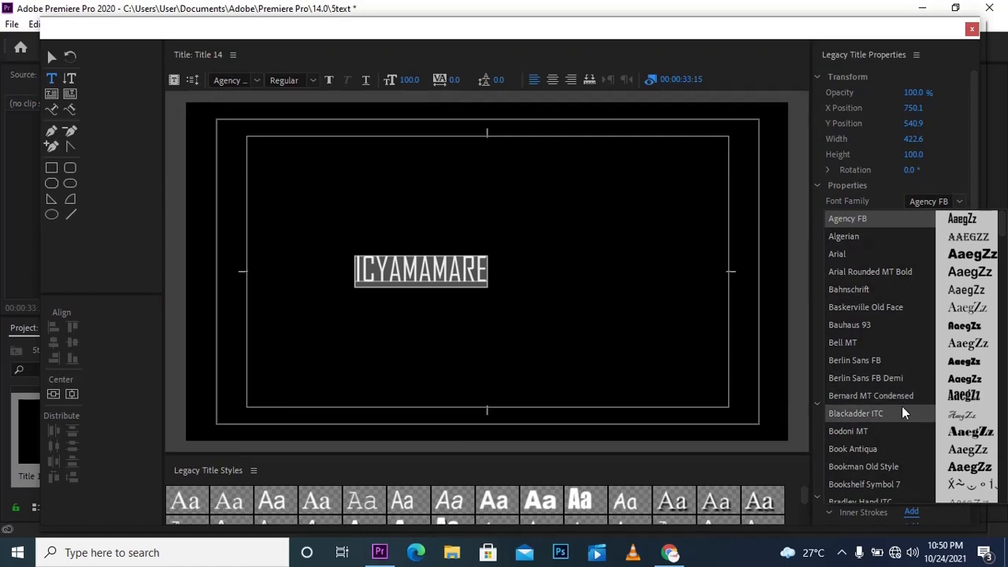
pyautogui.click(901, 411)
pyautogui.click(959, 218)
pyautogui.click(959, 201)
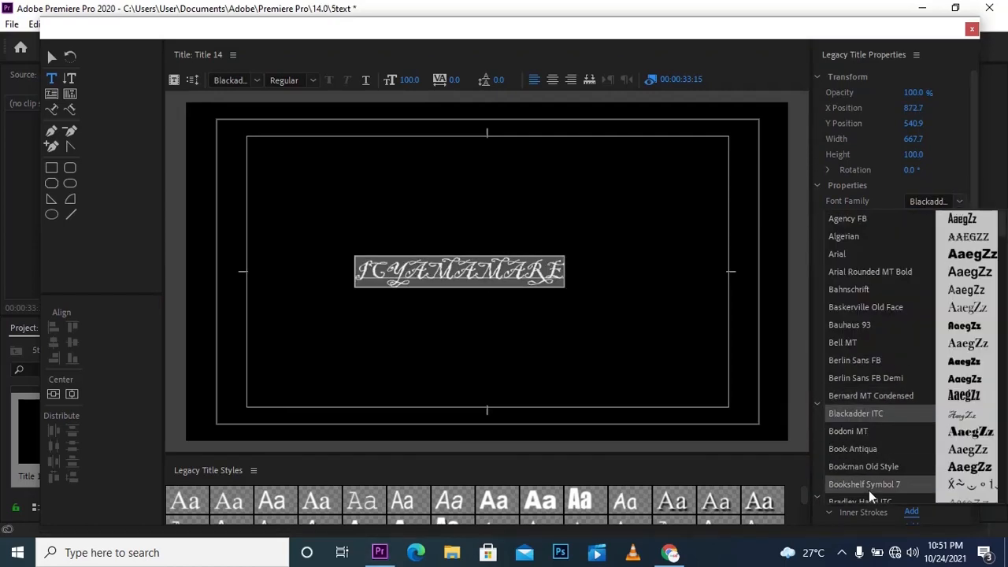
pyautogui.scroll(-8, 913, 378)
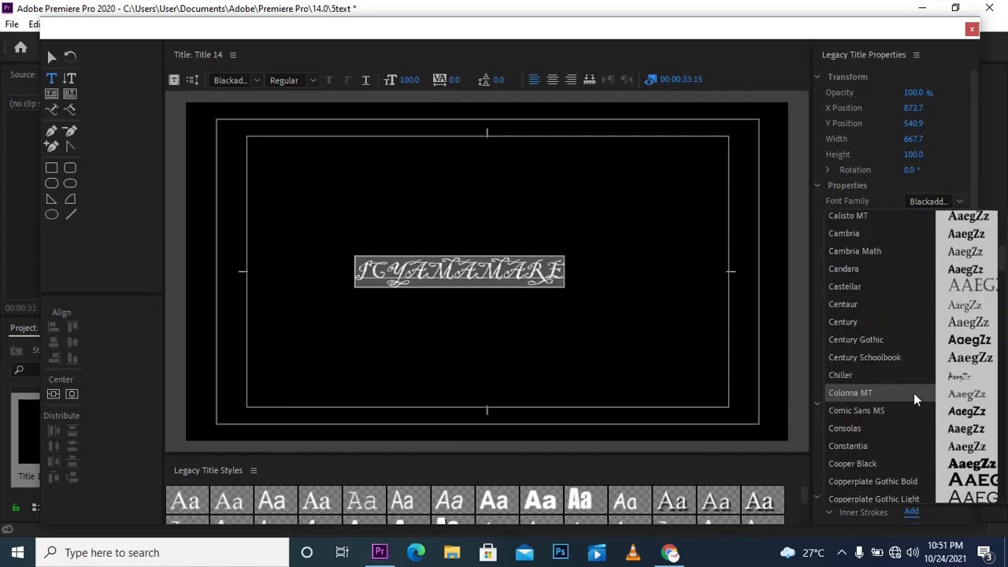
pyautogui.click(913, 393)
pyautogui.moveTo(925, 237); pyautogui.dragTo(140, 386)
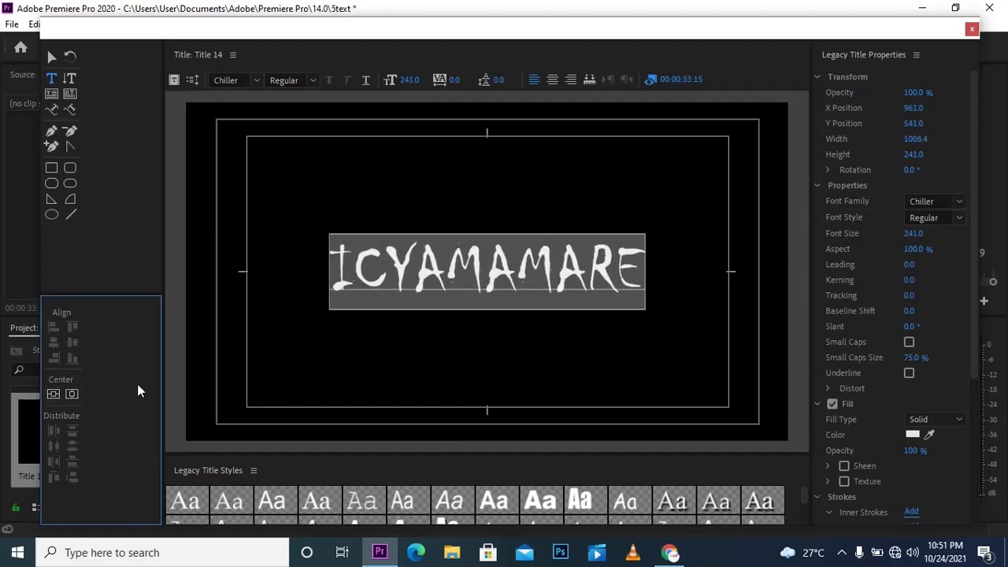
# - Change the ICYAMAMARE text's font family to Kristen ITC
pyautogui.click(959, 202)
pyautogui.scroll(-10, 976, 331)
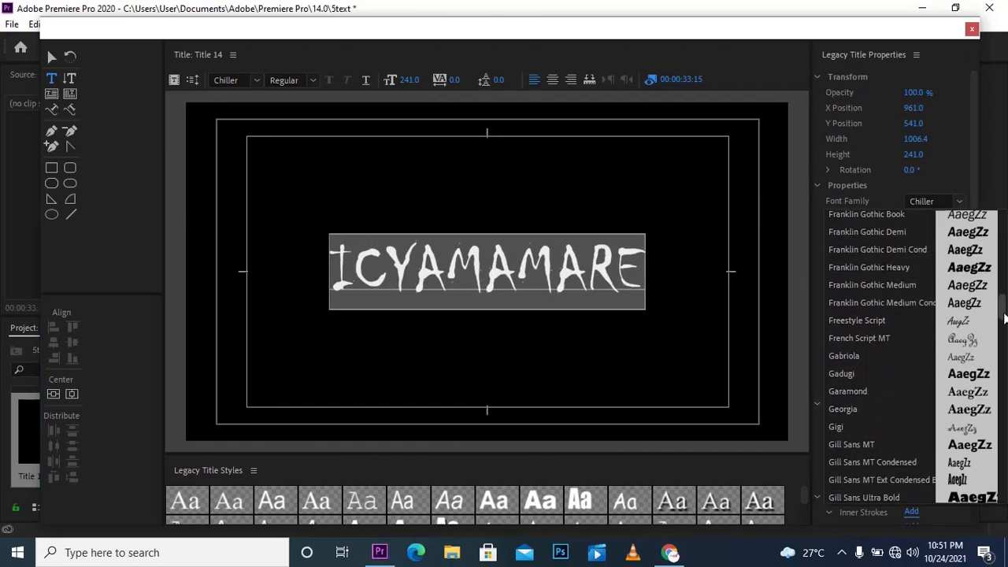
pyautogui.scroll(-8, 961, 370)
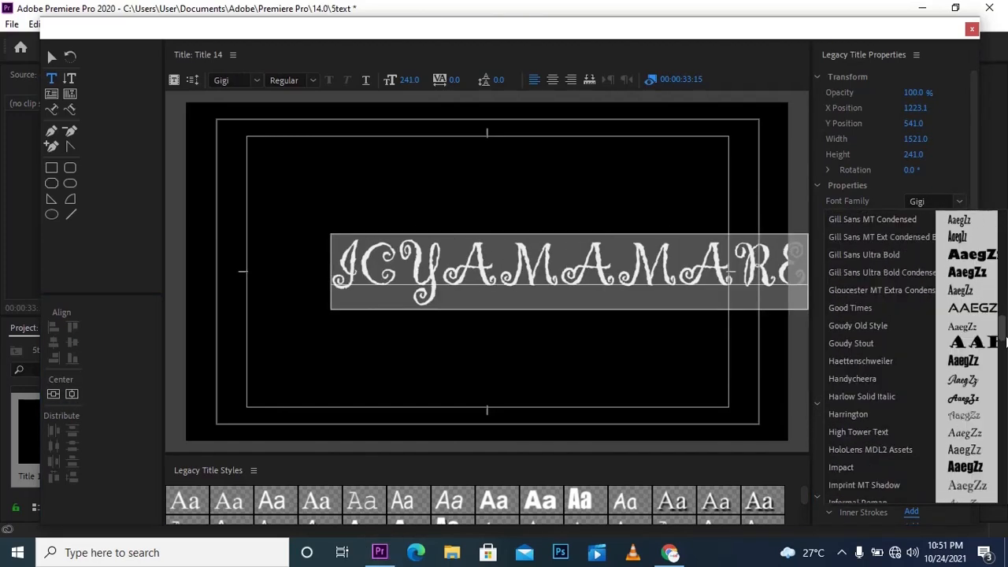
# - Center the ICYAMAMARE text in the frame and place the finished title on V2, ending at 00:00:33:15
pyautogui.click(61, 397)
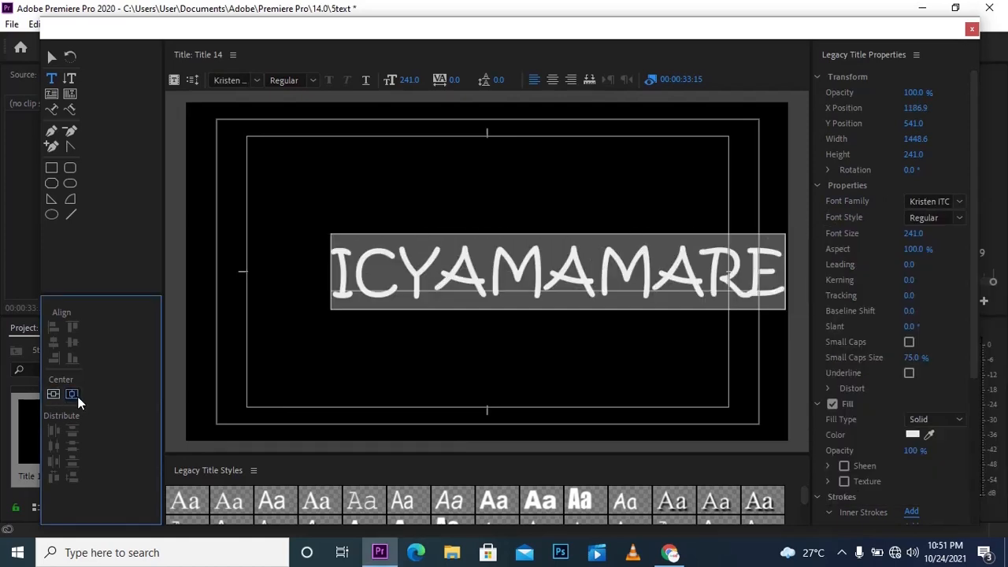
pyautogui.click(77, 396)
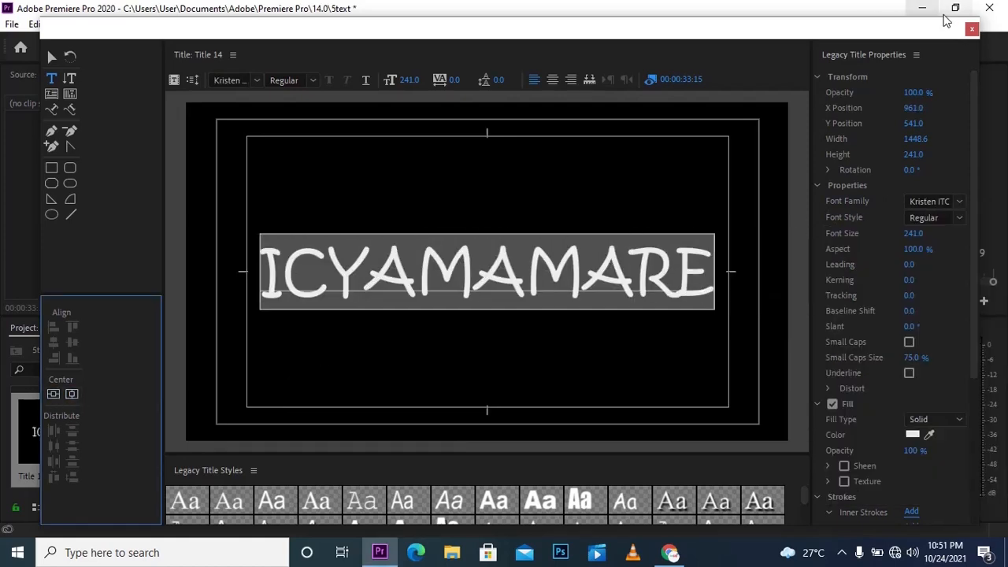
pyautogui.click(972, 30)
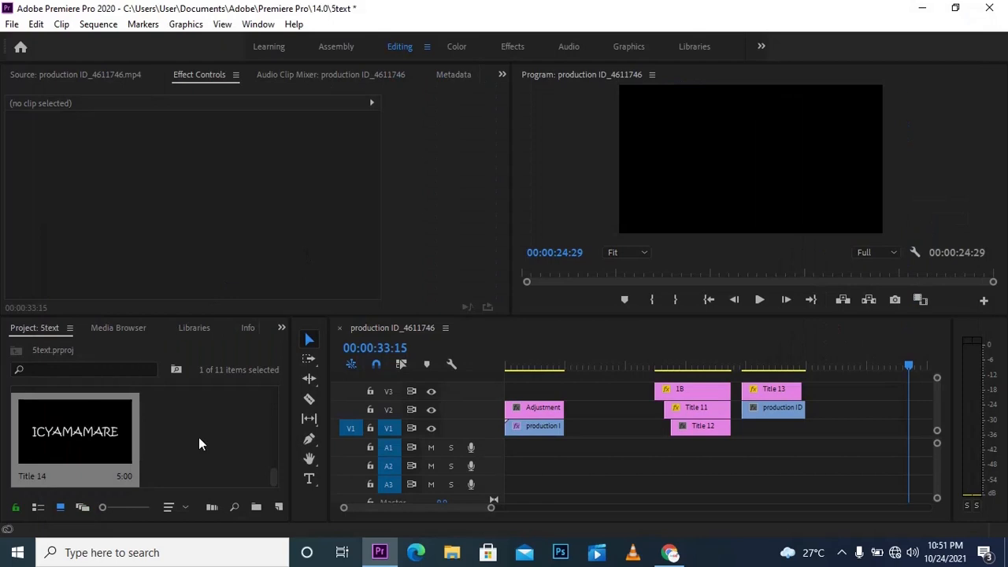
pyautogui.moveTo(79, 434); pyautogui.dragTo(858, 413)
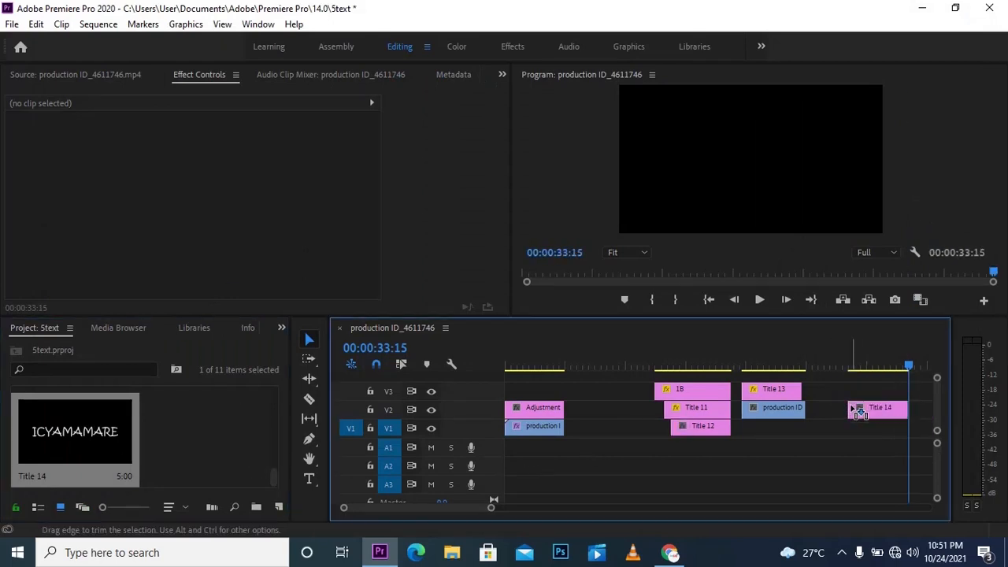
# - Place only the video of the beach clip production ID_4611746.mp4 on V1, directly beneath the ICYAMAMARE title
pyautogui.moveTo(274, 469); pyautogui.dragTo(263, 380)
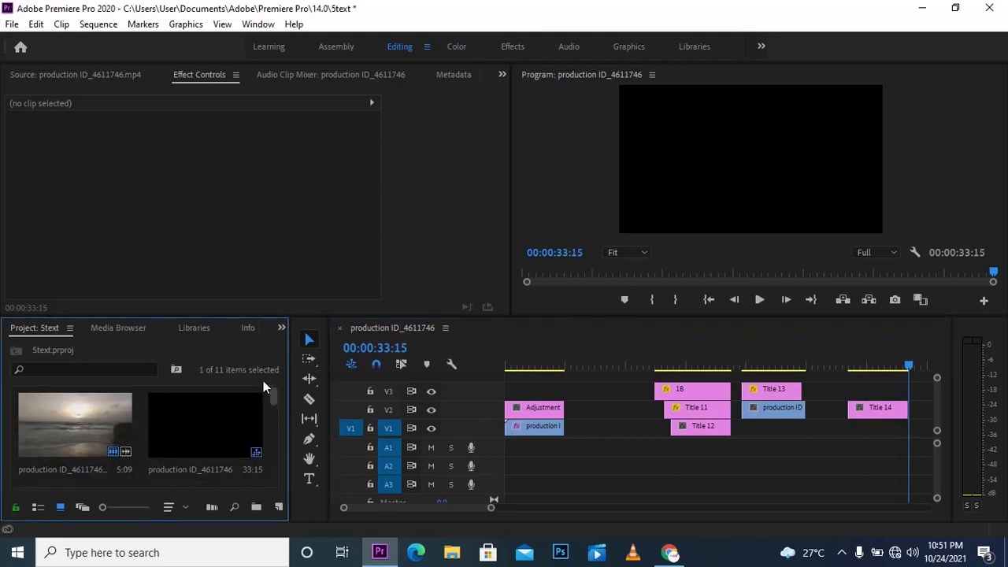
pyautogui.doubleClick(109, 421)
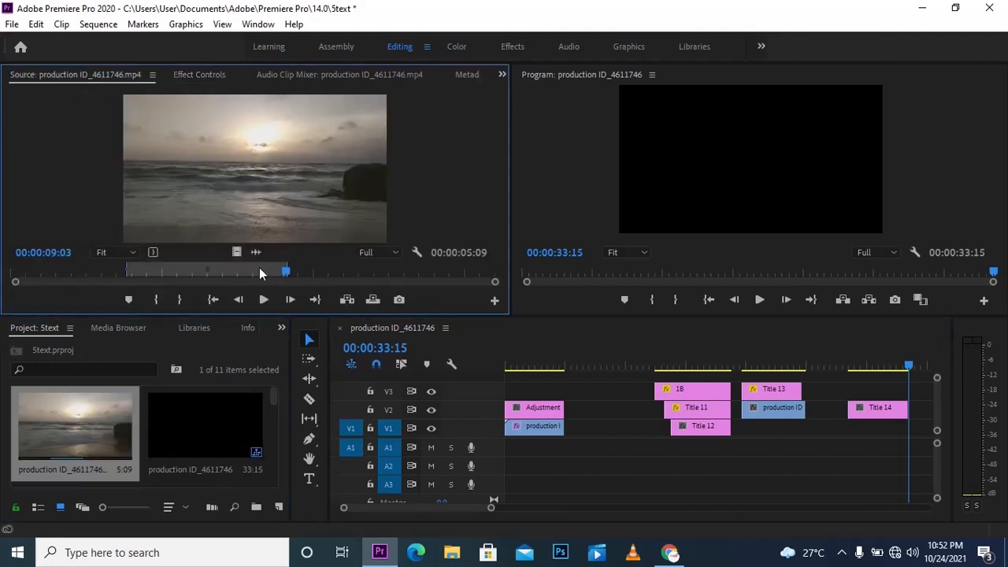
pyautogui.moveTo(238, 252); pyautogui.dragTo(879, 435)
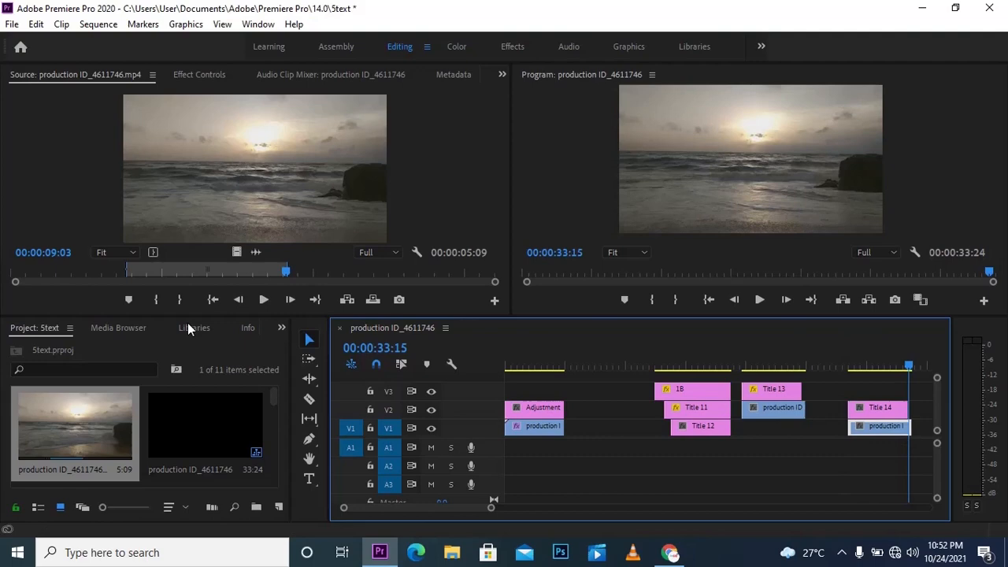
# - Find the Turbulent Displace effect with the search term DISP and apply it to the ICYAMAMARE title on V2
pyautogui.click(281, 328)
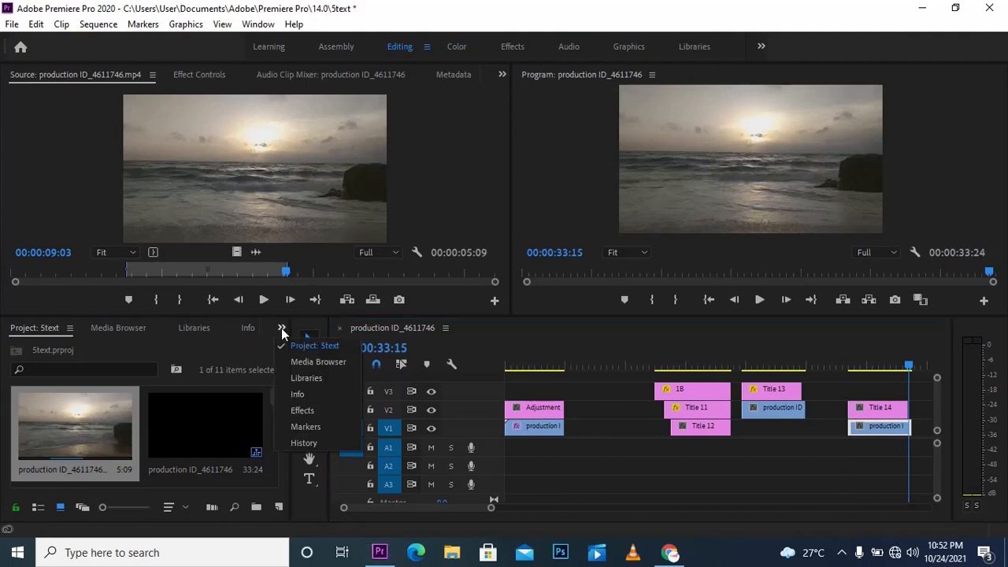
pyautogui.click(301, 410)
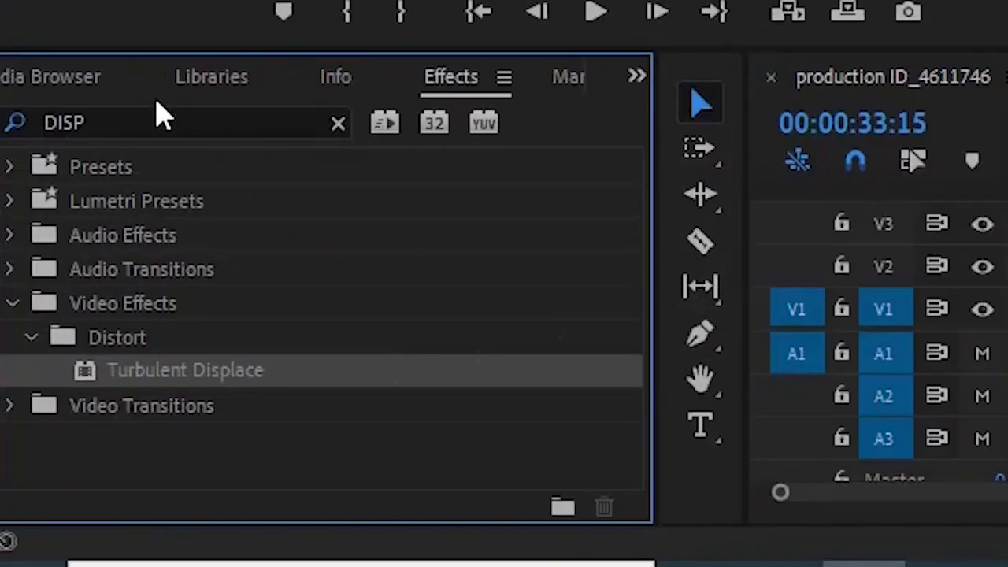
pyautogui.moveTo(252, 377); pyautogui.dragTo(887, 412)
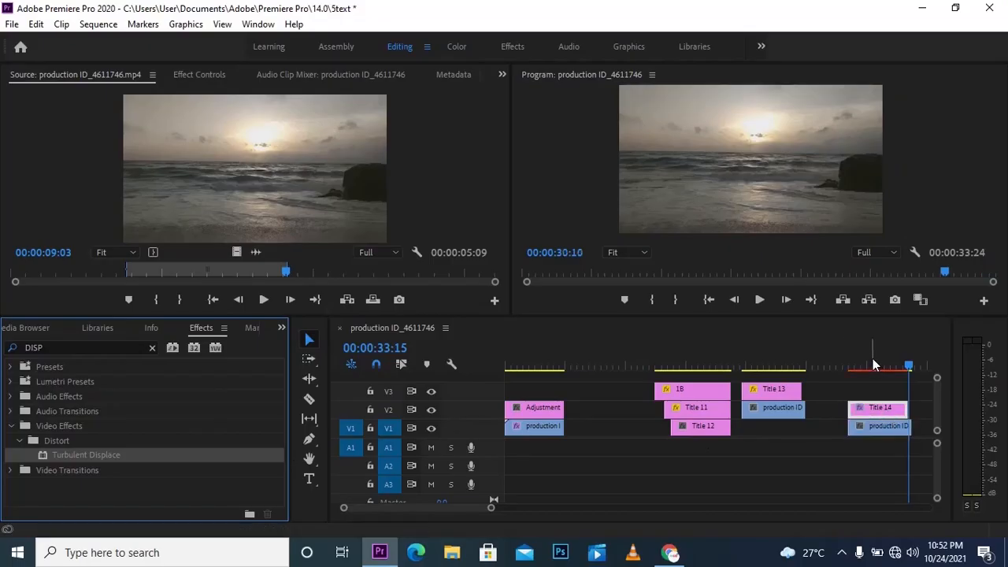
# - Add a Turbulent Displace Amount keyframe of 5000 at the ICYAMAMARE title's start, 00:00:28:15
pyautogui.click(862, 368)
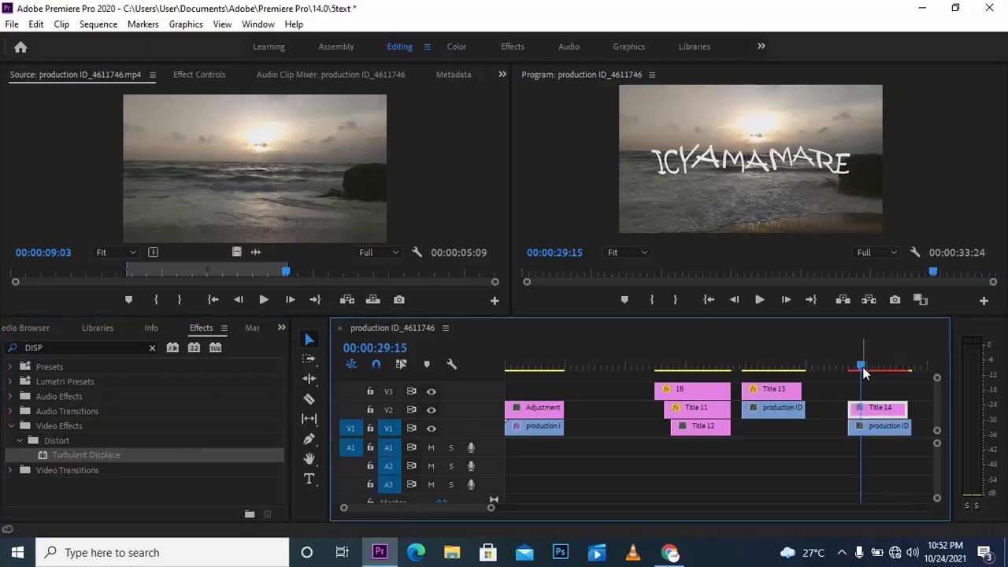
pyautogui.moveTo(862, 368); pyautogui.dragTo(851, 367)
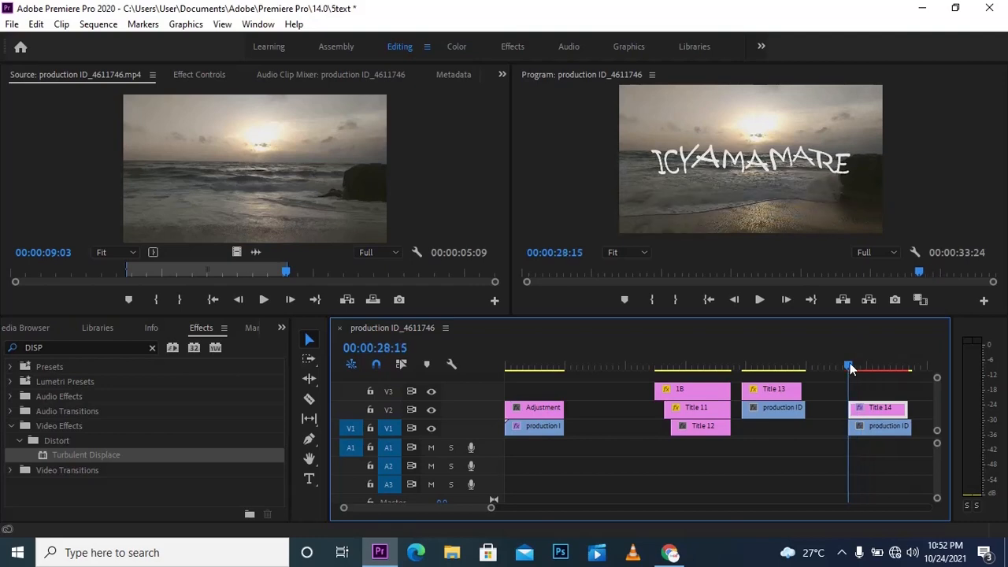
pyautogui.click(195, 75)
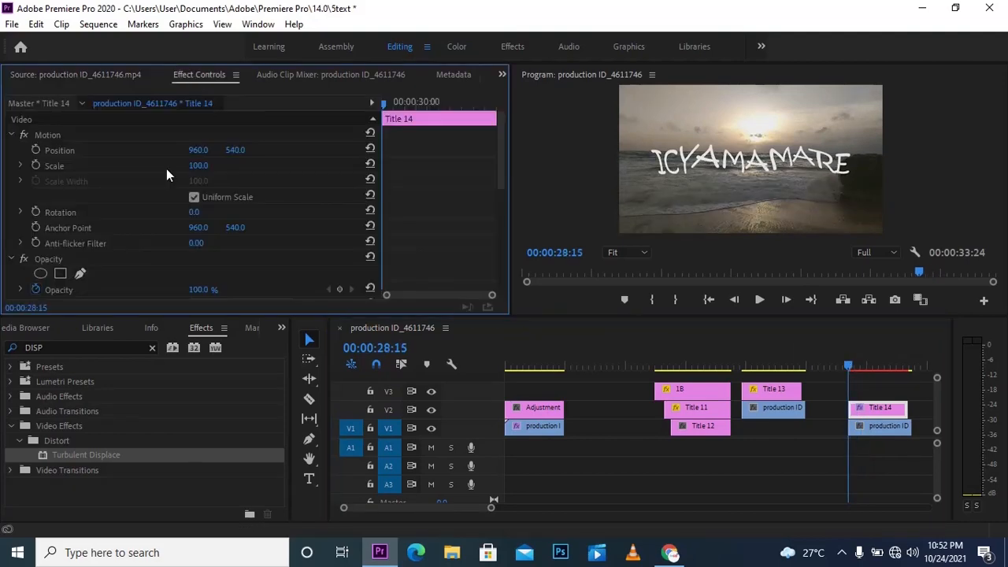
pyautogui.moveTo(499, 164); pyautogui.dragTo(499, 251)
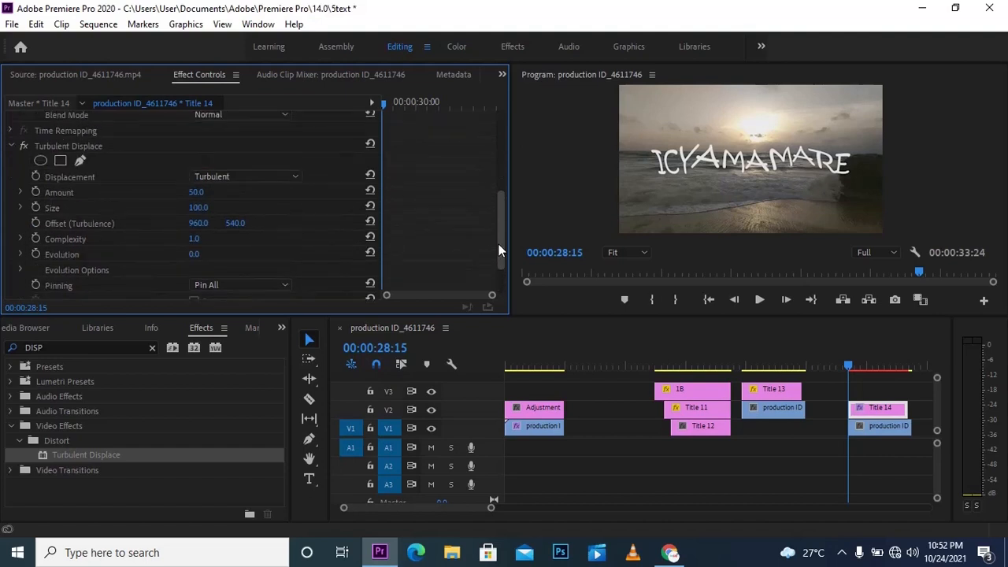
pyautogui.click(33, 192)
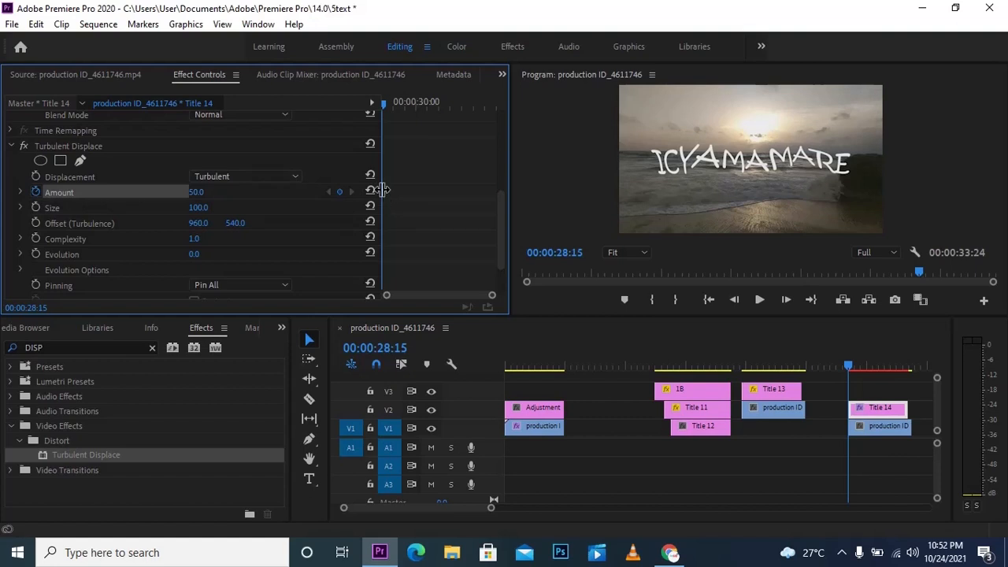
pyautogui.click(218, 198)
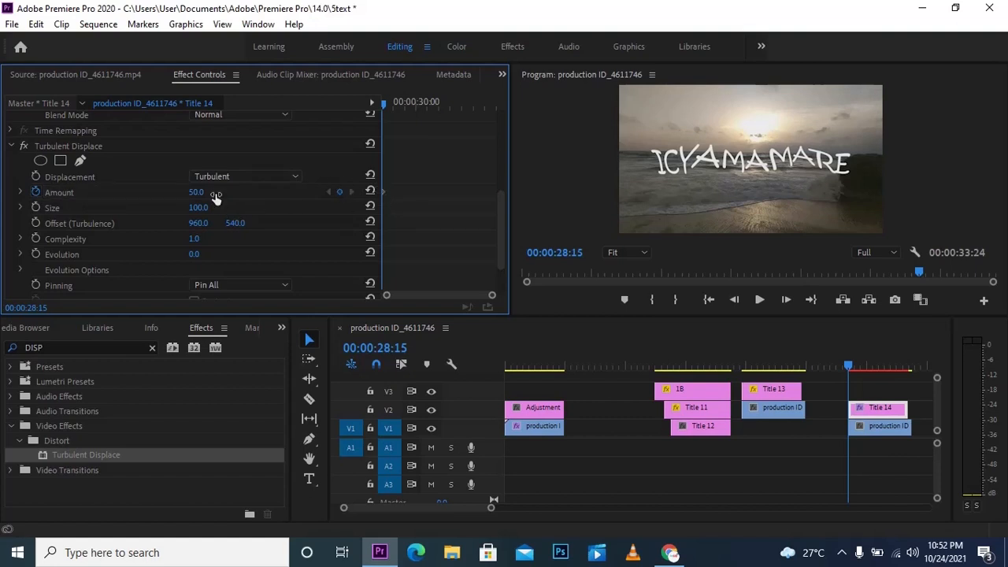
pyautogui.click(209, 194)
pyautogui.press('BackSpace')
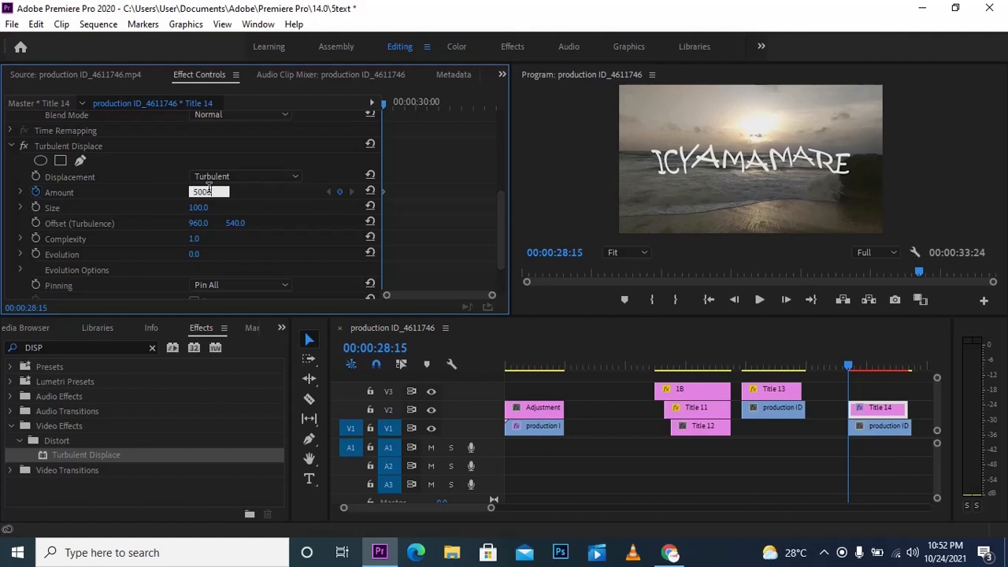
pyautogui.press('Return')
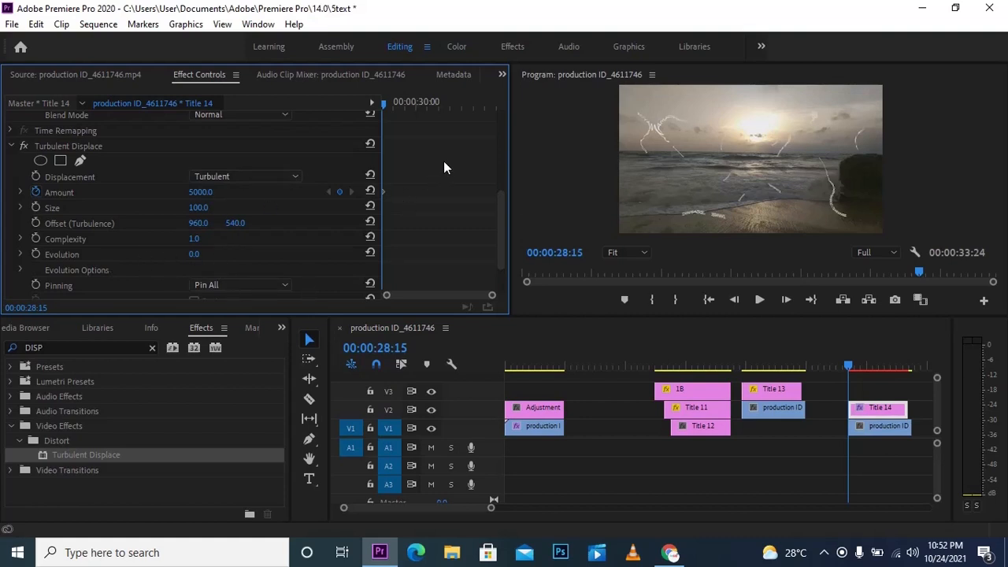
# - Add a second Turbulent Displace Amount keyframe of 0 at 00:00:29:16 on the ICYAMAMARE title
pyautogui.moveTo(385, 105); pyautogui.dragTo(407, 103)
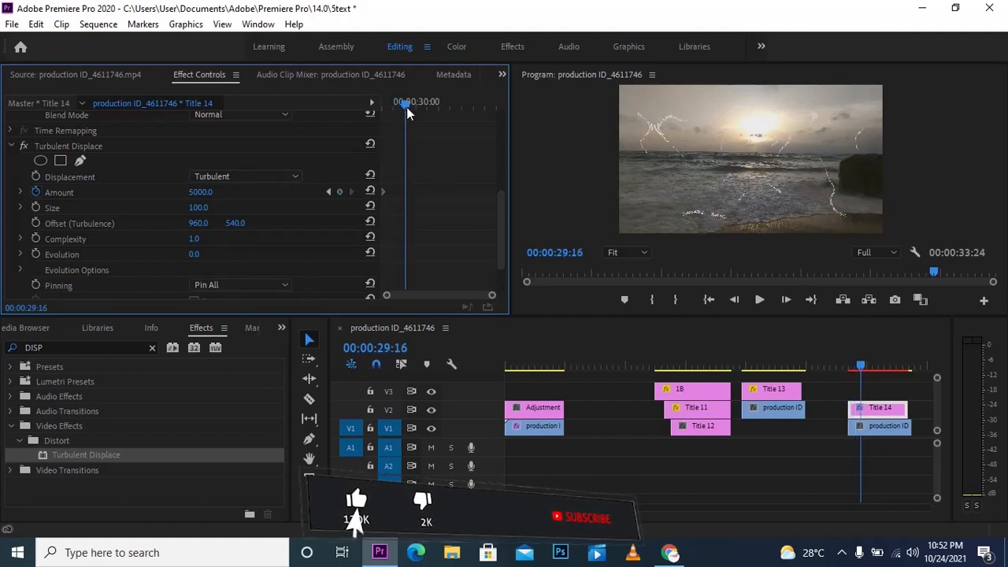
pyautogui.click(204, 194)
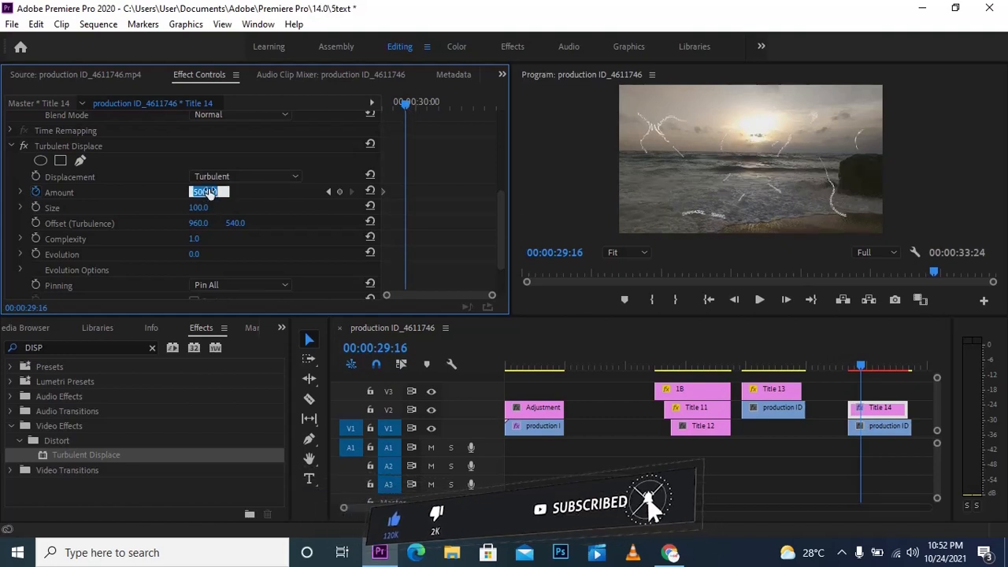
pyautogui.write('0')
pyautogui.press('Return')
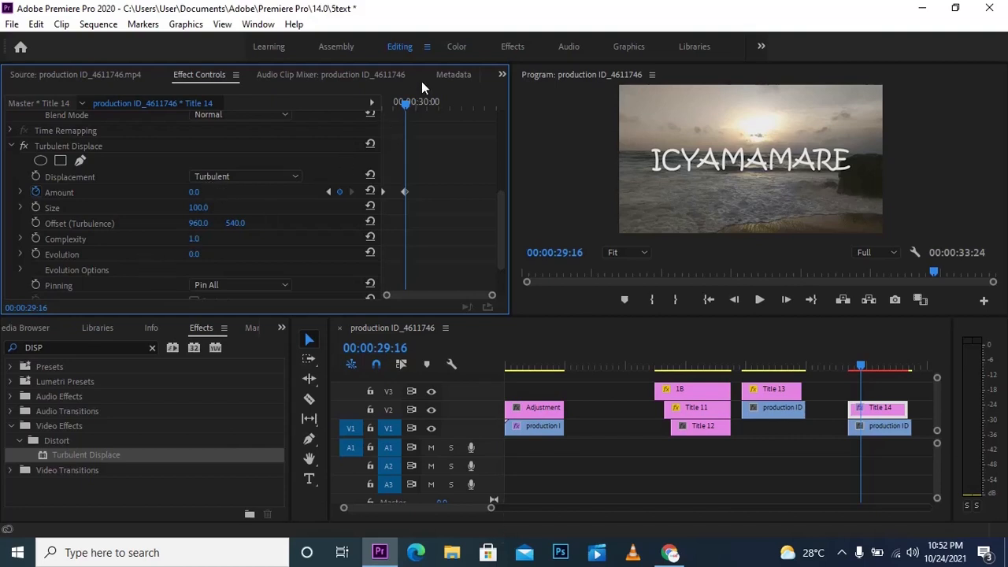
# - Extend the ICYAMAMARE title's end to match the beach footage beneath it and render the timeline preview
pyautogui.moveTo(404, 103); pyautogui.dragTo(378, 111)
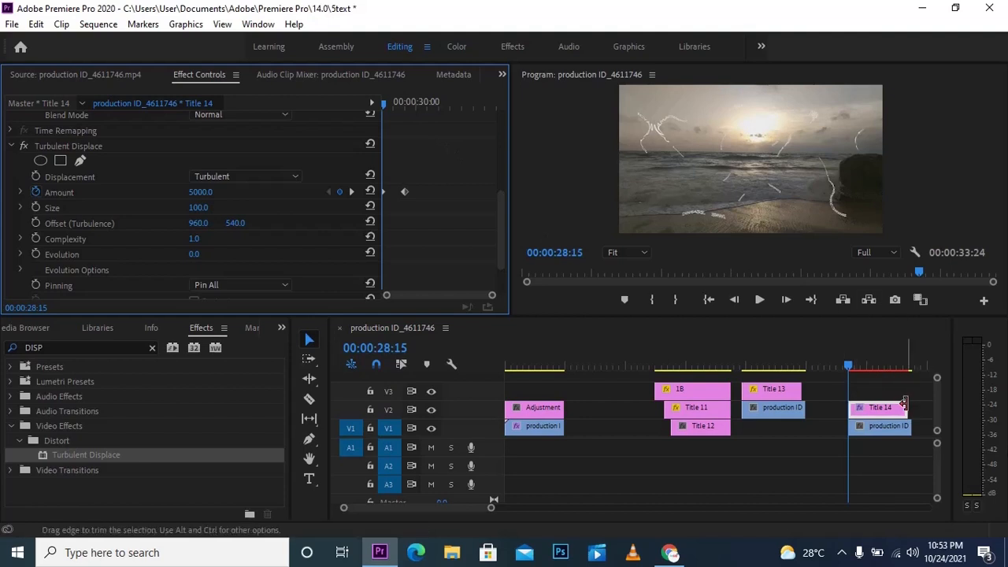
pyautogui.moveTo(906, 406); pyautogui.dragTo(907, 406)
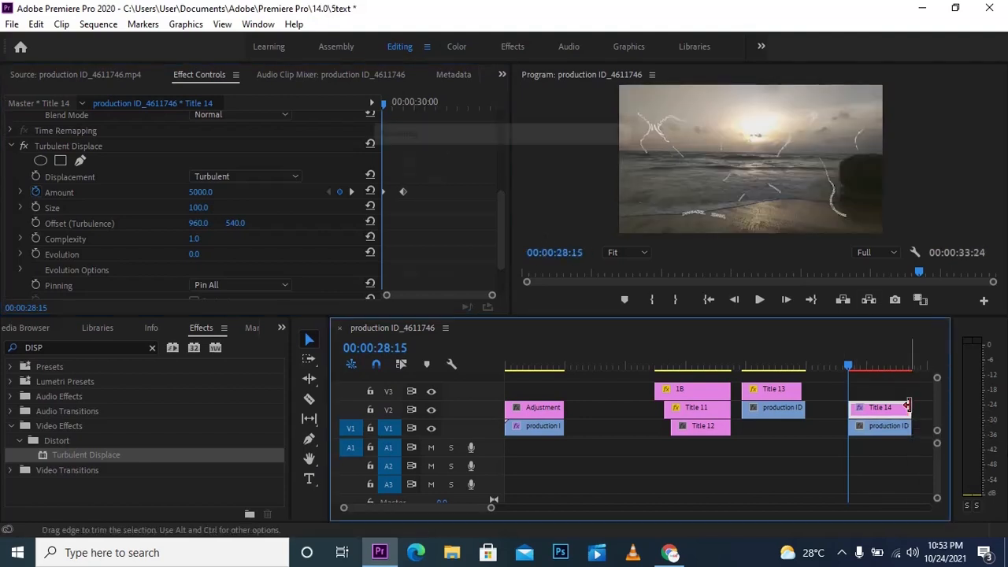
pyautogui.press('Return')
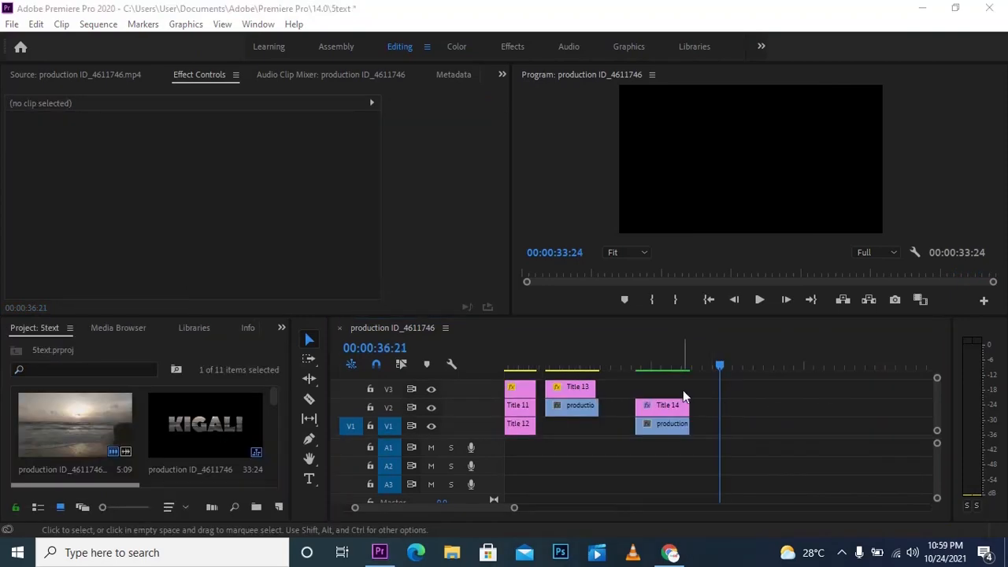
# - Create a new 1920 x 1080 legacy title at 30.00 fps containing the text MUHIMA
pyautogui.click(11, 24)
pyautogui.moveTo(34, 41)
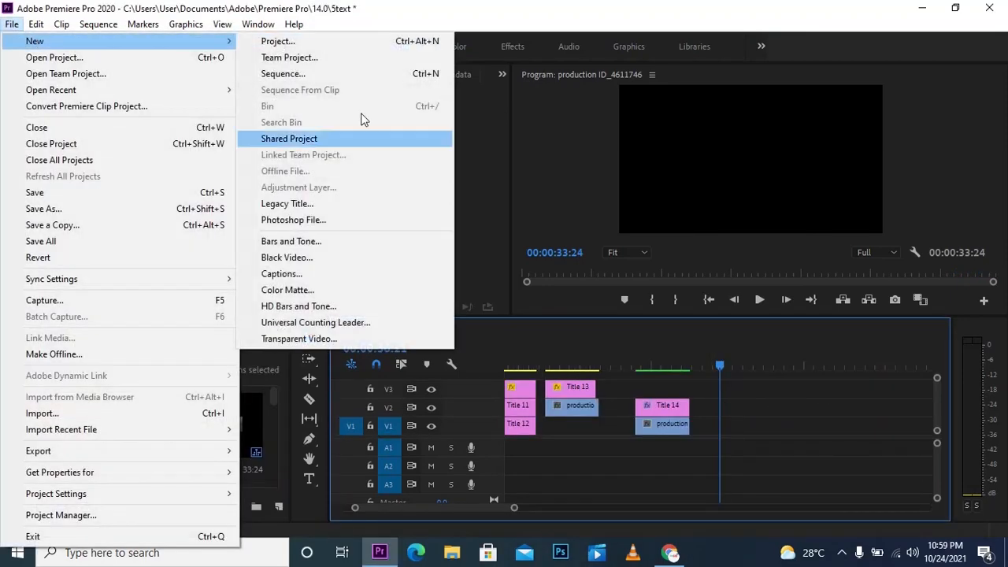
pyautogui.click(334, 207)
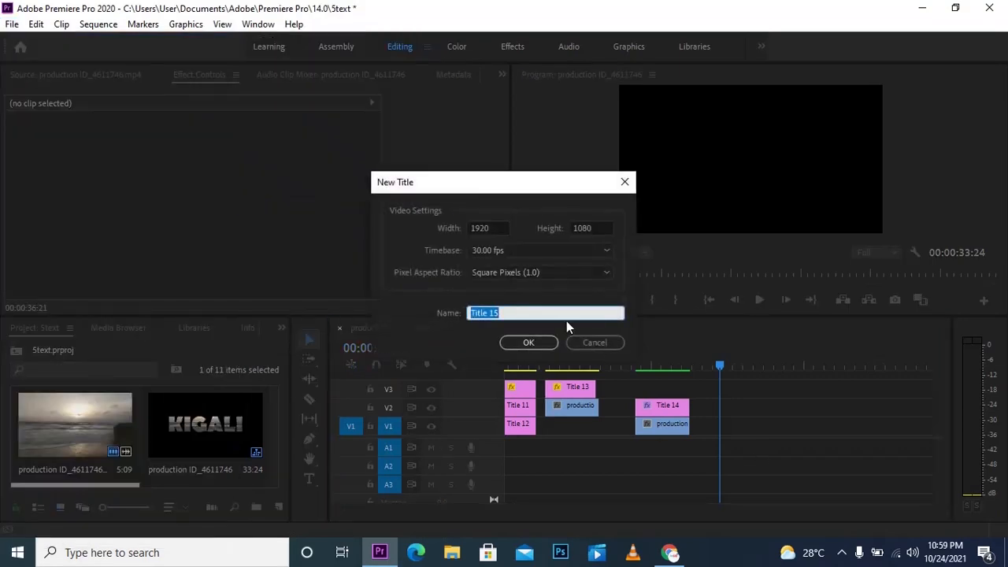
pyautogui.click(528, 343)
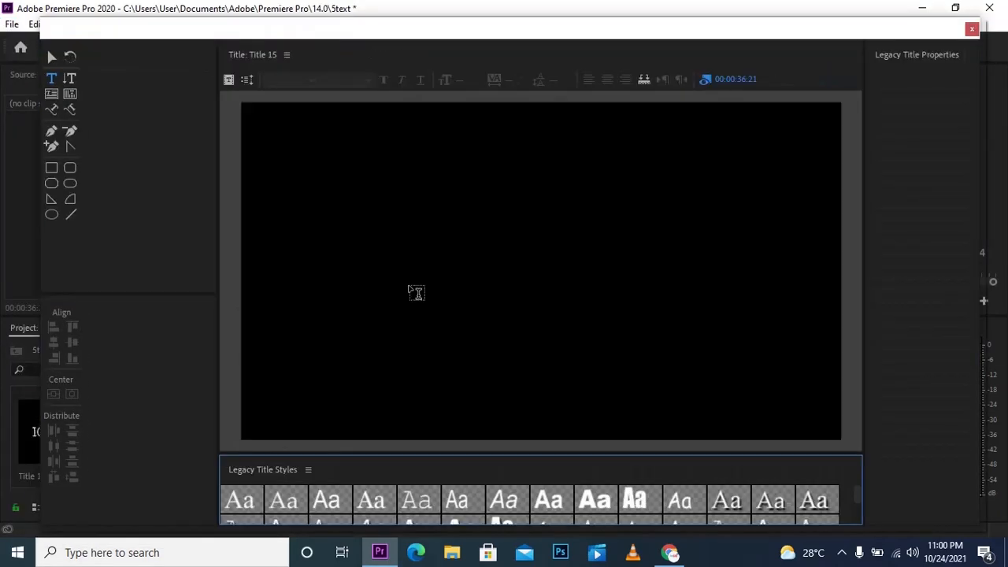
pyautogui.click(410, 289)
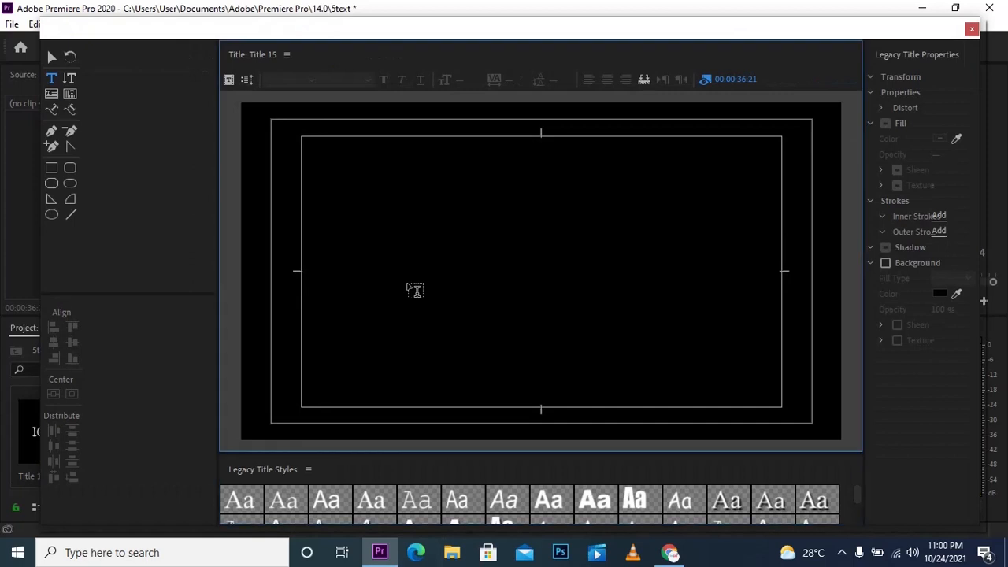
pyautogui.write('MU')
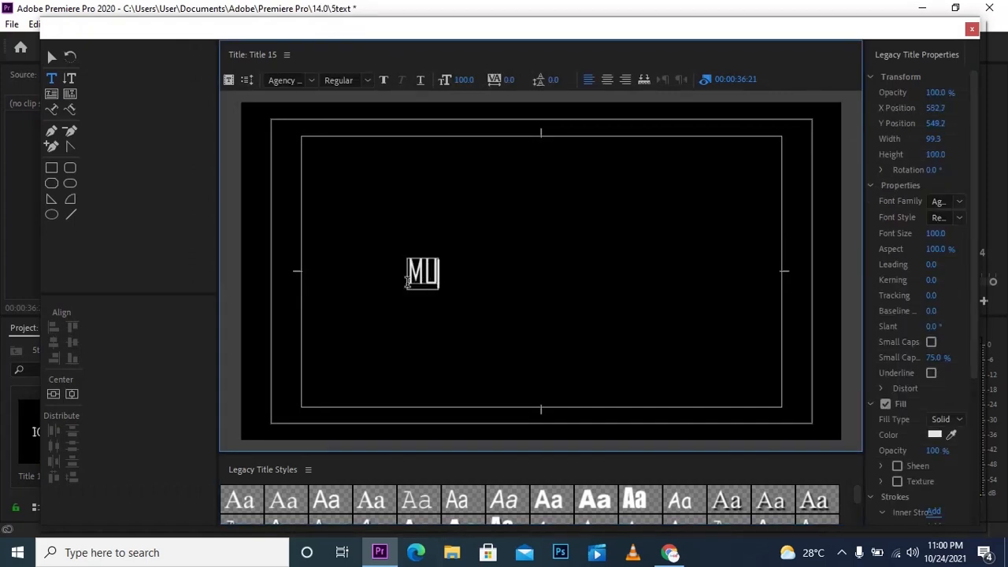
pyautogui.write('HIMA')
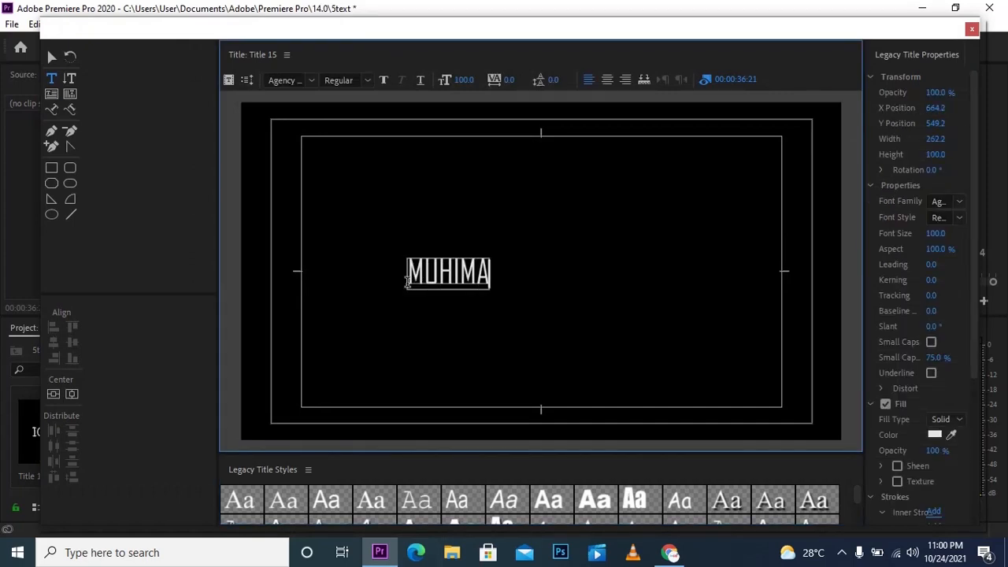
# - Set the MUHIMA text to the Berlin Sans FB Demi font in bold at size 384.0
pyautogui.hotkey('ctrl', 'a')
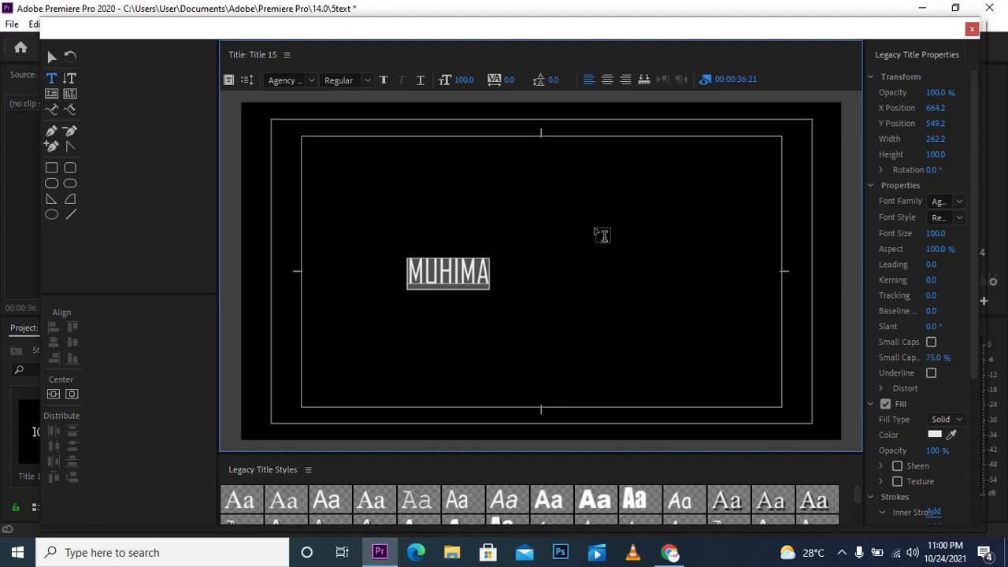
pyautogui.click(957, 204)
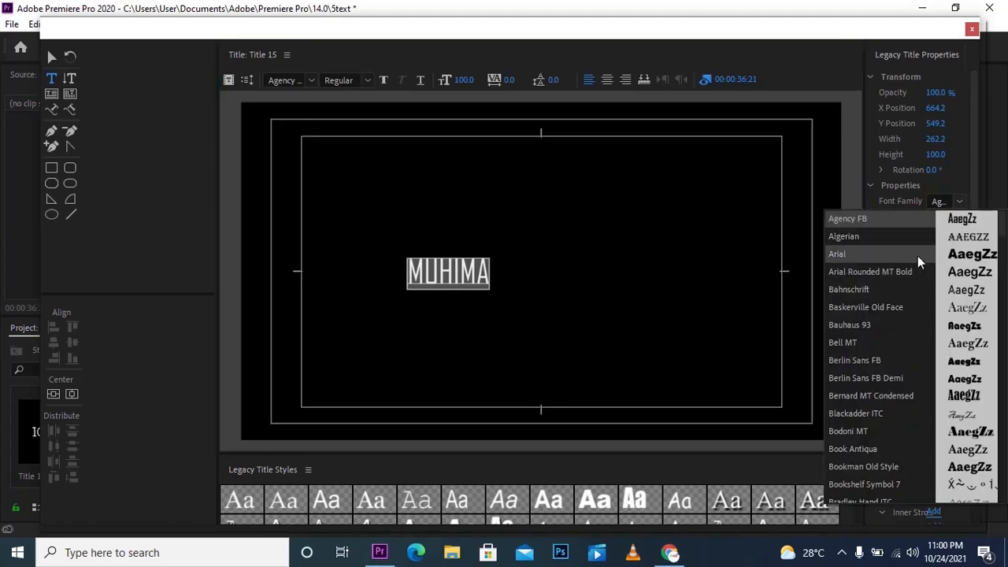
pyautogui.click(916, 254)
pyautogui.click(955, 202)
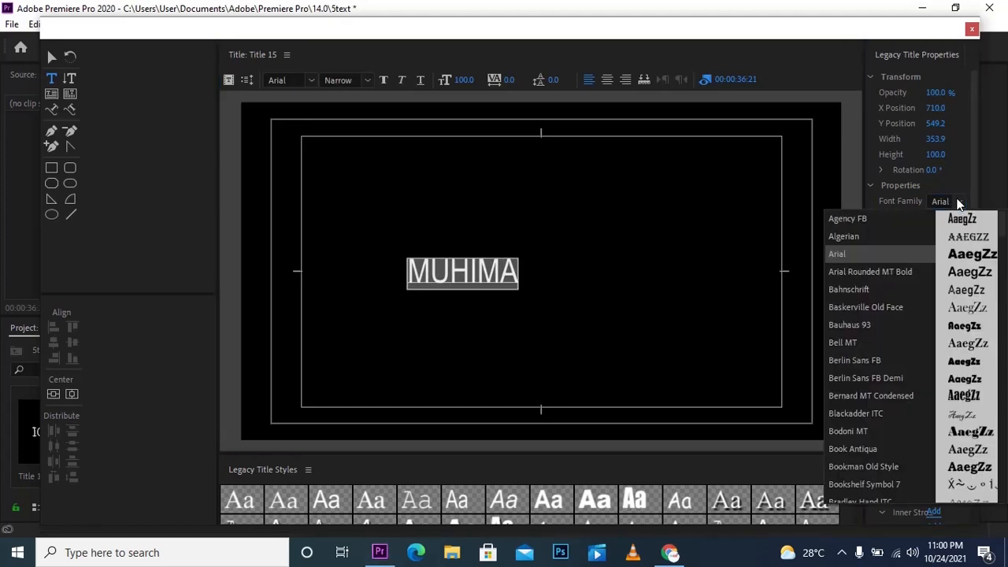
pyautogui.click(903, 375)
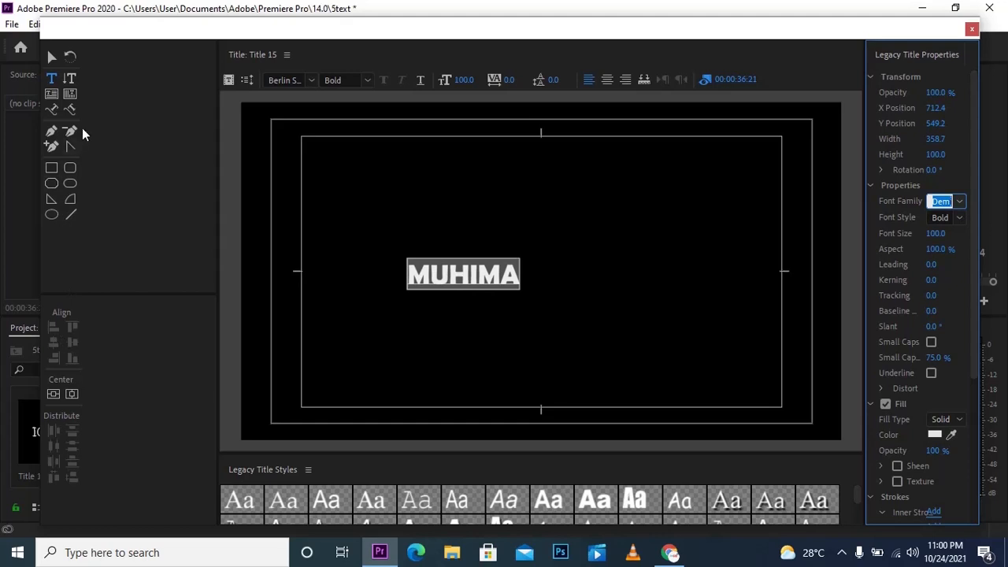
pyautogui.moveTo(457, 78); pyautogui.dragTo(671, 91)
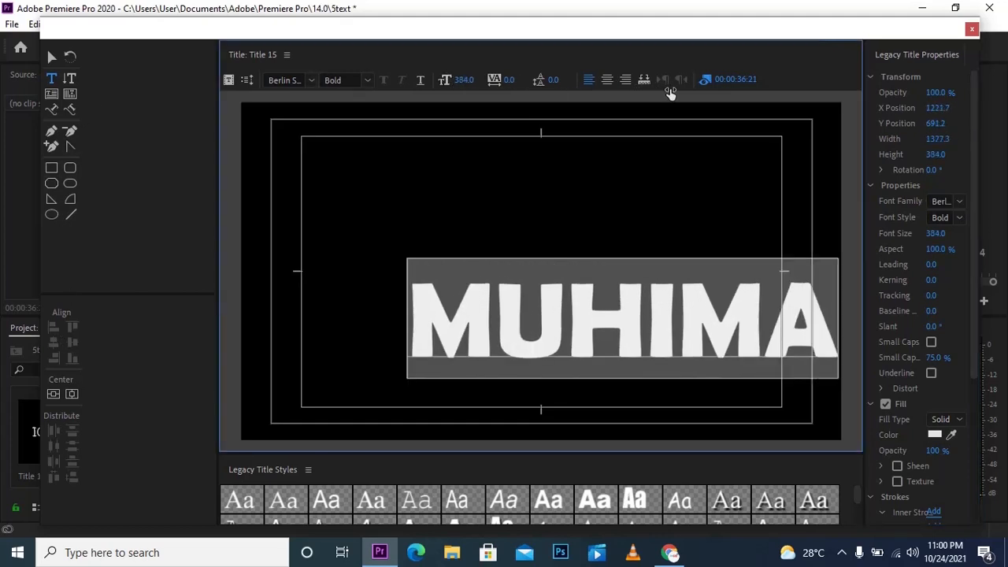
# - Center the MUHIMA text in the frame and place the finished title on V2, ending at 00:00:44:20
pyautogui.click(51, 396)
pyautogui.click(70, 396)
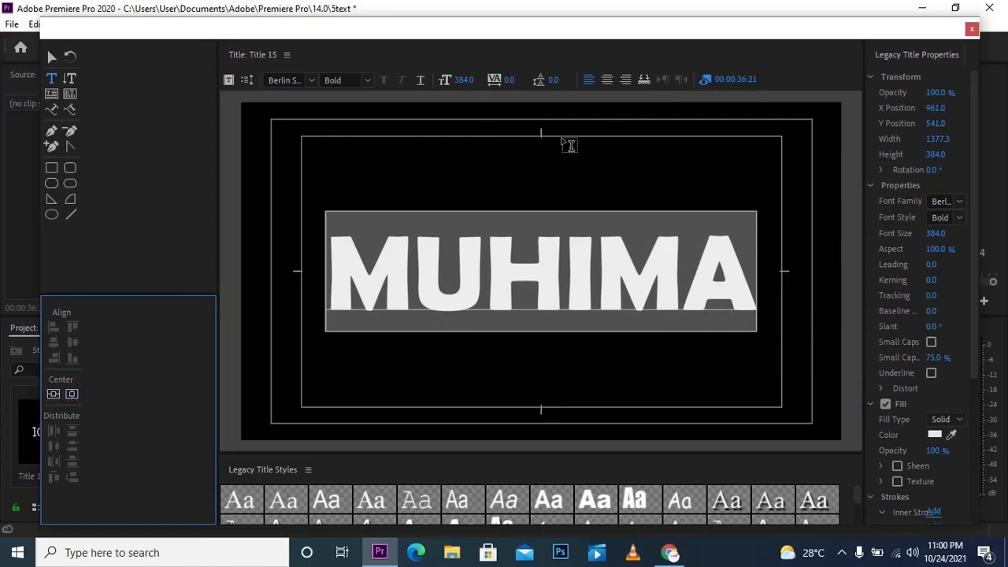
pyautogui.click(971, 29)
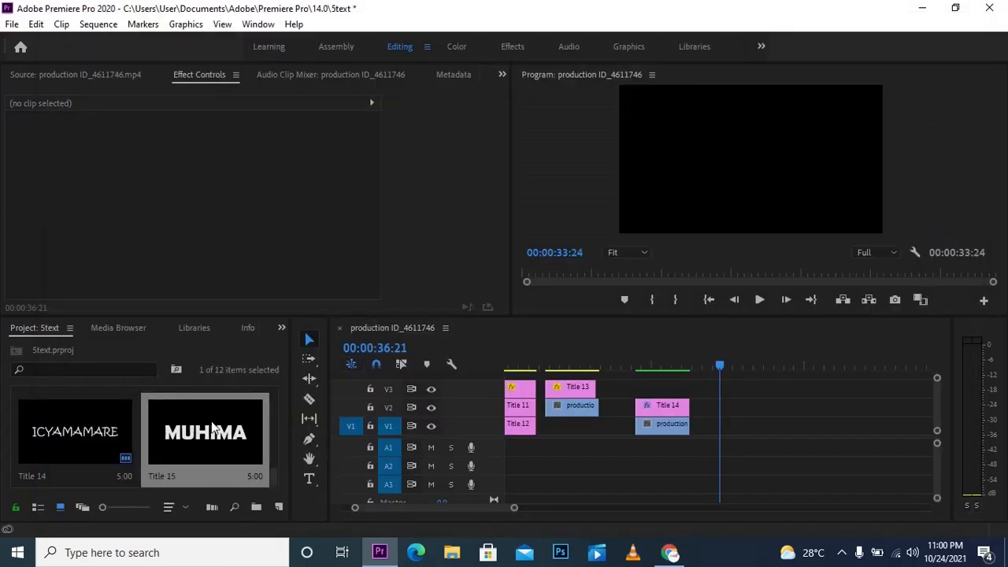
pyautogui.moveTo(205, 432); pyautogui.dragTo(759, 409)
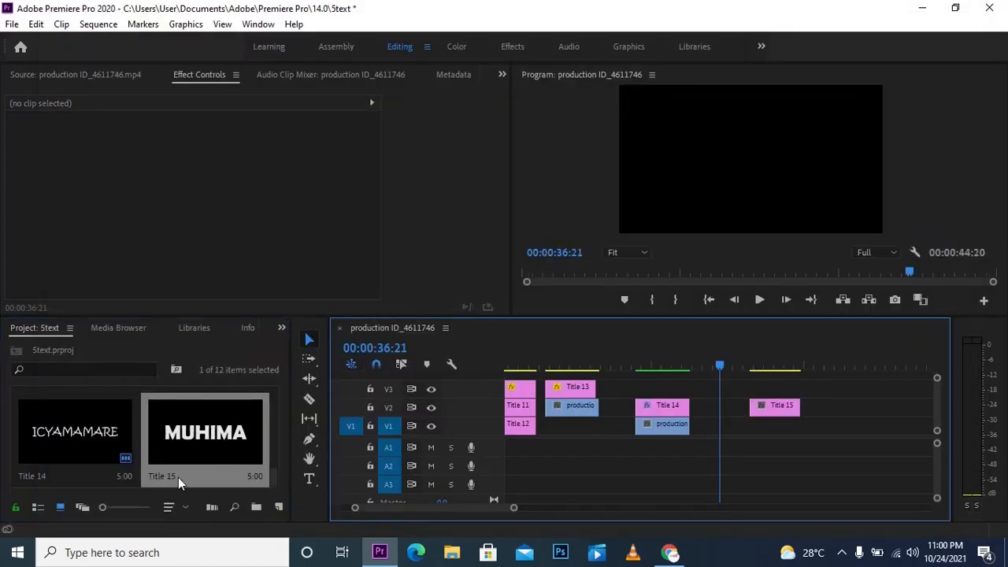
pyautogui.moveTo(270, 477); pyautogui.dragTo(241, 359)
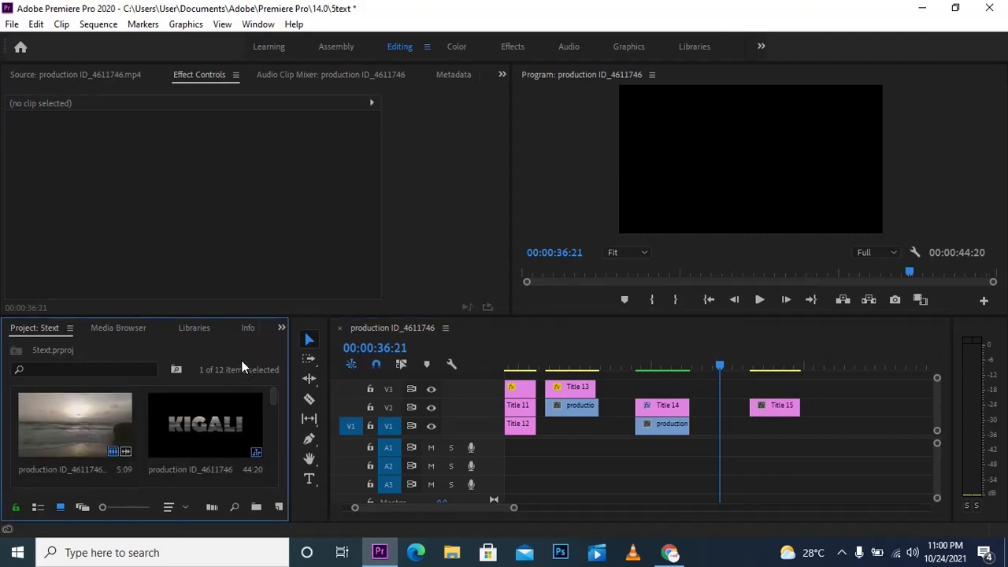
# - Place the beach footage on V1 directly beneath the MUHIMA title and move the playhead to 00:00:40:22
pyautogui.click(57, 442)
pyautogui.doubleClick(56, 441)
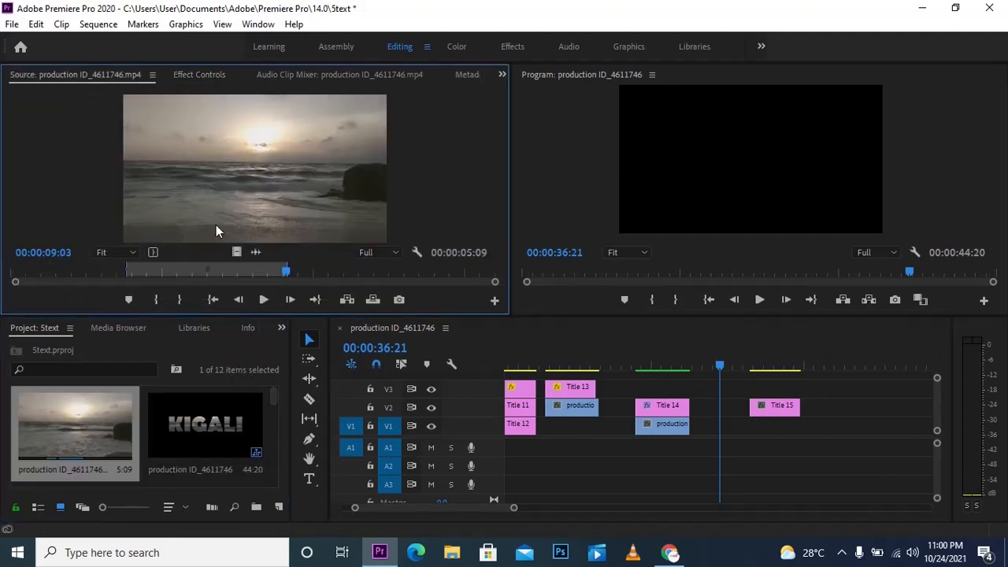
pyautogui.moveTo(771, 371); pyautogui.dragTo(758, 428)
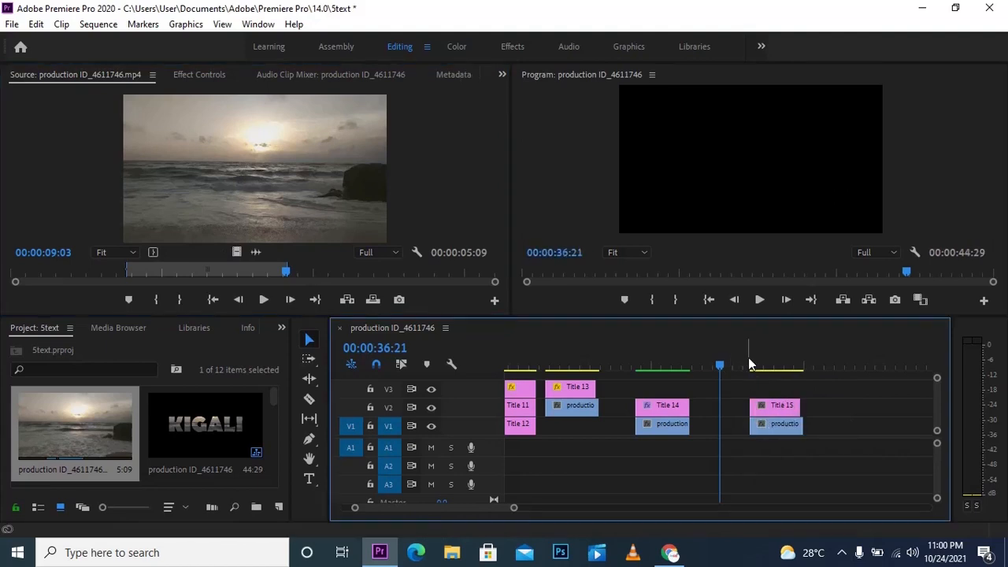
pyautogui.moveTo(720, 364); pyautogui.dragTo(762, 366)
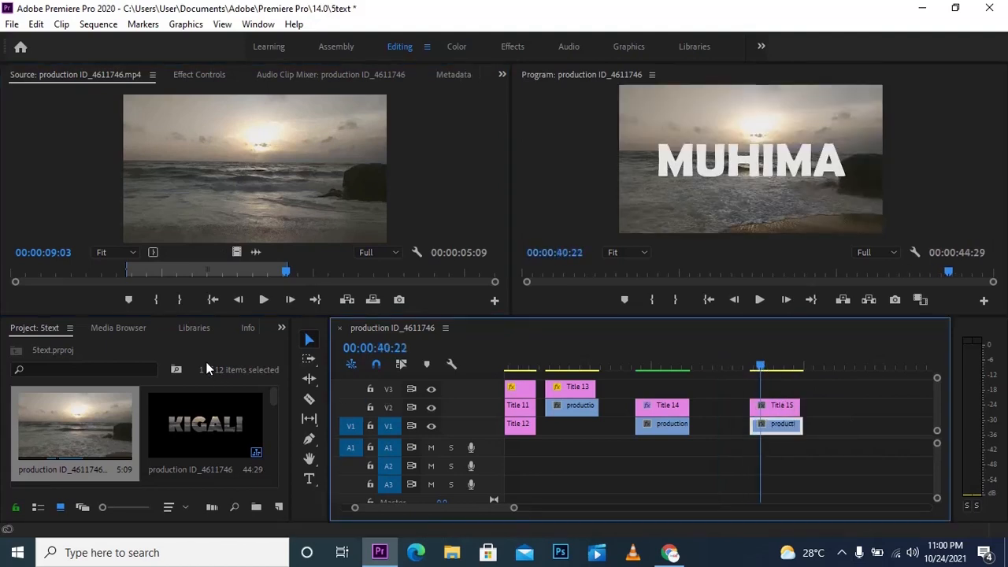
# - Find the Block Dissolve video effect with the search DISS, apply it to the MUHIMA title, and extend the title to the footage's end
pyautogui.click(279, 329)
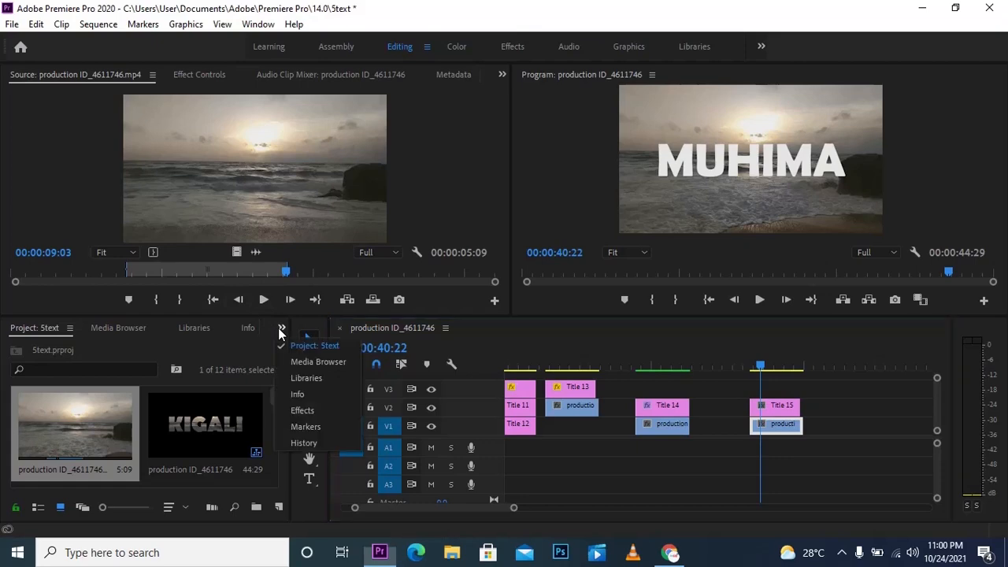
pyautogui.click(305, 410)
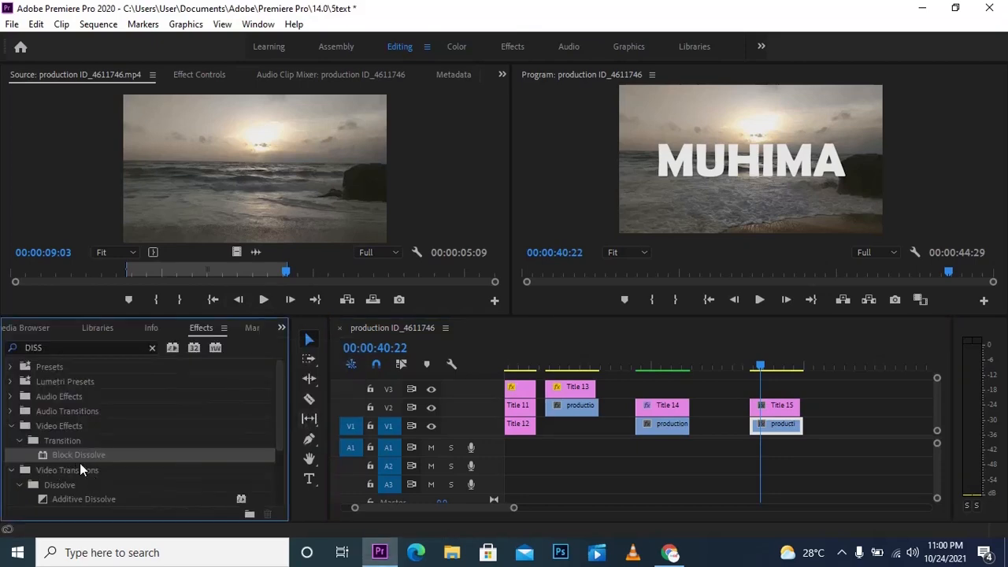
pyautogui.moveTo(97, 457); pyautogui.dragTo(806, 405)
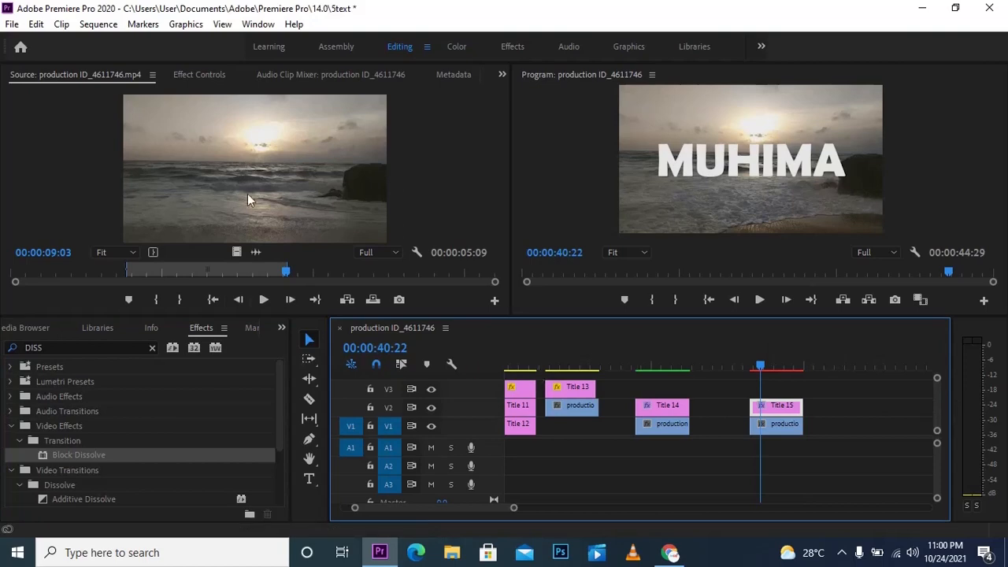
# - Keyframe the MUHIMA title's Block Dissolve Transition Completion from 100% at 00:00:39:20 to 4% at 00:00:41:16
pyautogui.click(201, 75)
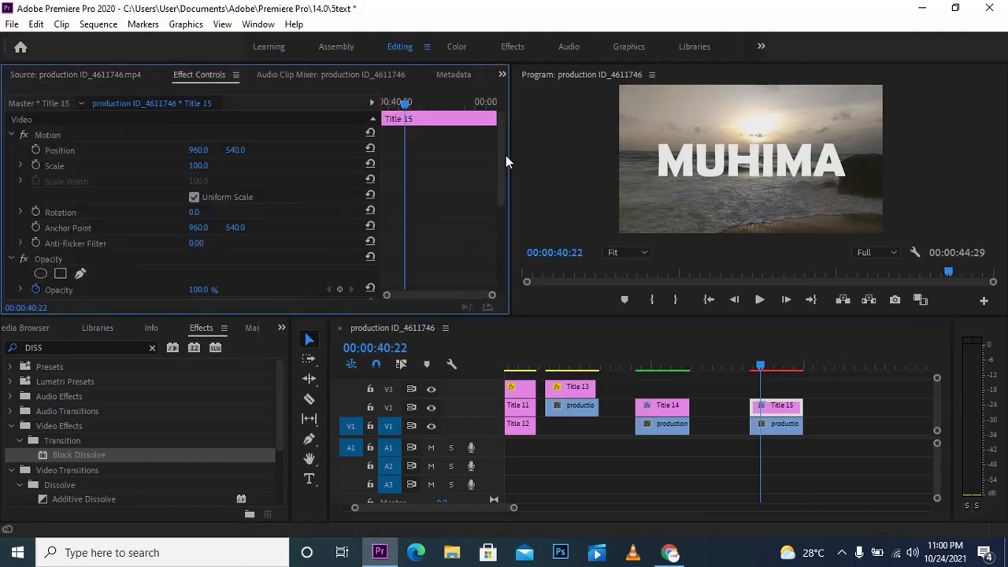
pyautogui.moveTo(506, 162); pyautogui.dragTo(510, 268)
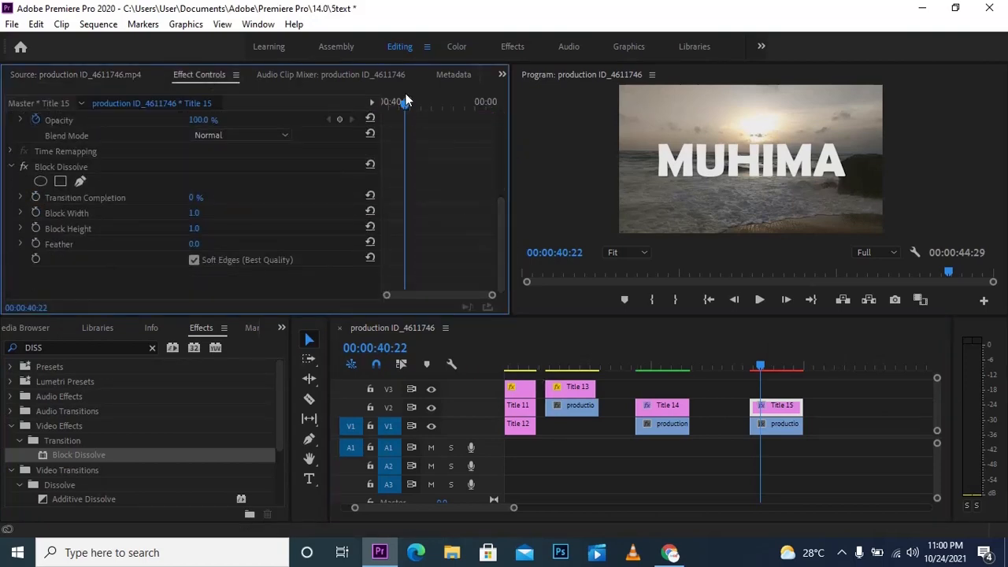
pyautogui.moveTo(407, 109); pyautogui.dragTo(361, 110)
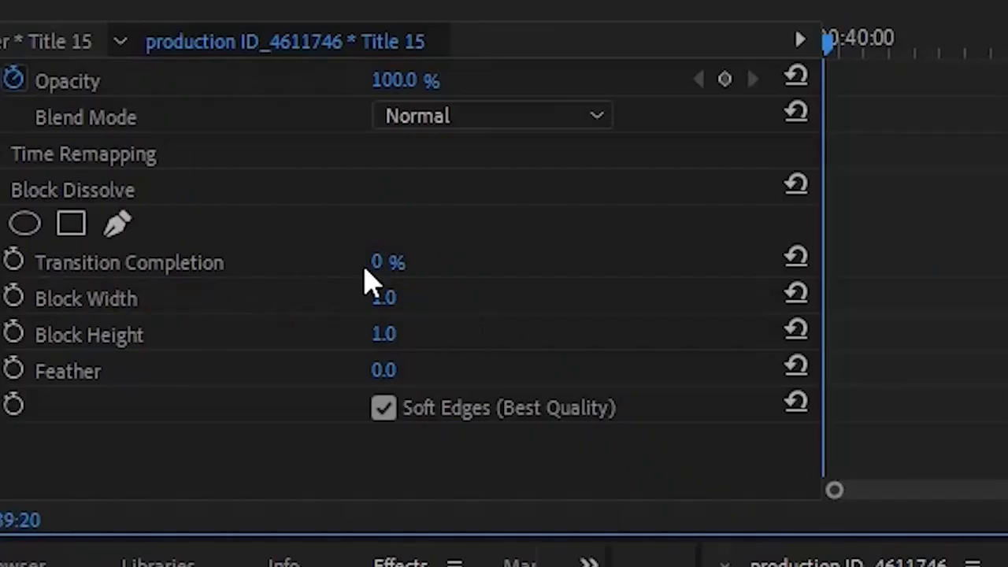
pyautogui.click(13, 262)
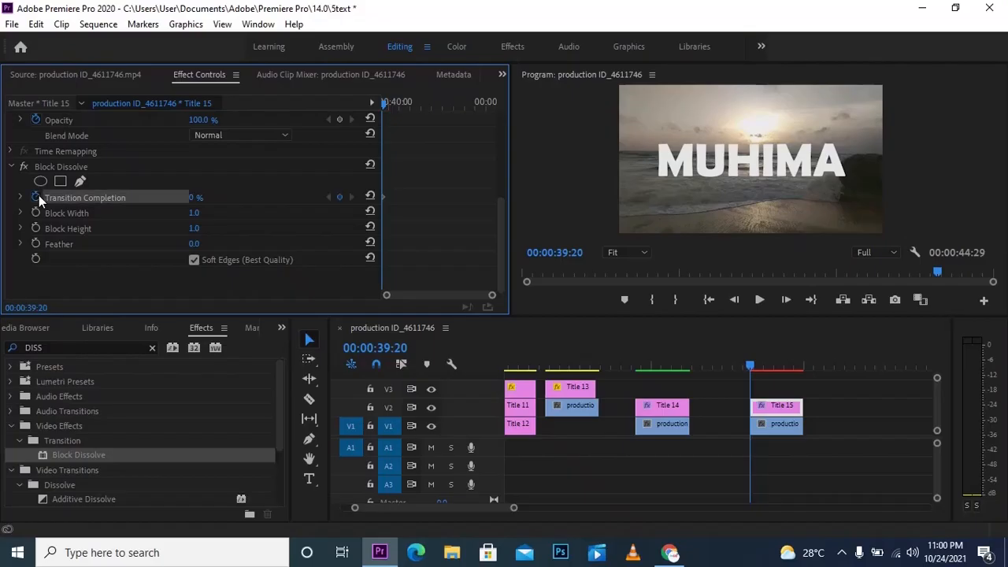
pyautogui.write('100')
pyautogui.press('Return')
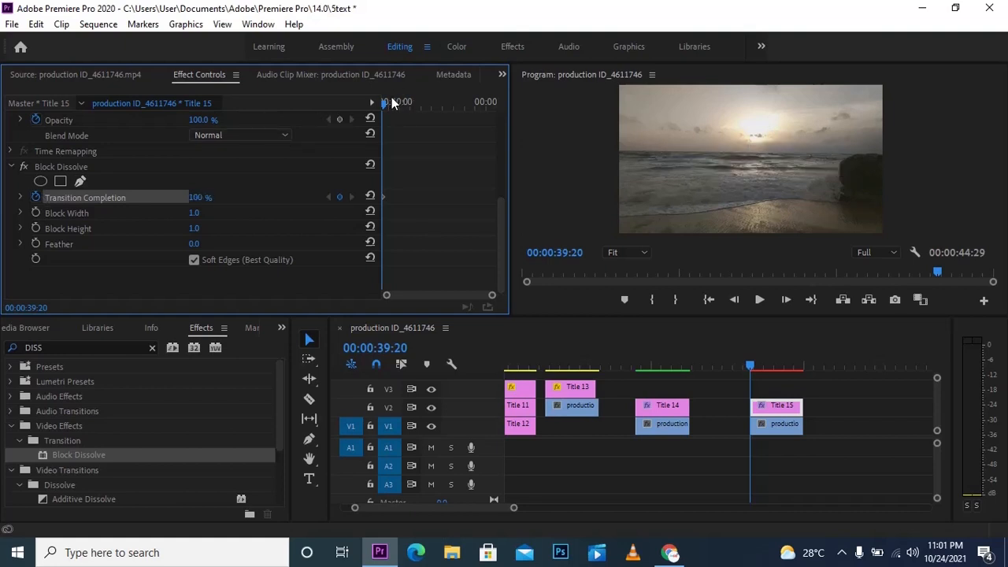
pyautogui.moveTo(392, 99); pyautogui.dragTo(424, 112)
pyautogui.moveTo(194, 197); pyautogui.dragTo(160, 188)
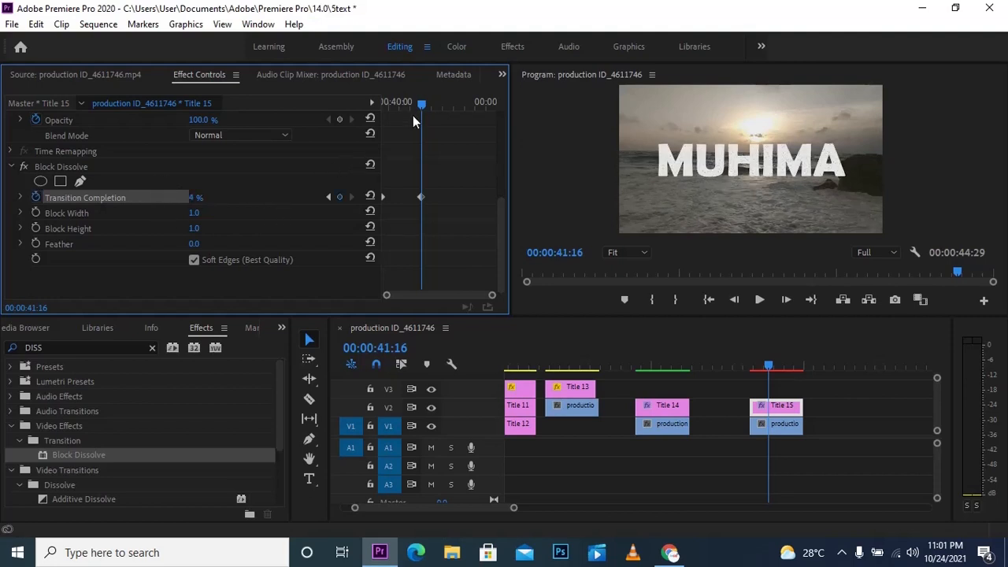
# - At 00:00:40:03, set the MUHIMA title's Block Dissolve to a Block Width of 82.0 and a Block Height of 30.0
pyautogui.moveTo(421, 106); pyautogui.dragTo(389, 104)
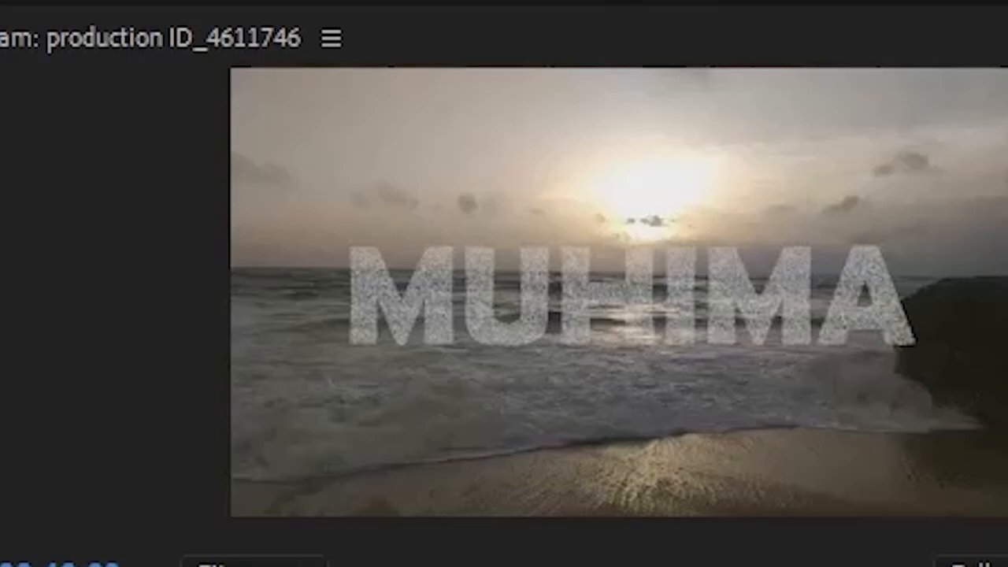
pyautogui.moveTo(195, 214)
pyautogui.mouseDown()
pyautogui.moveTo(260, 221)
pyautogui.moveTo(209, 214)
pyautogui.moveTo(207, 229)
pyautogui.moveTo(224, 232)
pyautogui.moveTo(211, 233)
pyautogui.mouseUp()
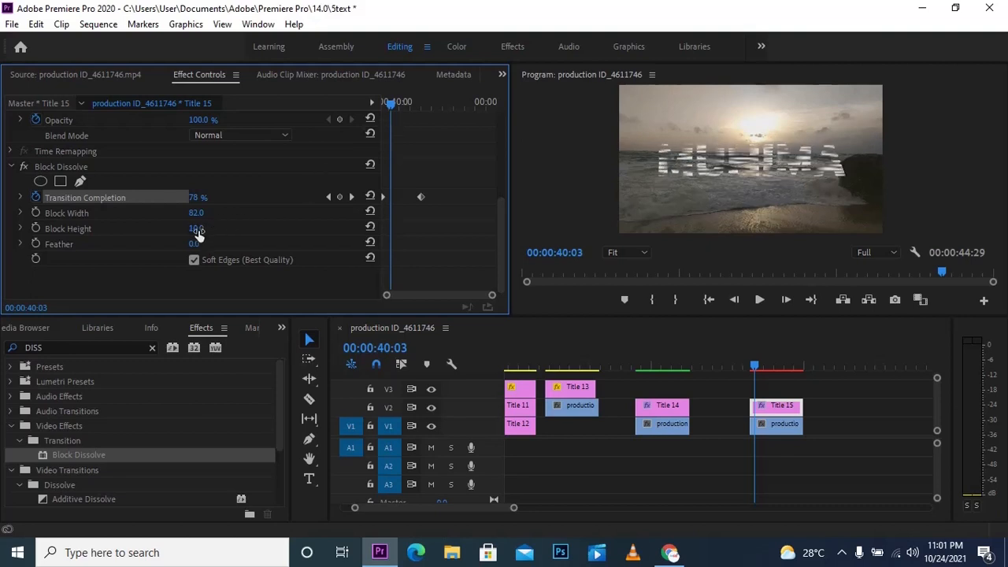
pyautogui.moveTo(199, 235); pyautogui.dragTo(163, 235)
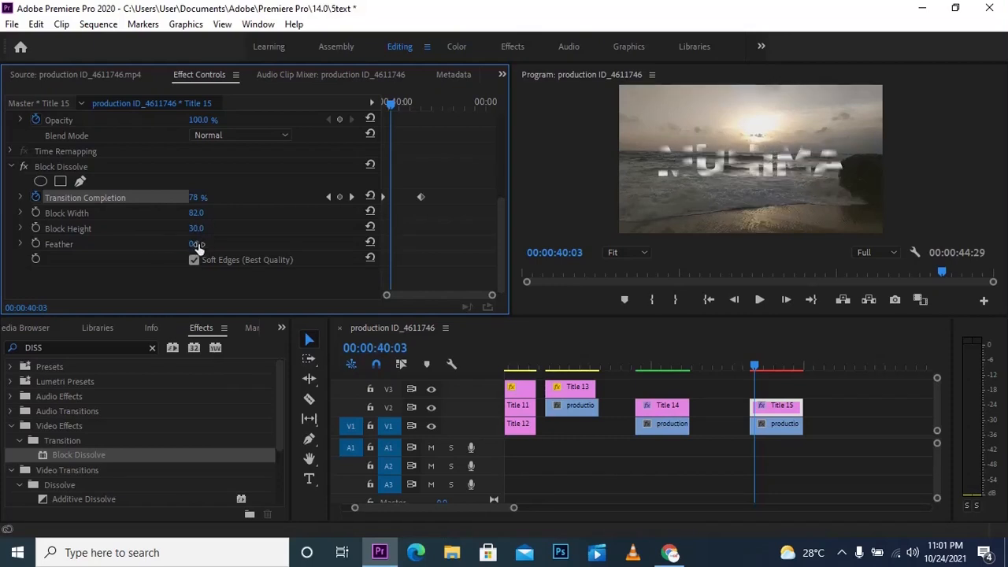
# - Return the playhead to the MUHIMA title's start at 00:00:39:20, render the timeline preview, and play the dissolve
pyautogui.click(385, 99)
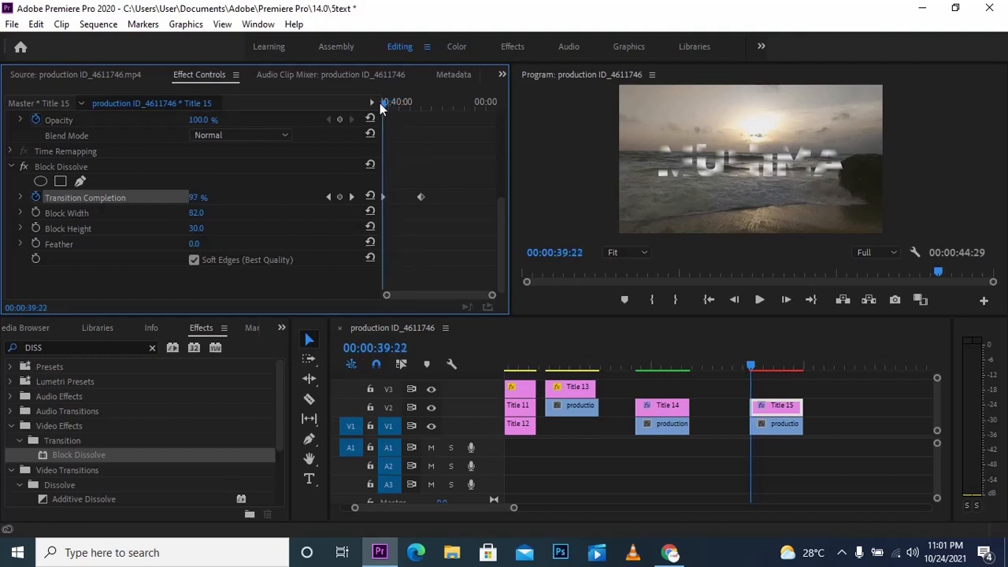
pyautogui.click(371, 102)
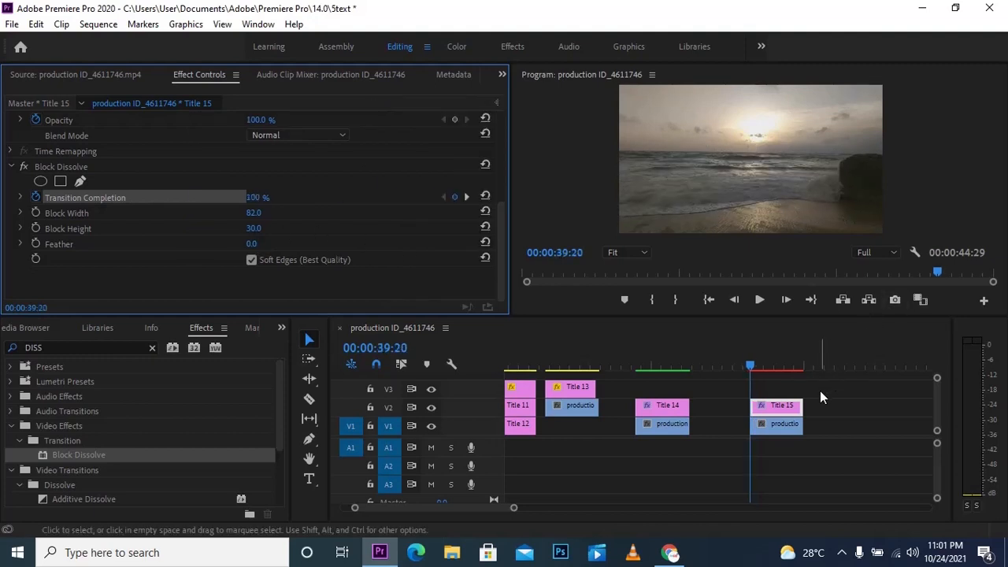
pyautogui.press('Return')
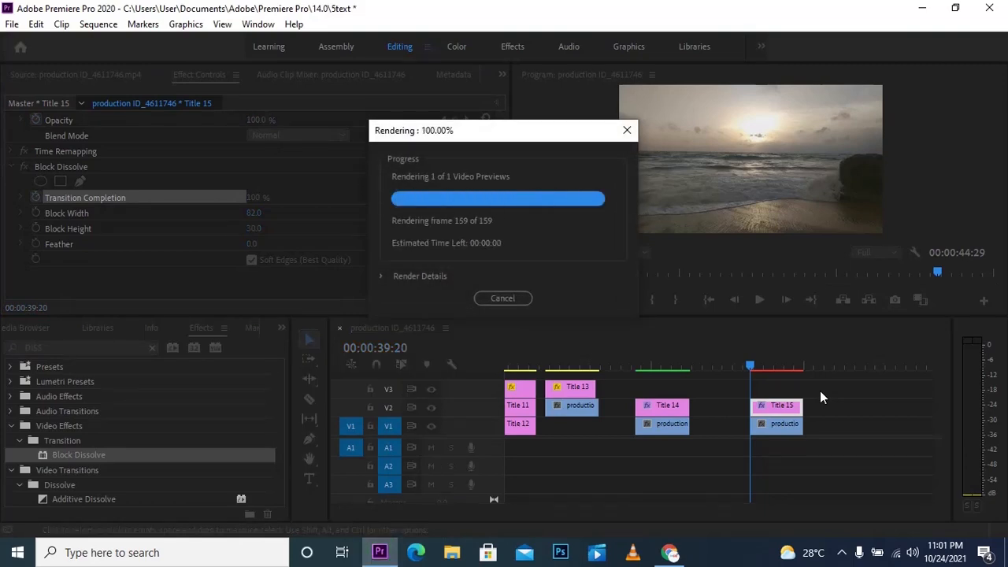
pyautogui.press('space')
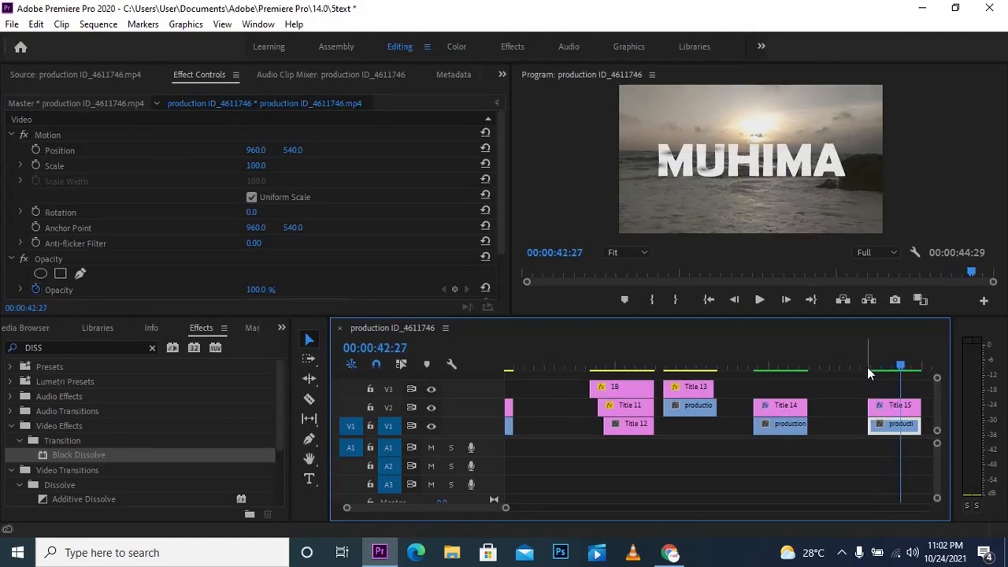
# - Set the MUHIMA title's Block Dissolve Feather to 1.0 and Block Height to 25.0, and play it from just before the clip
pyautogui.click(896, 408)
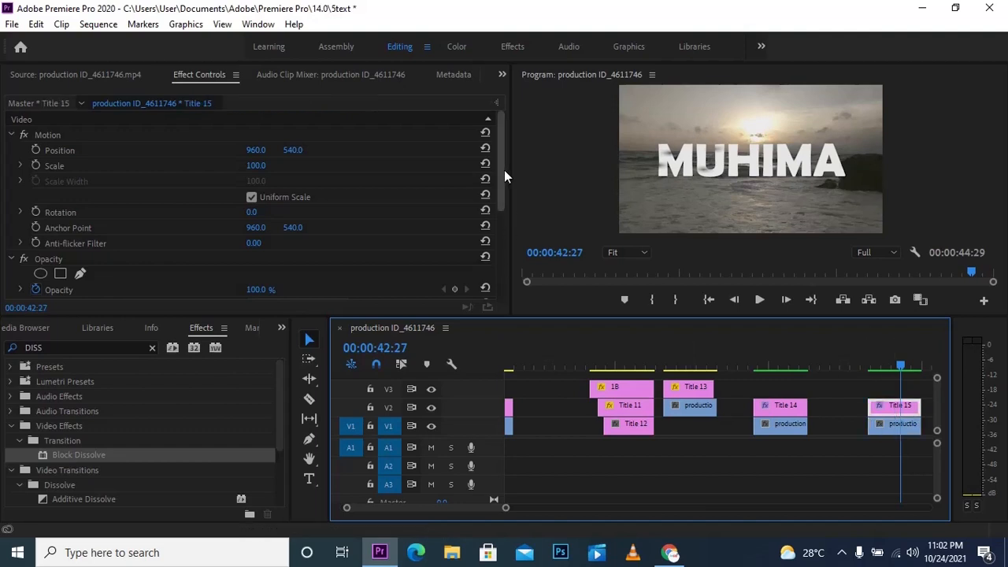
pyautogui.moveTo(503, 170); pyautogui.dragTo(531, 295)
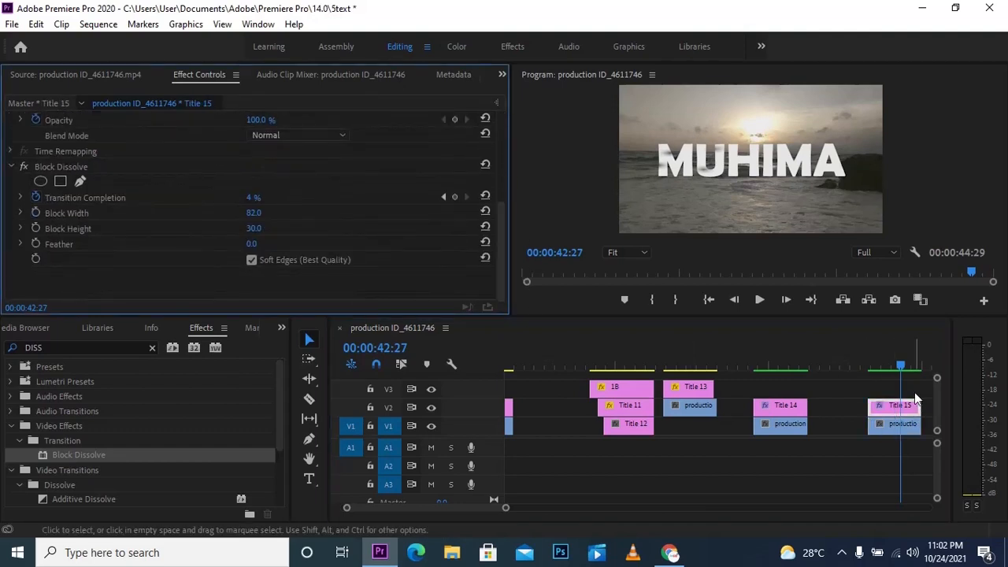
pyautogui.moveTo(901, 367); pyautogui.dragTo(879, 367)
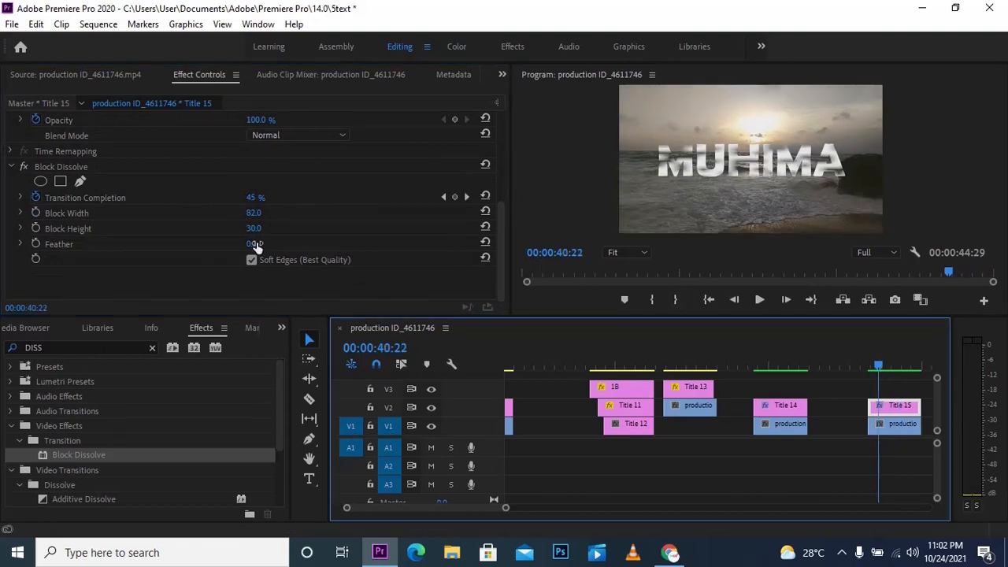
pyautogui.moveTo(254, 243); pyautogui.dragTo(162, 255)
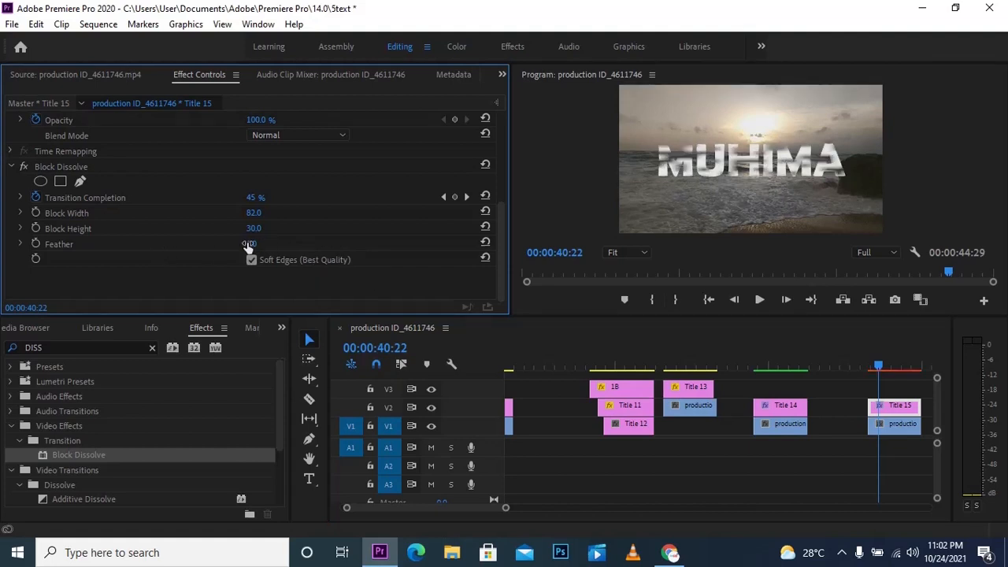
pyautogui.moveTo(262, 230); pyautogui.dragTo(230, 223)
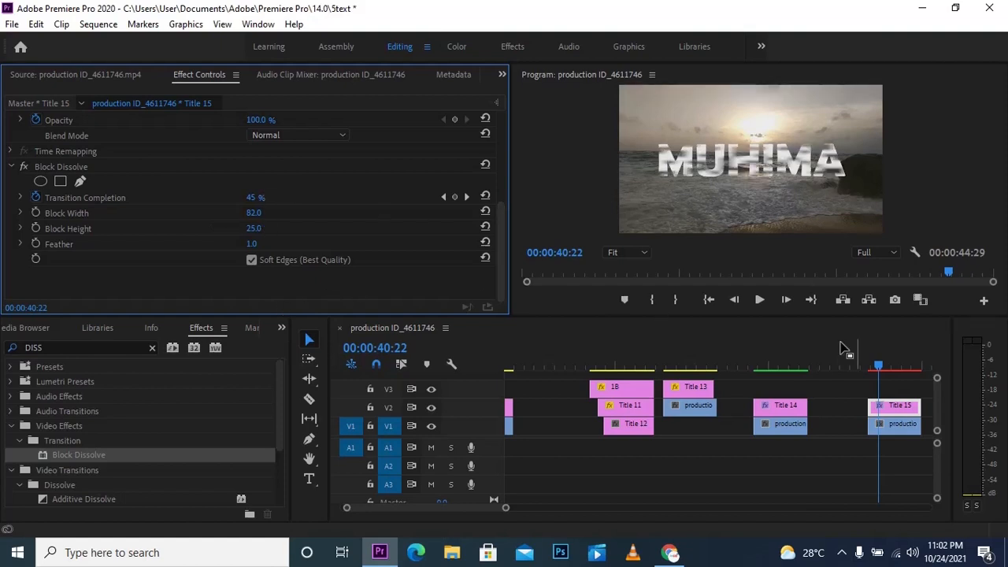
pyautogui.click(858, 368)
pyautogui.press('space')
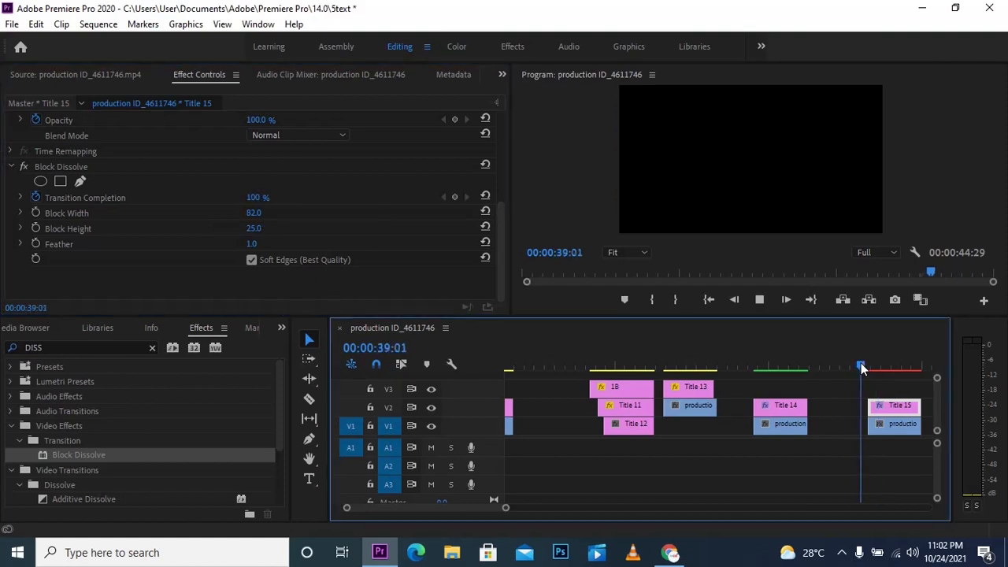